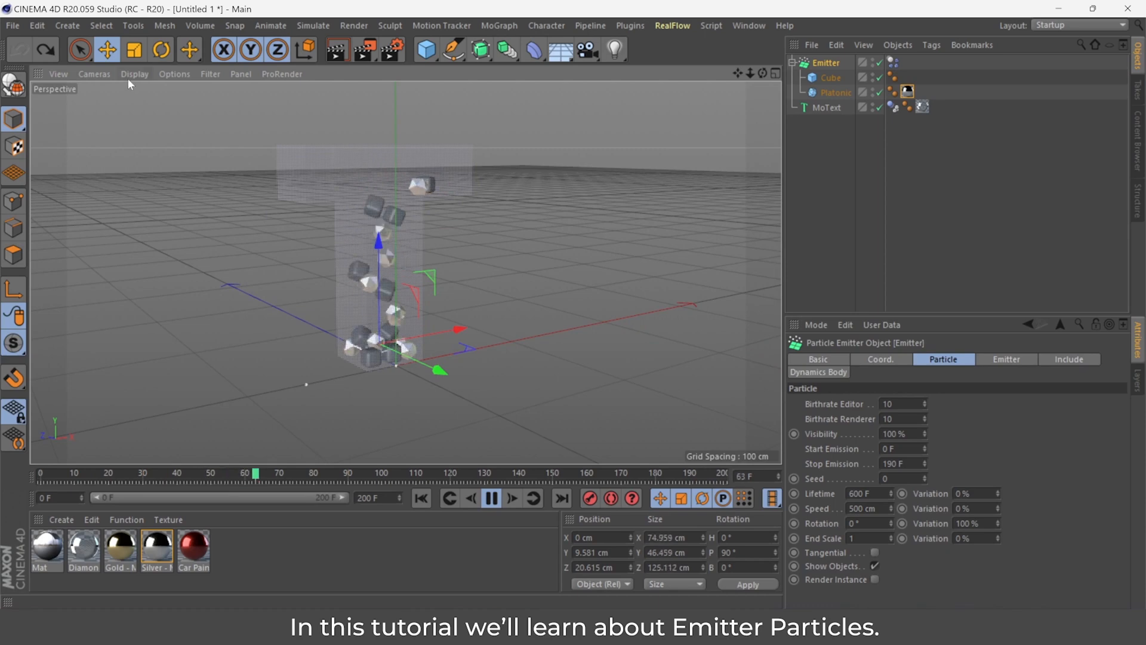
# Switch the perspective view to Lines display, stop the playback and return the animation to the first frame
pyautogui.click(129, 76)
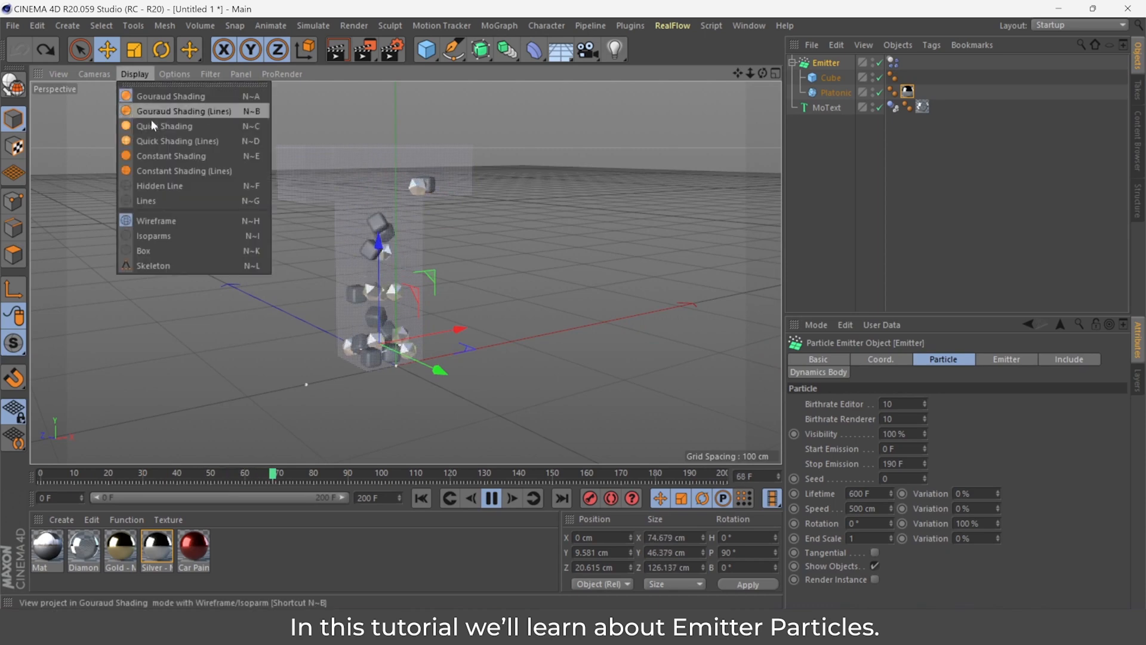
pyautogui.click(169, 195)
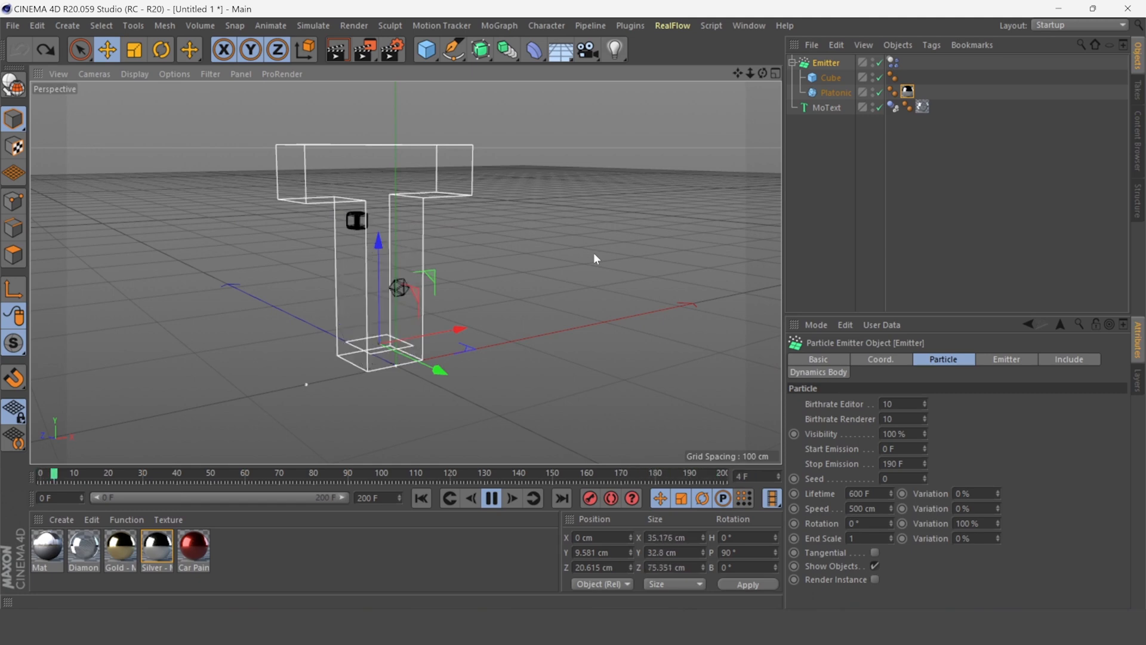
pyautogui.click(492, 501)
pyautogui.click(421, 499)
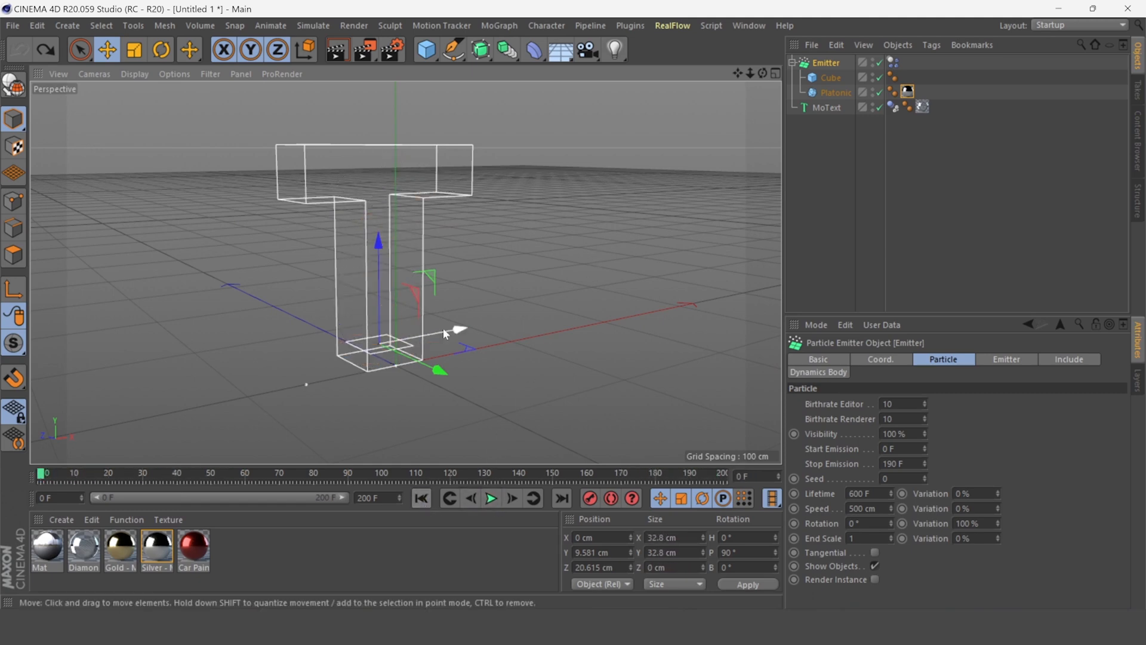
# Delete the emitter with its child objects and the MoText object to empty the scene
pyautogui.click(823, 64)
pyautogui.click(806, 152)
pyautogui.moveTo(805, 153); pyautogui.dragTo(833, 64)
pyautogui.press('Delete')
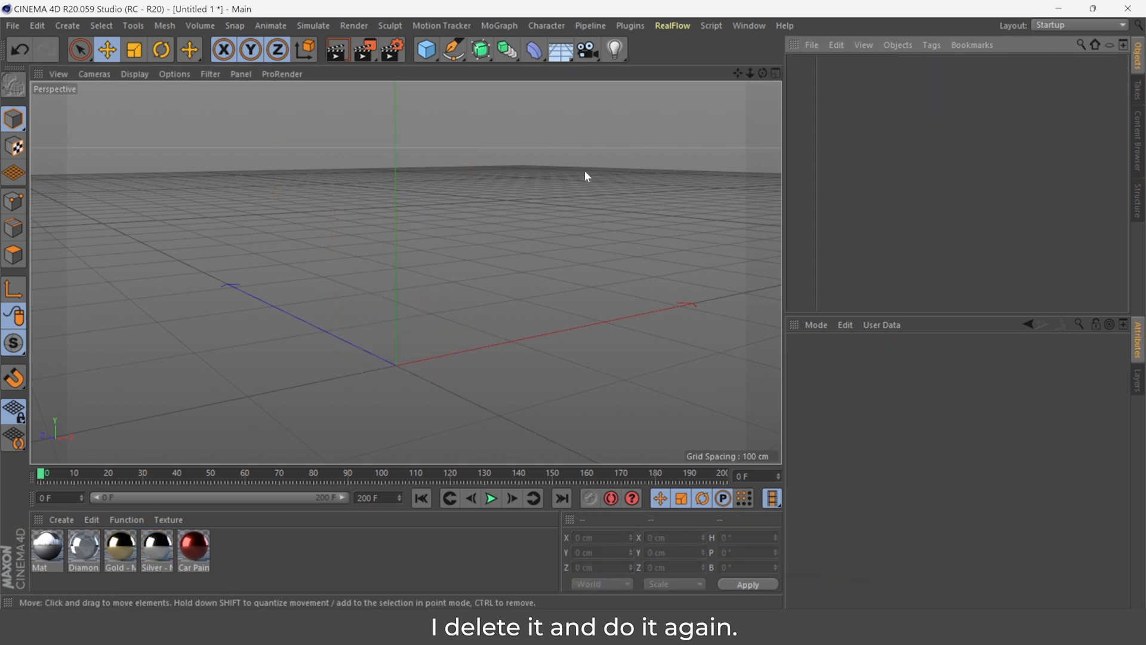
# Add a MoText object to the scene and show the view in Gouraud Shading
pyautogui.click(511, 24)
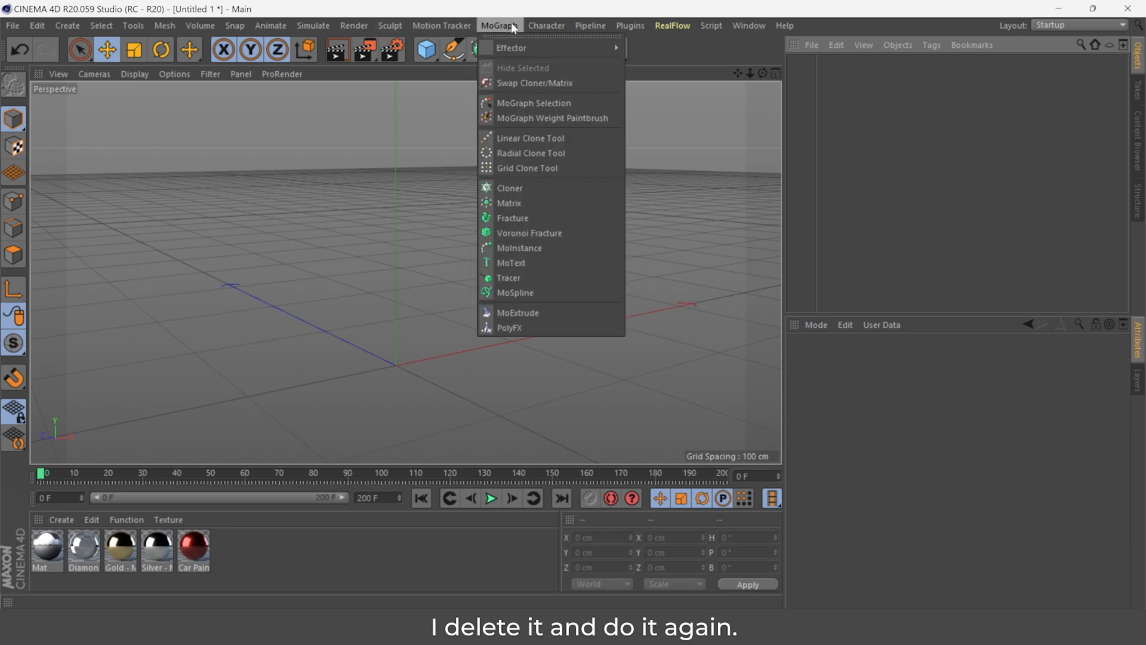
pyautogui.click(513, 265)
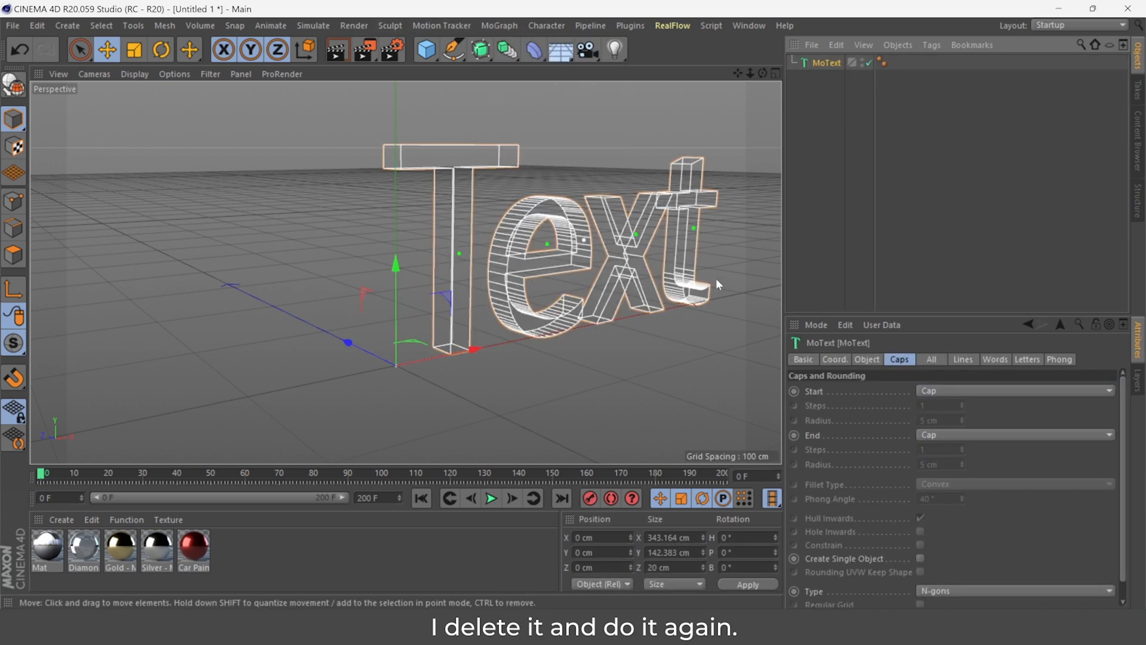
pyautogui.click(135, 73)
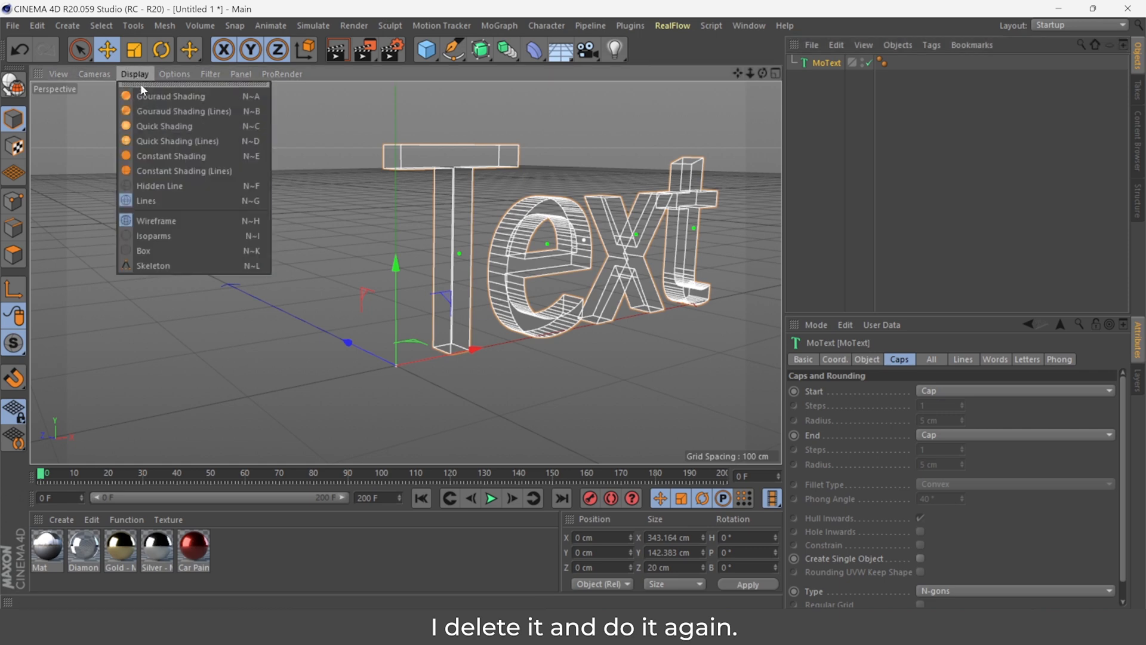
pyautogui.click(152, 95)
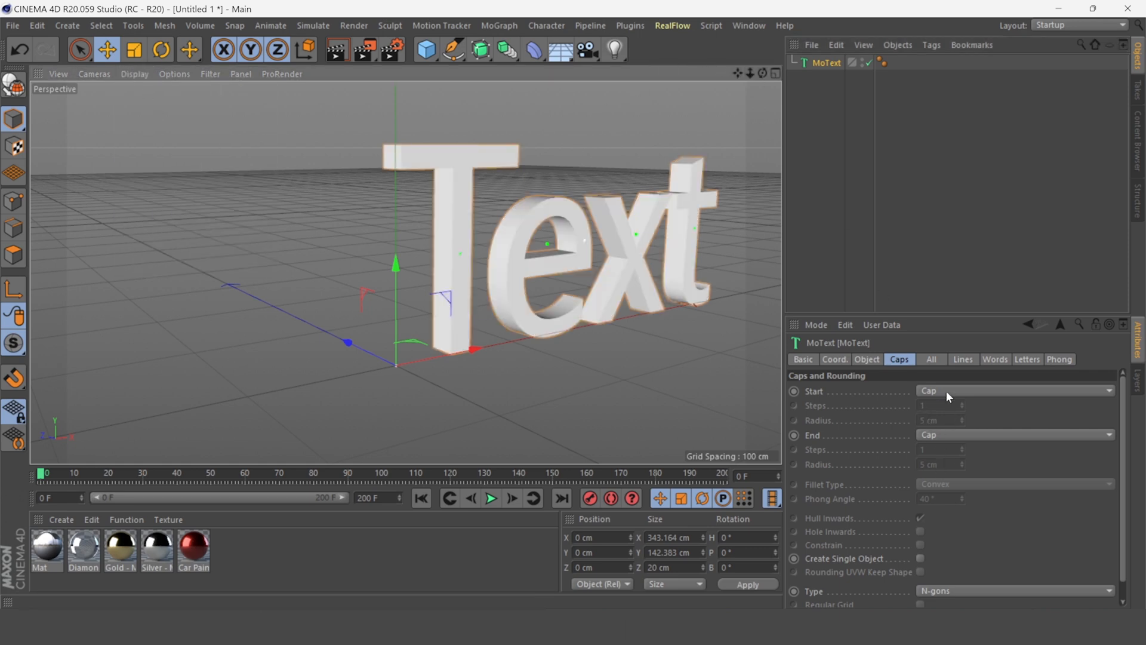
# Set the MoText alignment to Middle and its font to Segoe UI Black
pyautogui.click(868, 360)
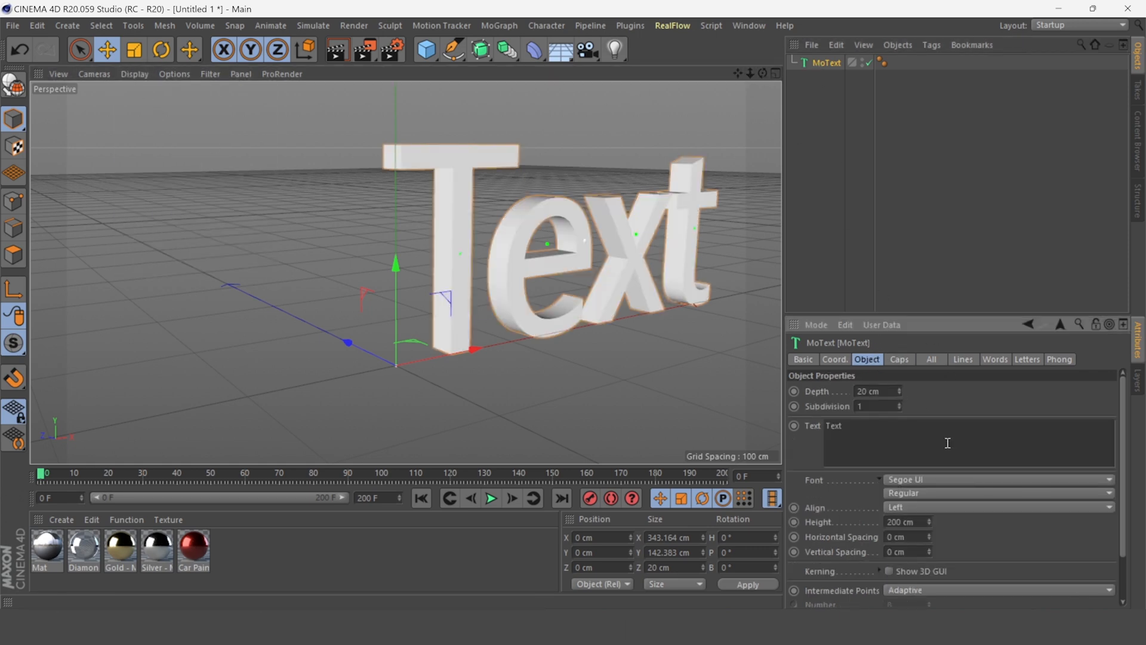
pyautogui.click(931, 506)
pyautogui.click(932, 536)
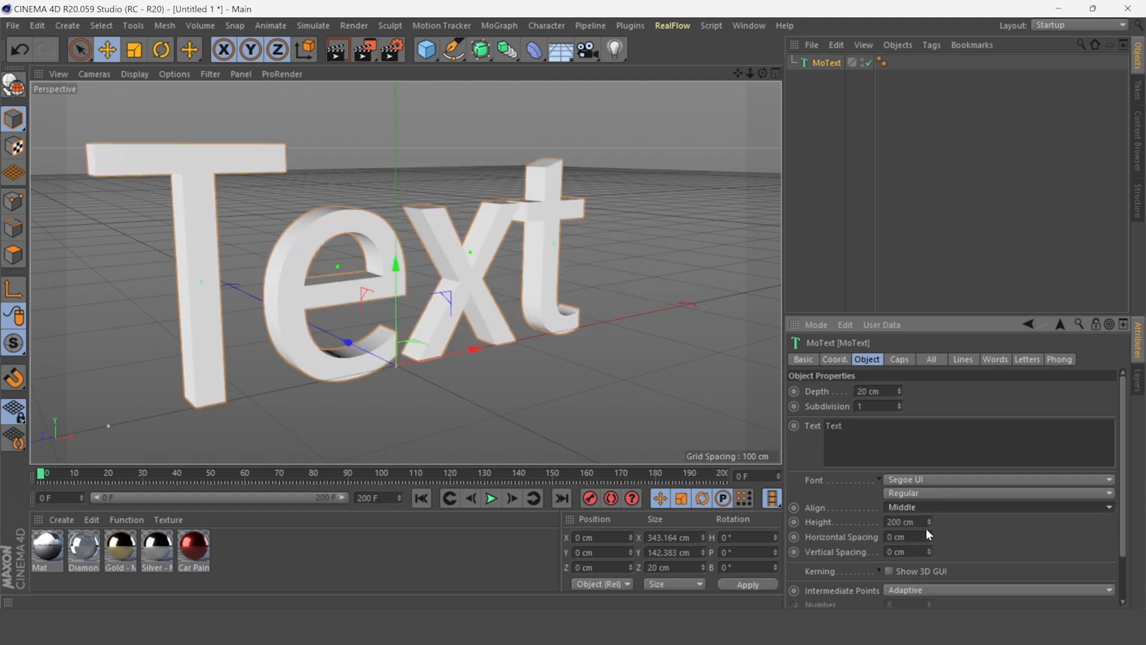
pyautogui.click(917, 480)
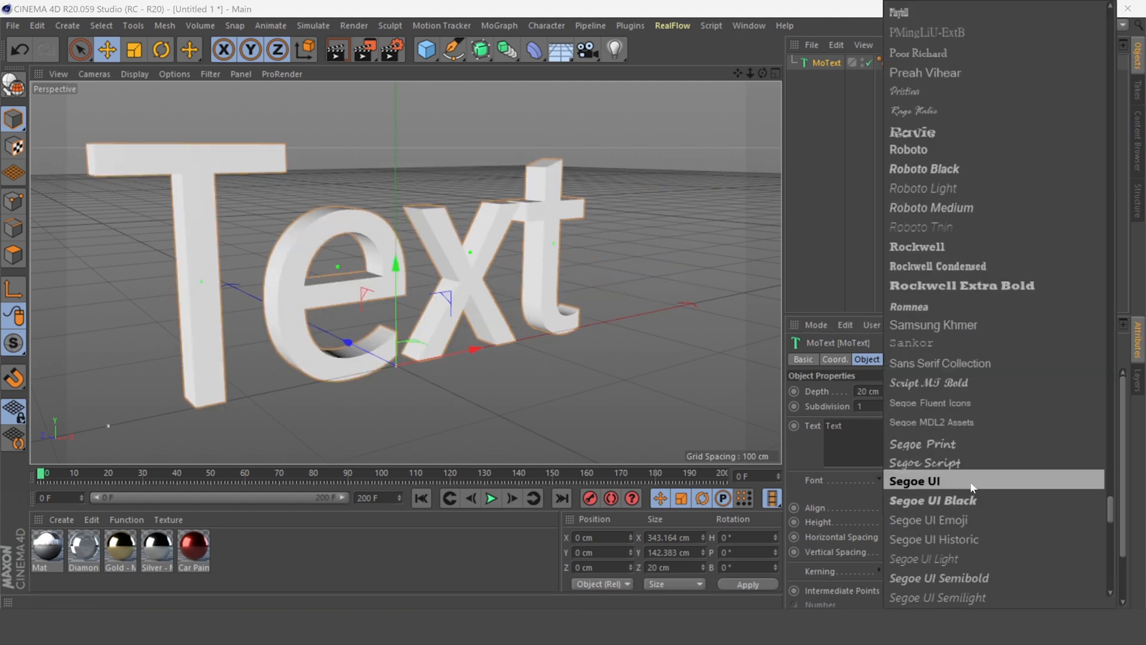
pyautogui.click(1036, 500)
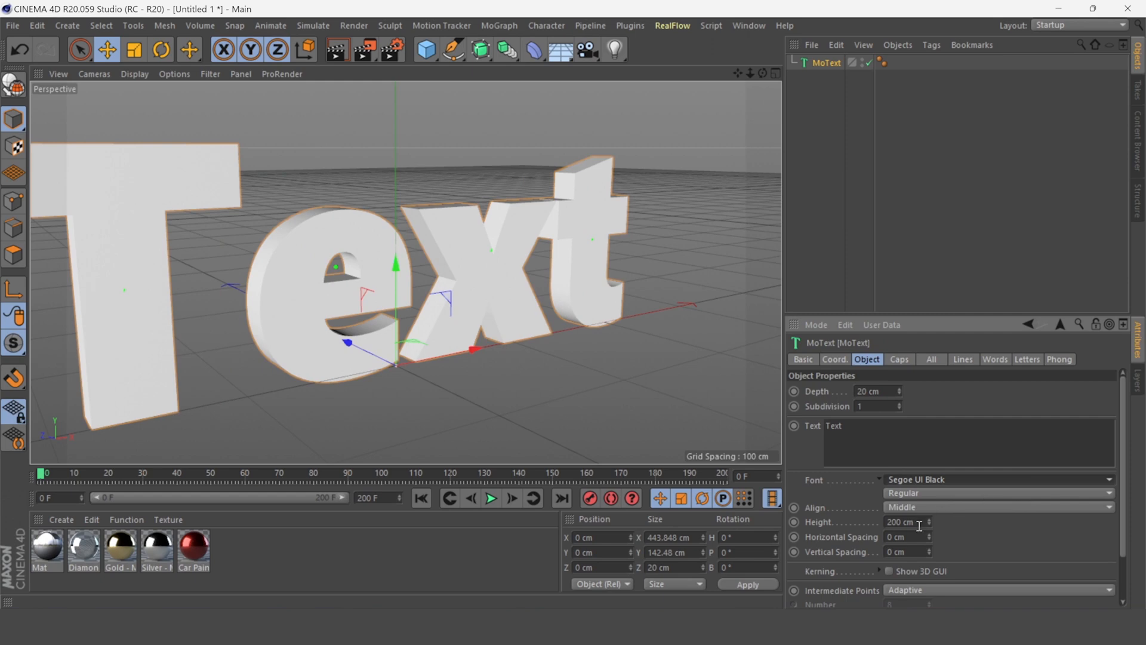
# Shorten the MoText content to the single letter T and set its depth to 40 cm
pyautogui.doubleClick(829, 434)
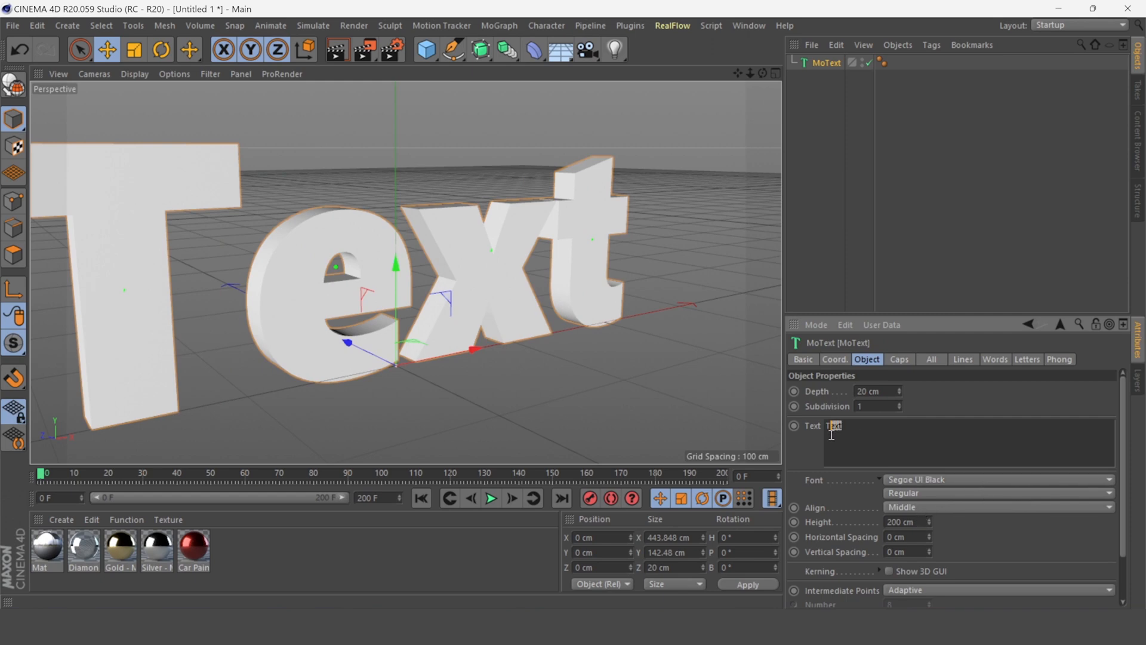
pyautogui.click(686, 414)
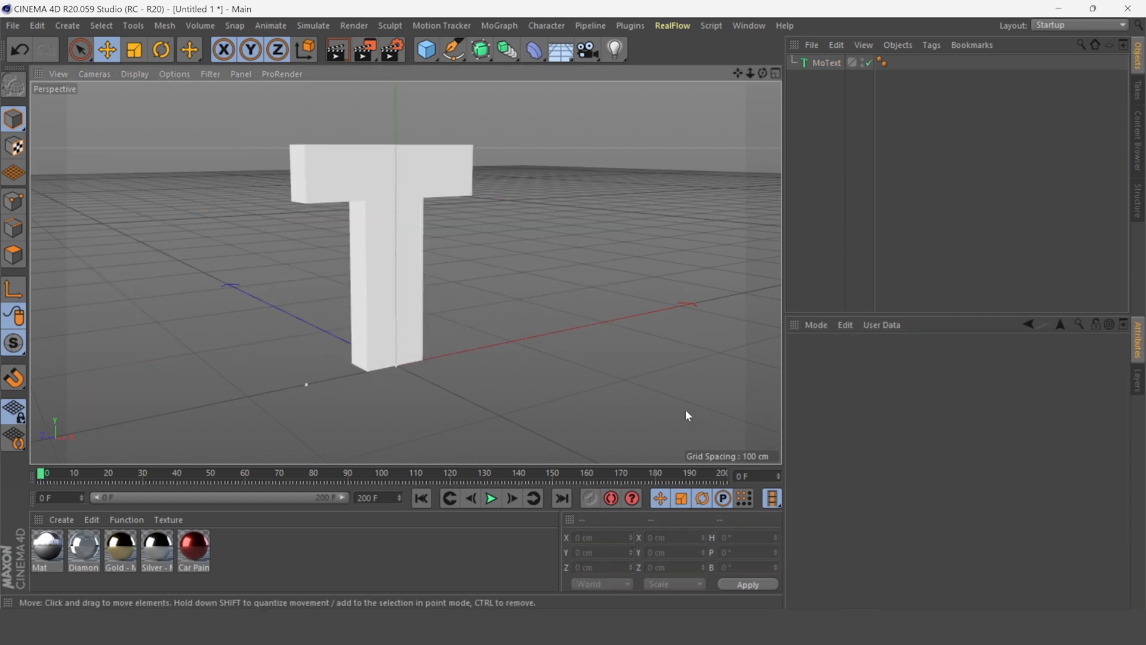
pyautogui.click(819, 61)
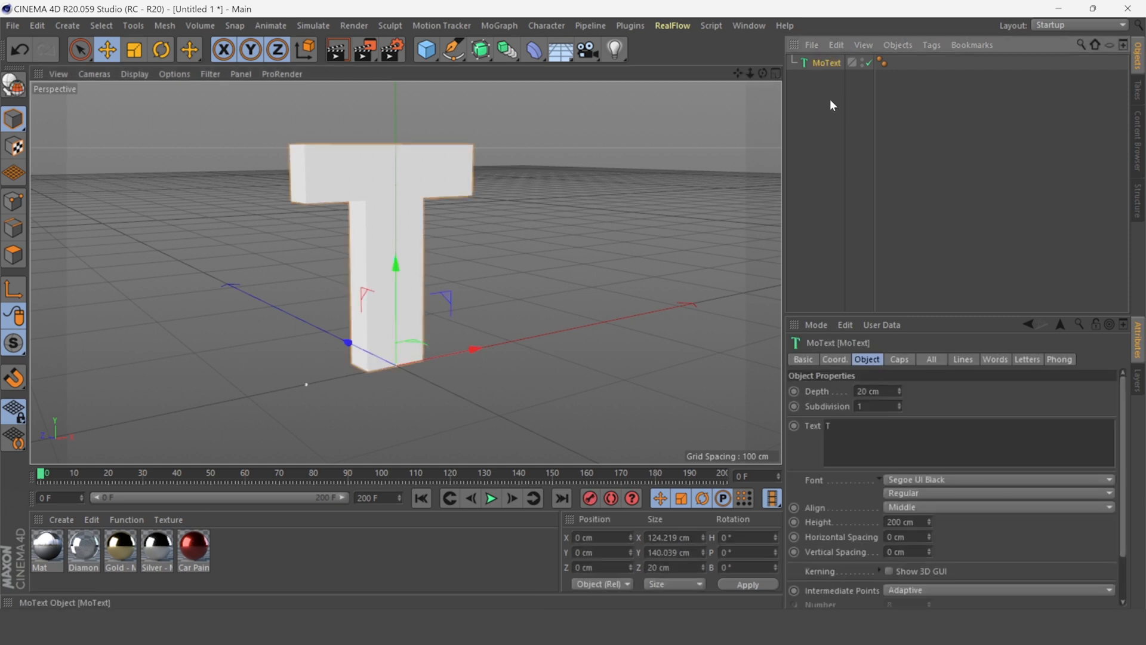
pyautogui.moveTo(863, 391); pyautogui.dragTo(845, 392)
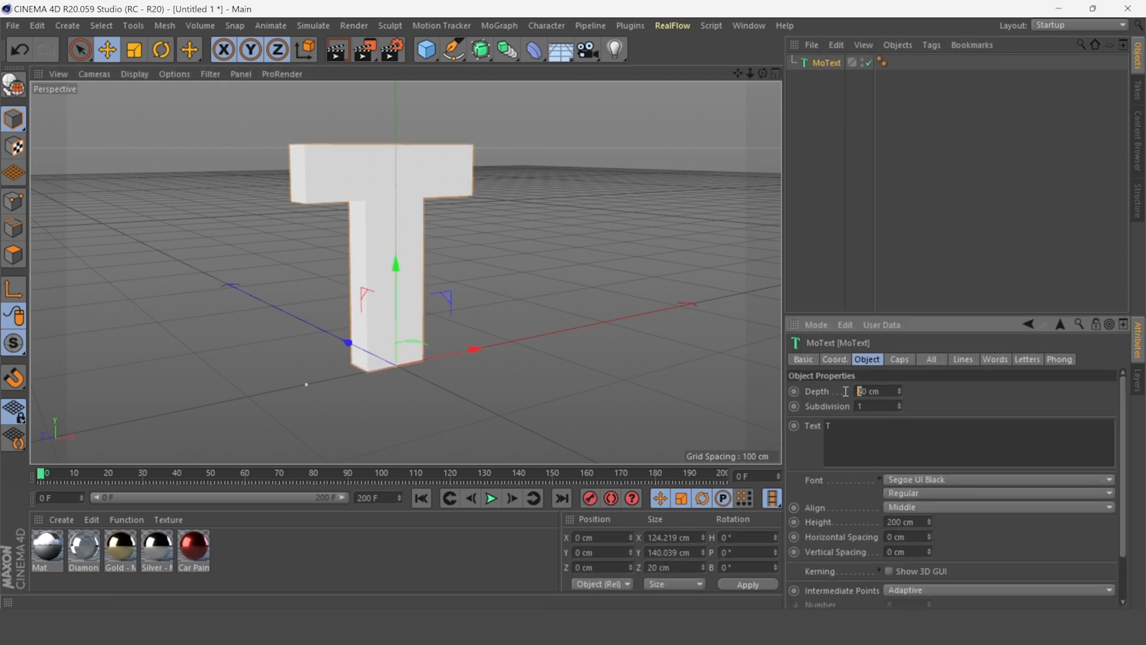
pyautogui.write('4')
pyautogui.press('Tab')
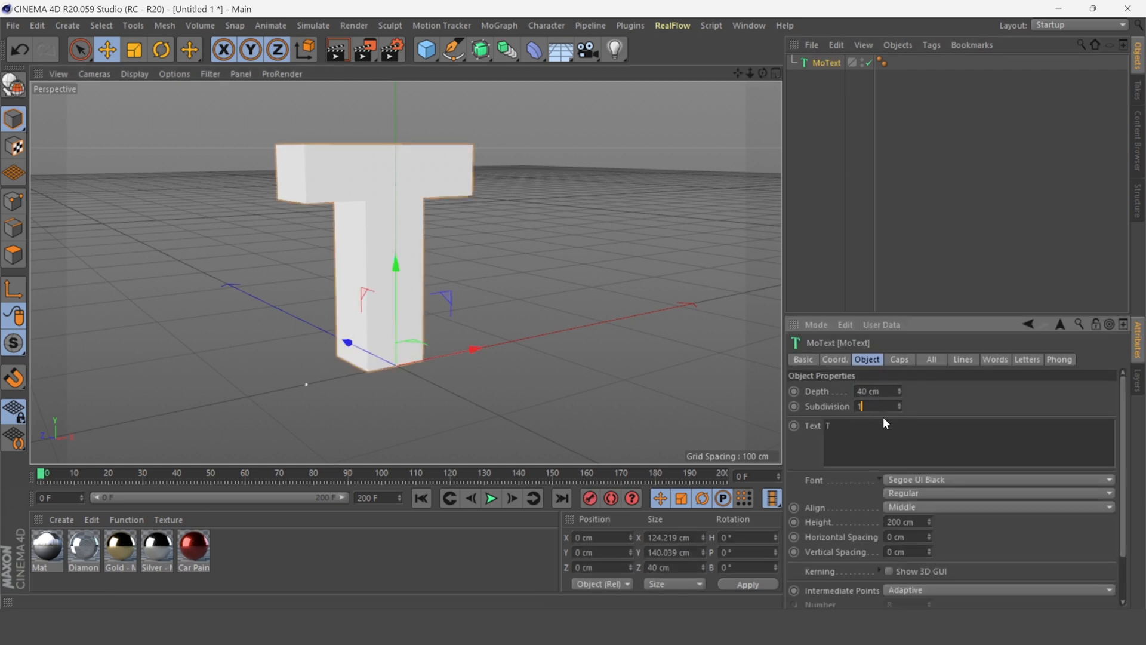
pyautogui.moveTo(763, 73); pyautogui.dragTo(756, 75)
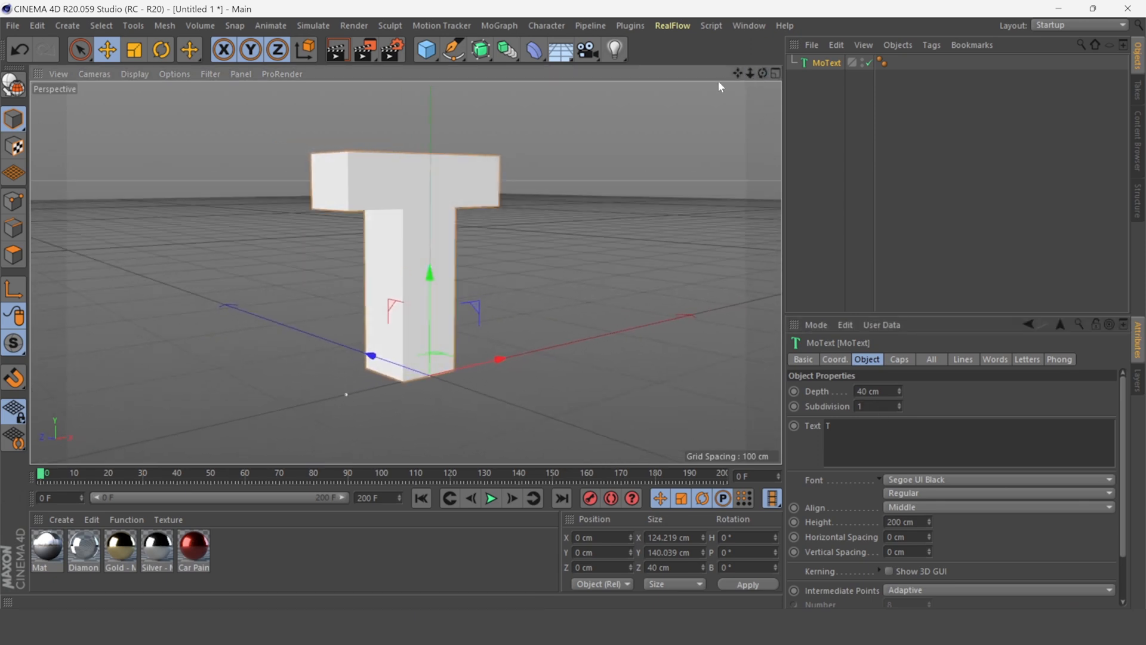
# Switch the perspective view to Lines display, view the letter from a higher angle and deselect it
pyautogui.click(141, 74)
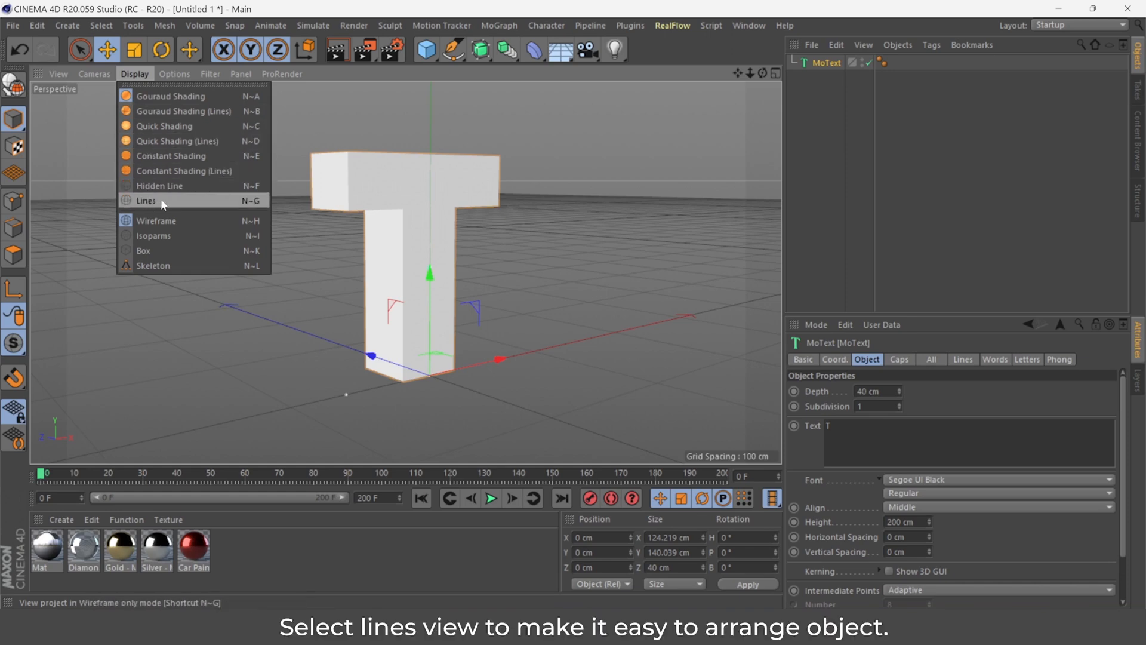
pyautogui.click(143, 201)
pyautogui.moveTo(763, 73); pyautogui.dragTo(761, 74)
pyautogui.click(591, 176)
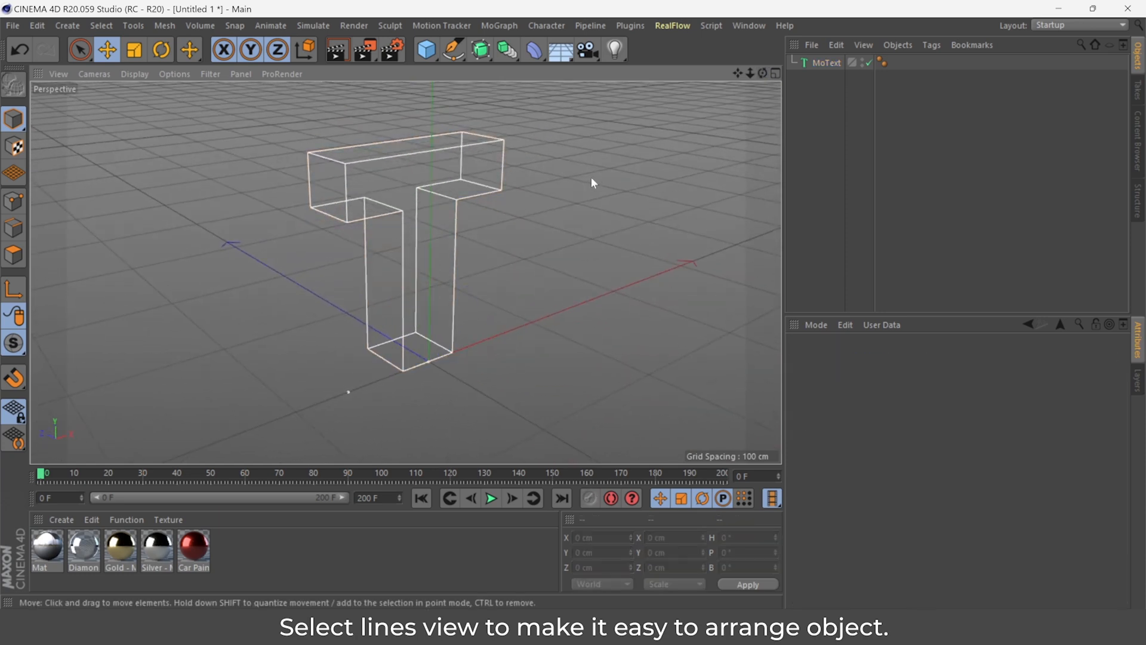
# Add a particle Emitter to the scene, play the animation to check its emission direction, and return to the first frame
pyautogui.click(281, 26)
pyautogui.moveTo(315, 28)
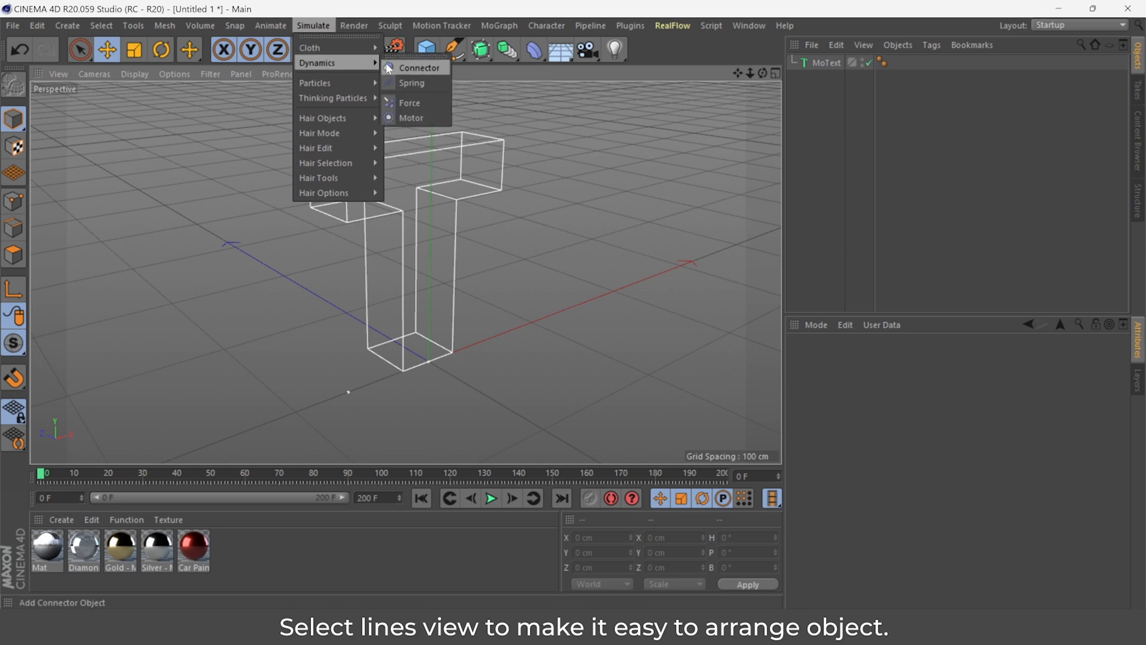
pyautogui.moveTo(358, 83)
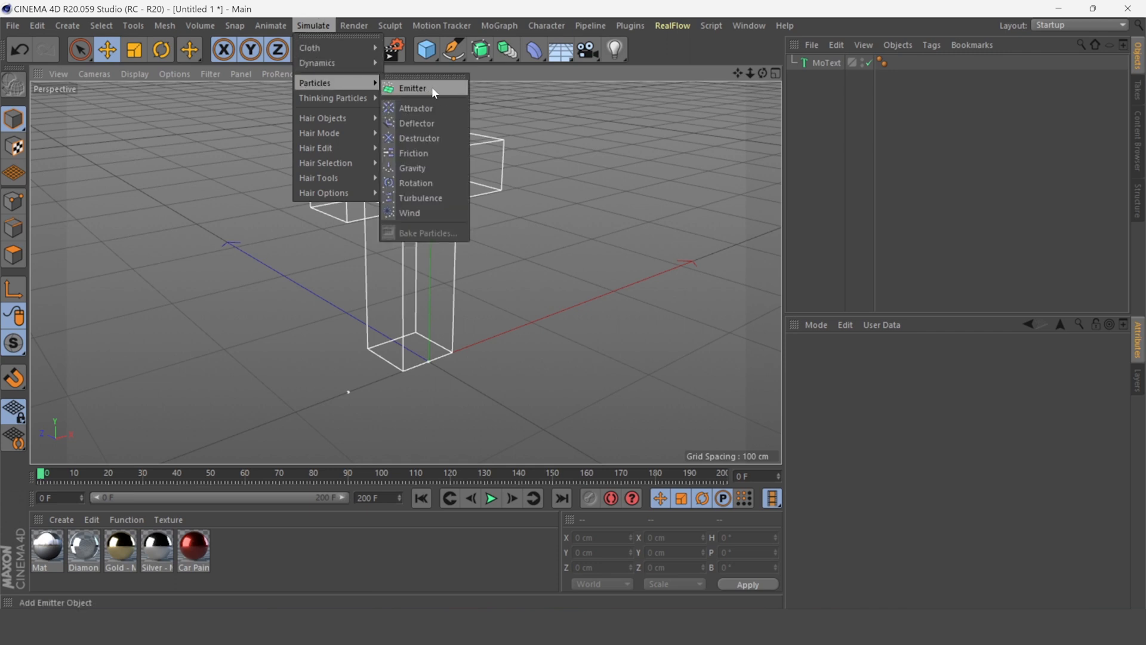
pyautogui.click(438, 93)
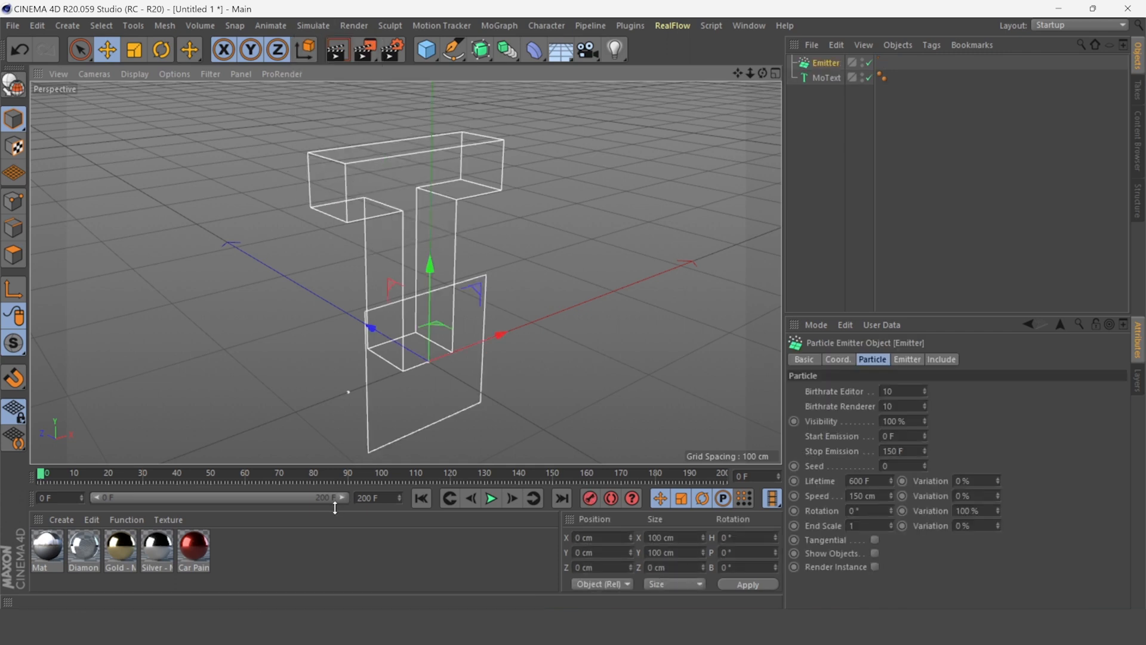
pyautogui.click(492, 499)
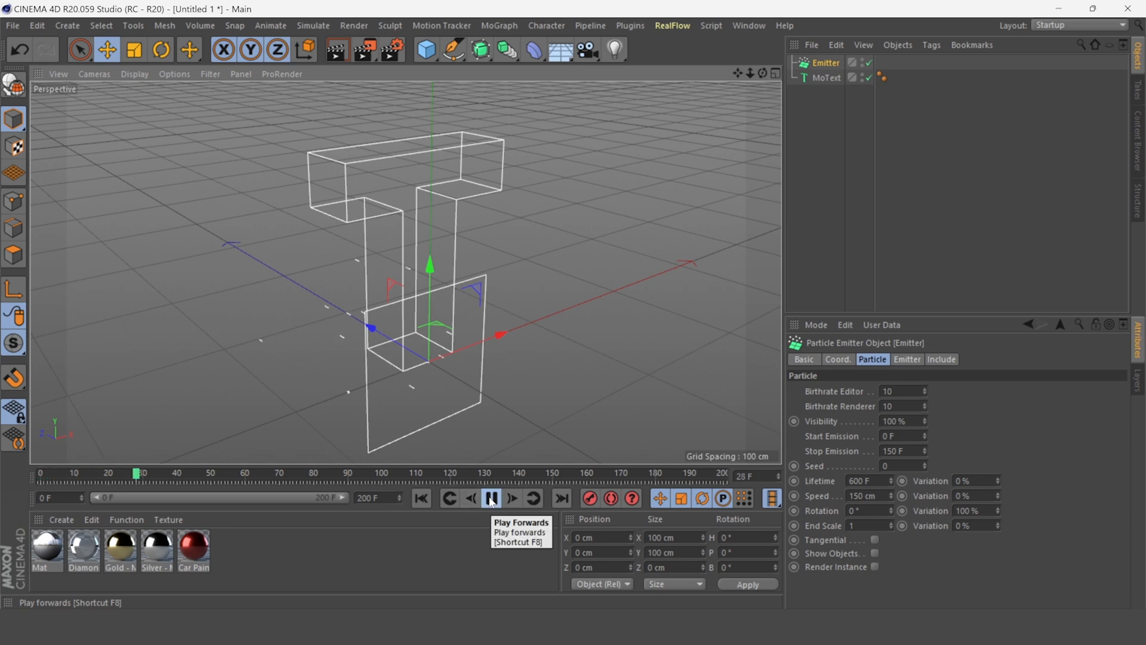
pyautogui.click(492, 500)
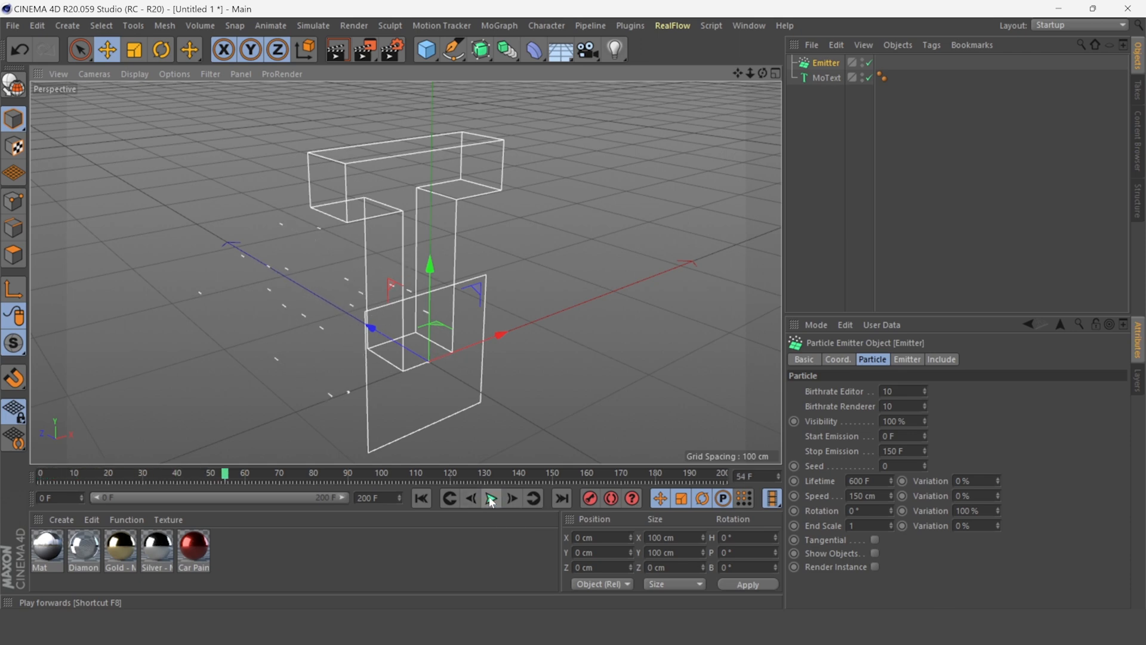
pyautogui.click(421, 499)
# Rotate the emitter to a 90° pitch so it emits upwards, then play the animation and rewind it
pyautogui.click(161, 49)
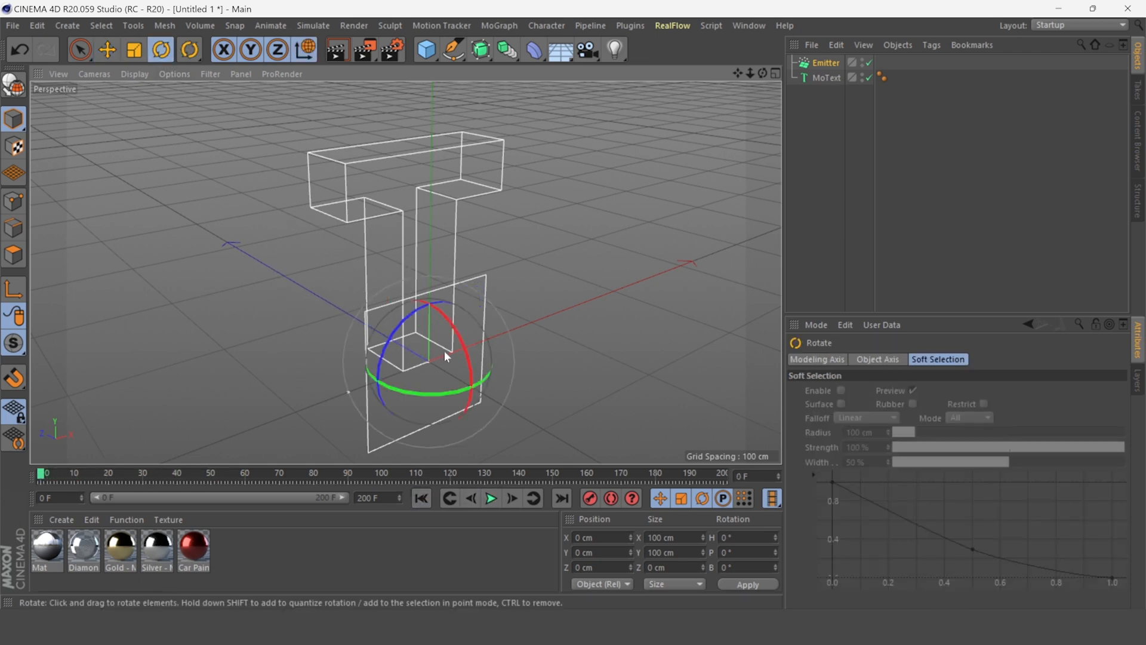
pyautogui.keyDown('shift'); pyautogui.moveTo(444, 350); pyautogui.dragTo(465, 407); pyautogui.keyUp('shift')
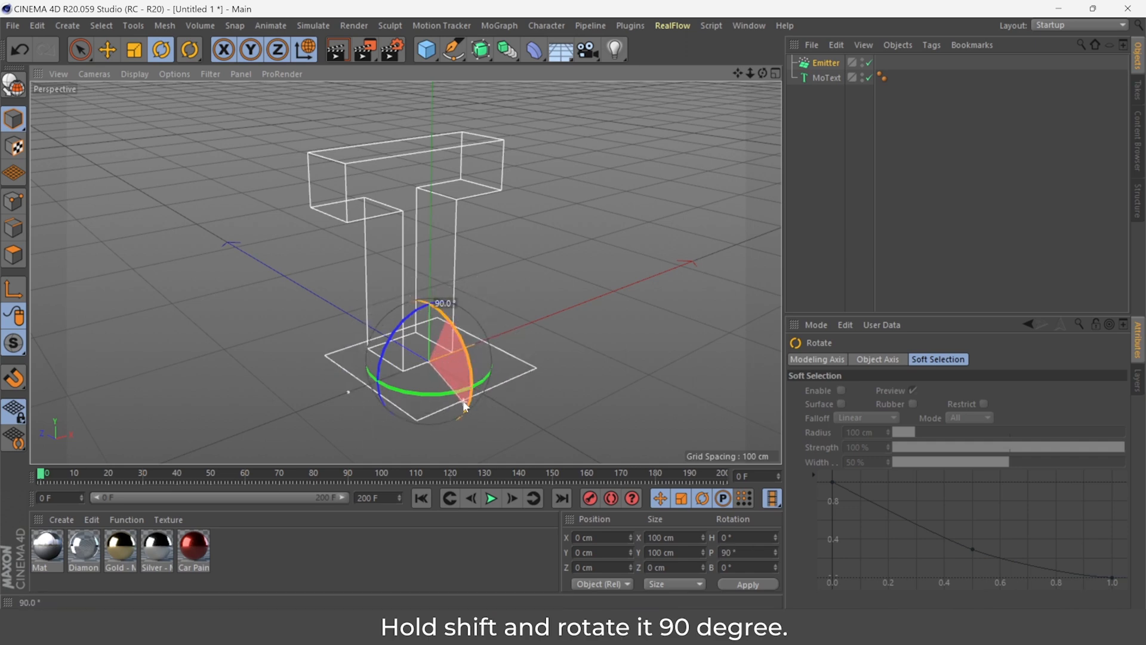
pyautogui.click(491, 499)
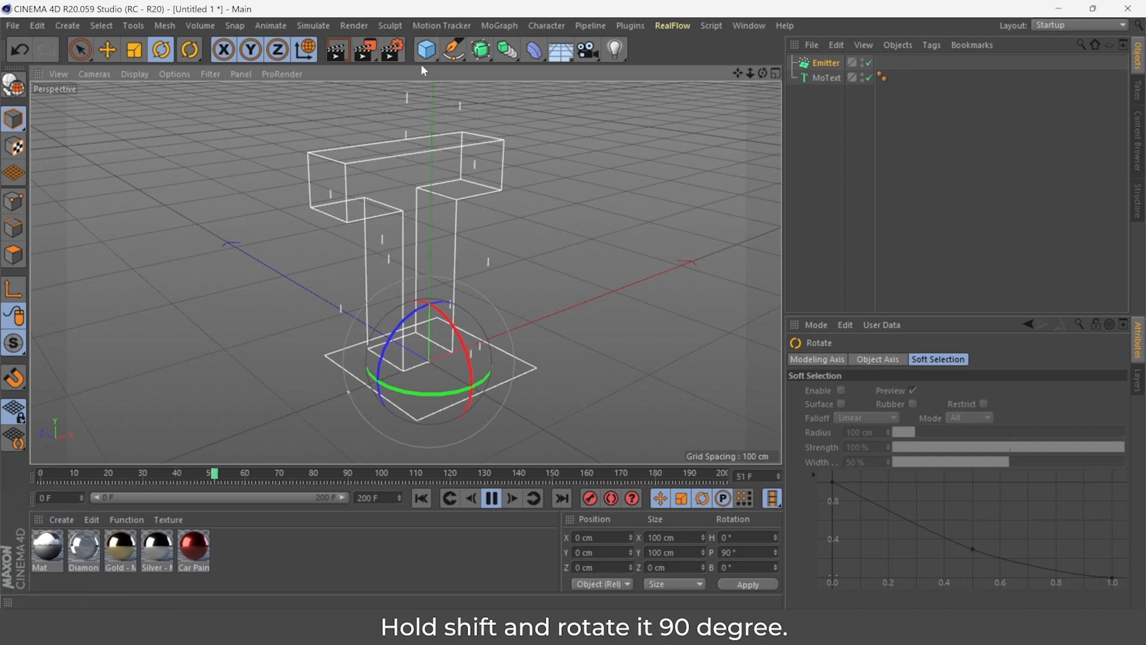
pyautogui.click(491, 498)
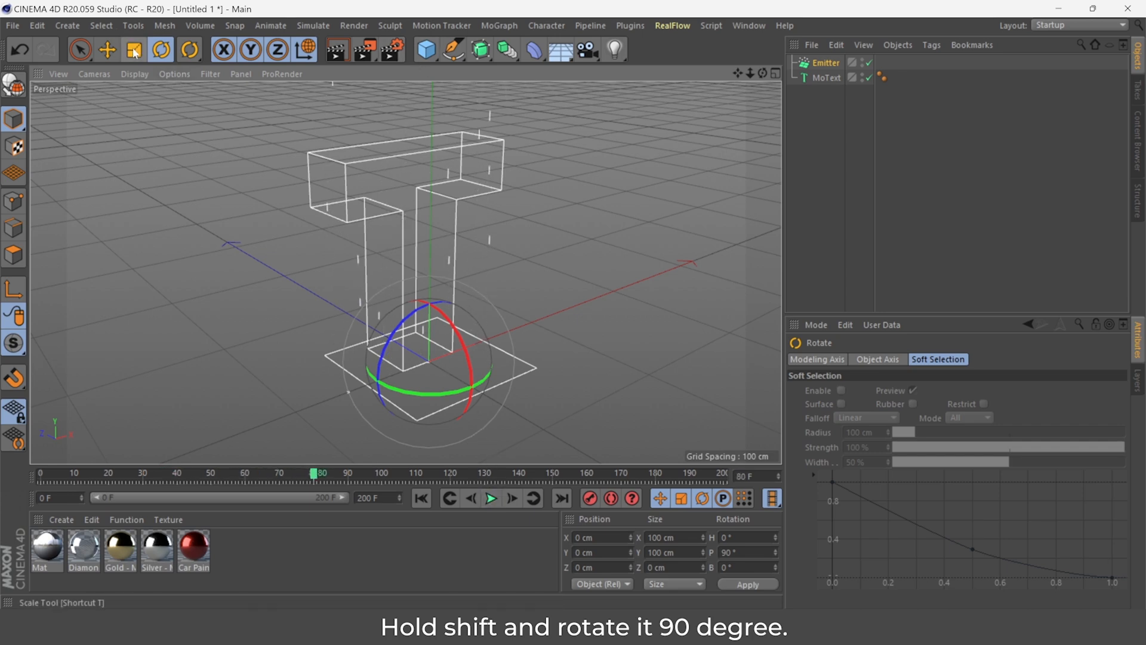
pyautogui.click(421, 498)
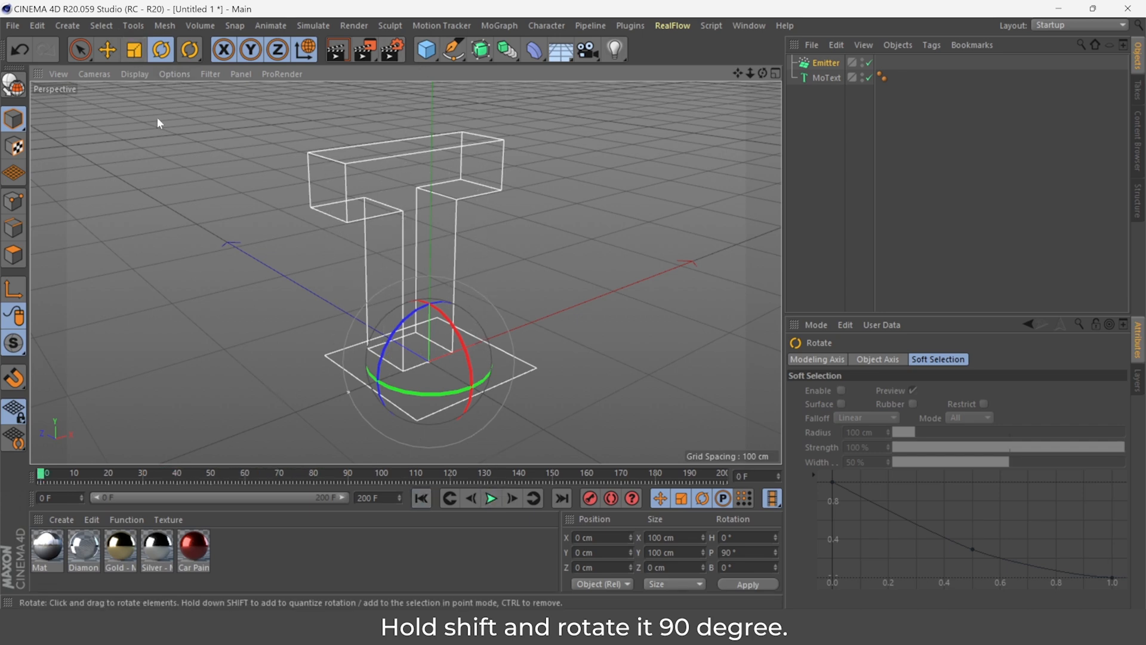
# Scale the emitter down uniformly to about 34.2 cm in X and Y to fit the letter's stem
pyautogui.click(134, 49)
pyautogui.moveTo(569, 295); pyautogui.dragTo(286, 446)
pyautogui.click(106, 50)
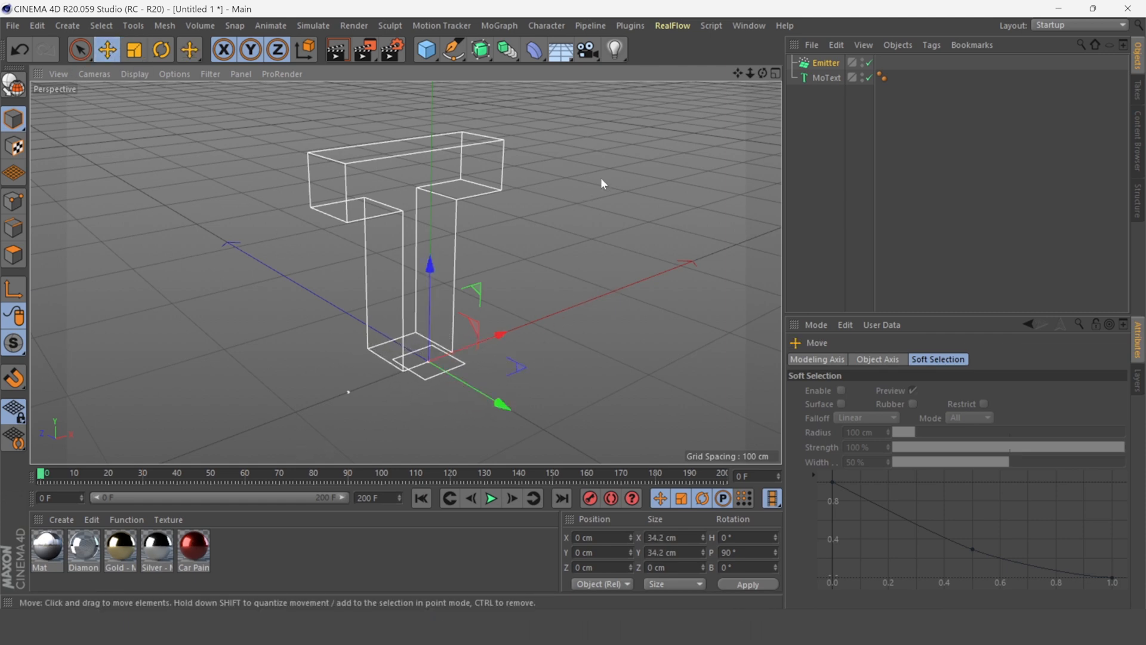
# Move the emitter inside the base of the T to about Y 2.5 cm and Z 19.7 cm, and play the animation
pyautogui.click(776, 73)
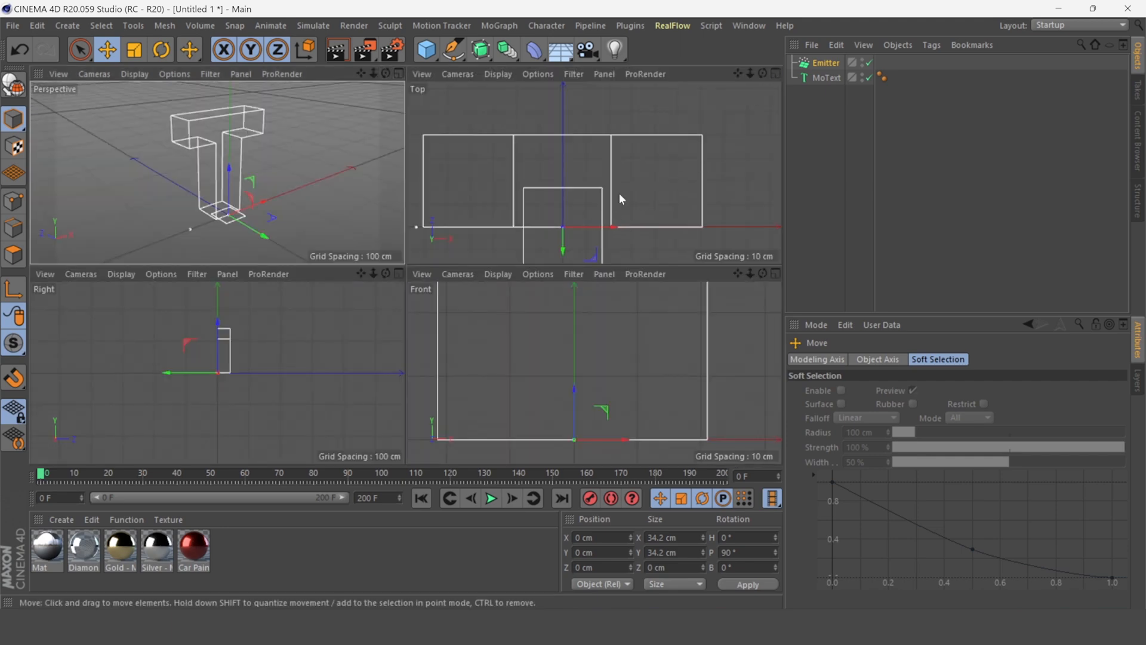
pyautogui.moveTo(754, 70); pyautogui.dragTo(567, 221)
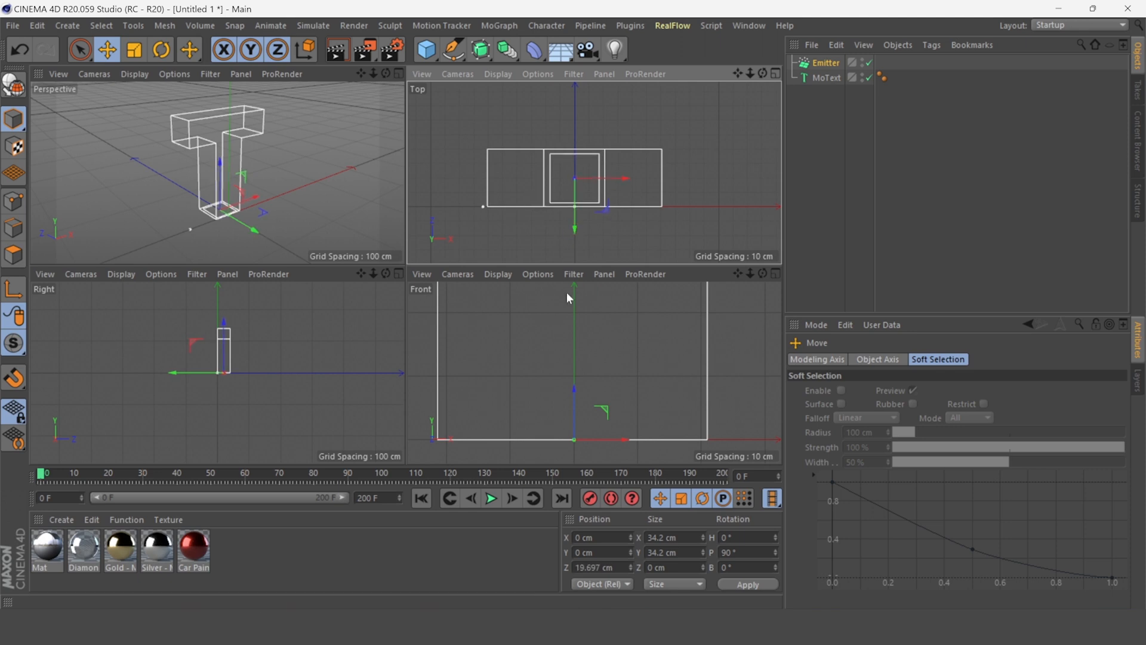
pyautogui.moveTo(573, 389); pyautogui.dragTo(573, 378)
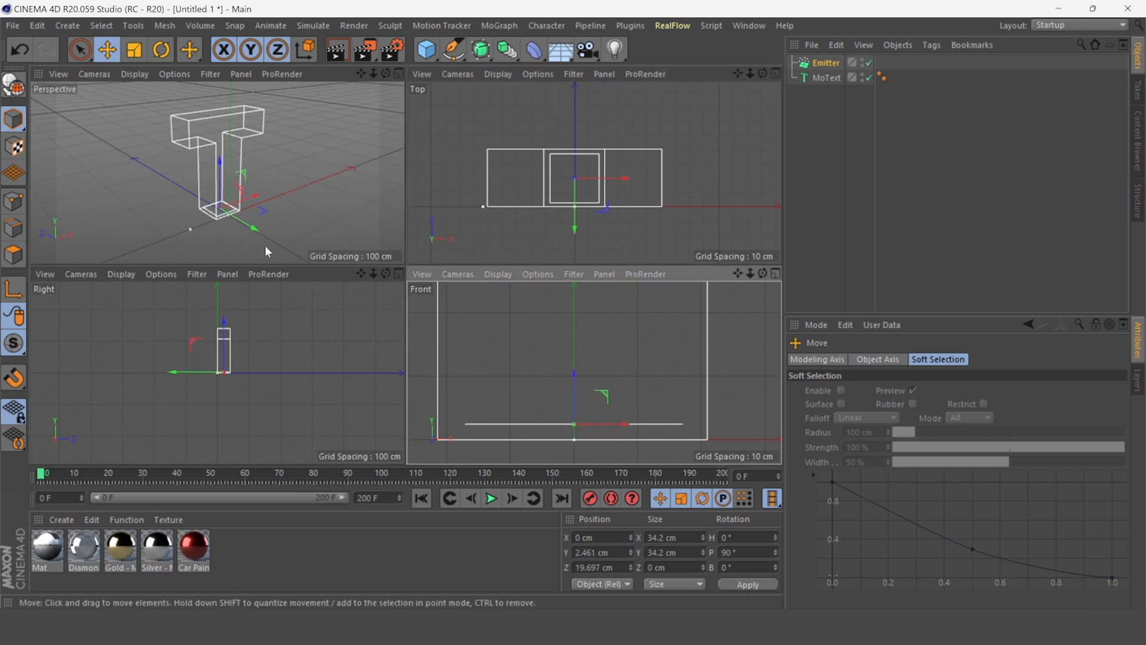
pyautogui.click(399, 72)
pyautogui.click(491, 499)
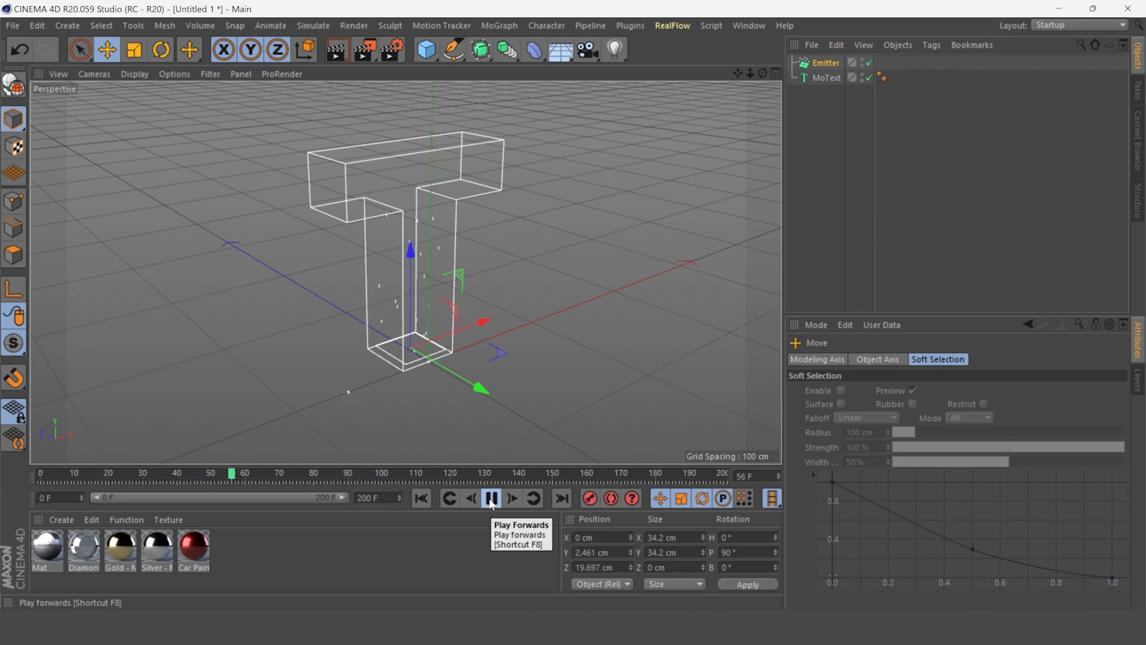
# Stop and rewind the animation, then assign a Rigid Body simulation tag to the Emitter
pyautogui.click(492, 499)
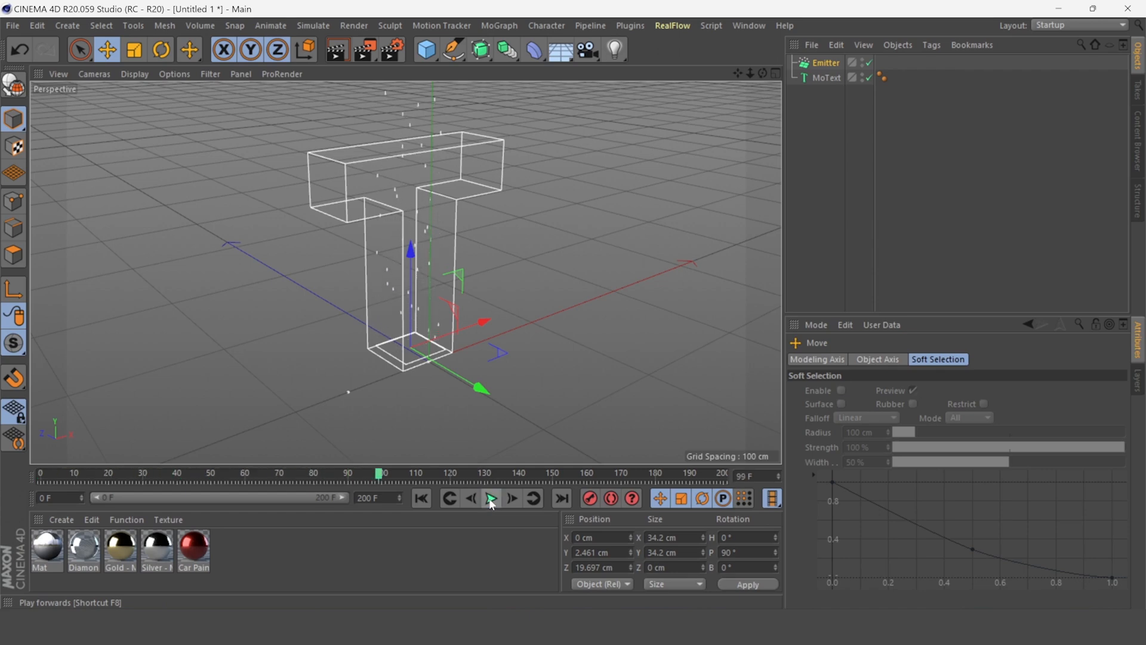
pyautogui.click(423, 498)
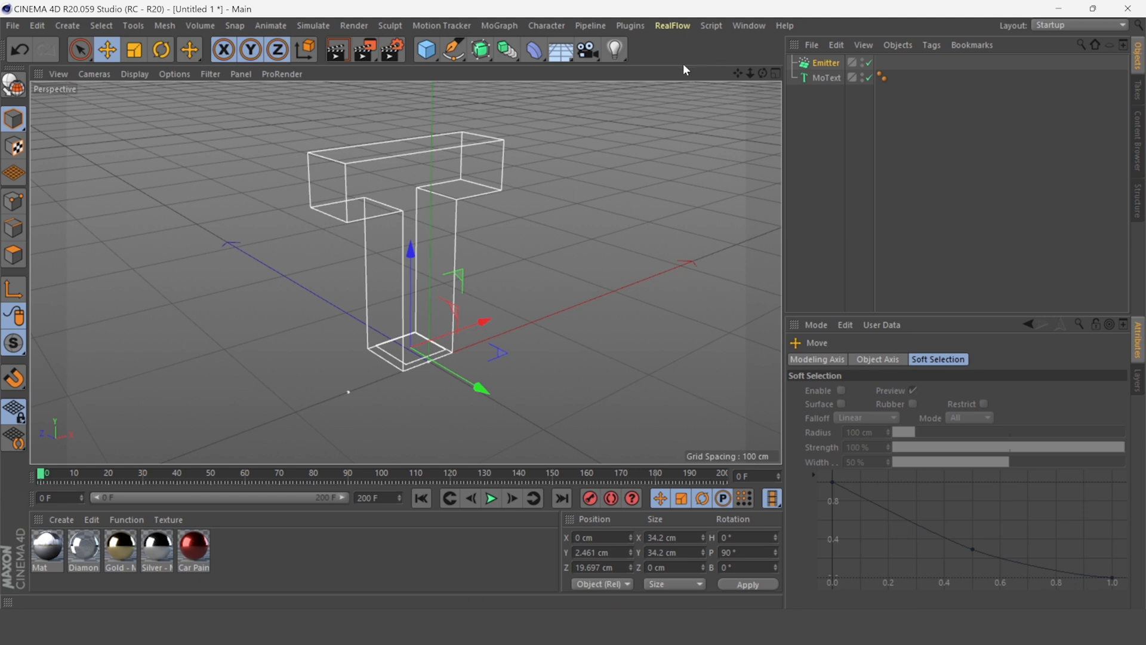
pyautogui.rightClick(828, 63)
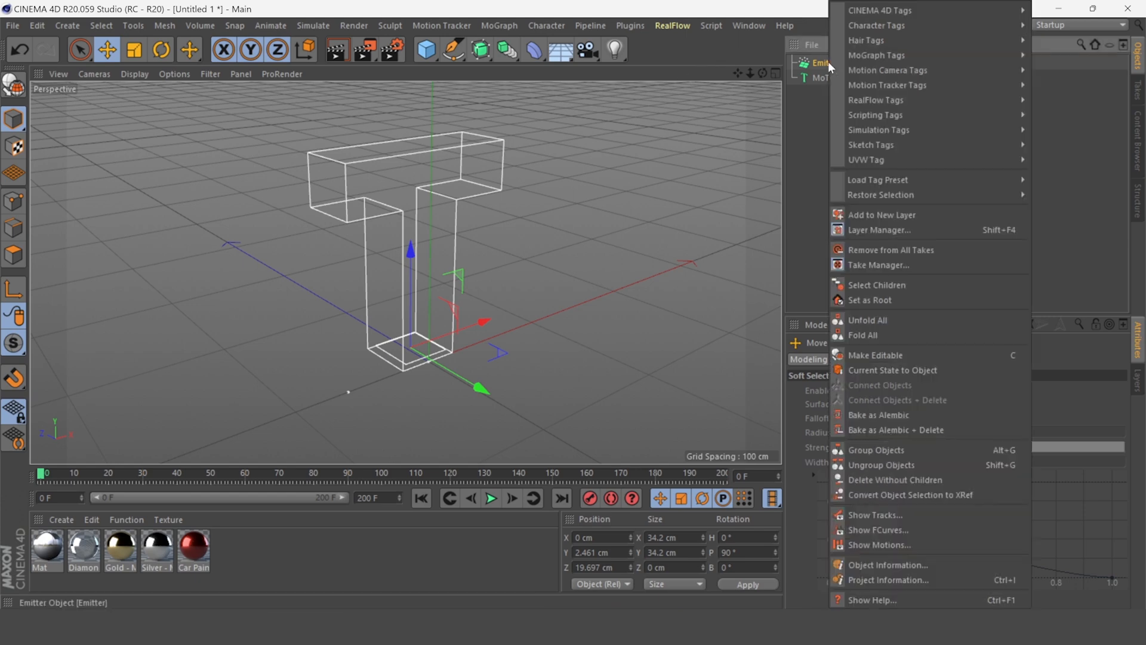
pyautogui.moveTo(878, 132)
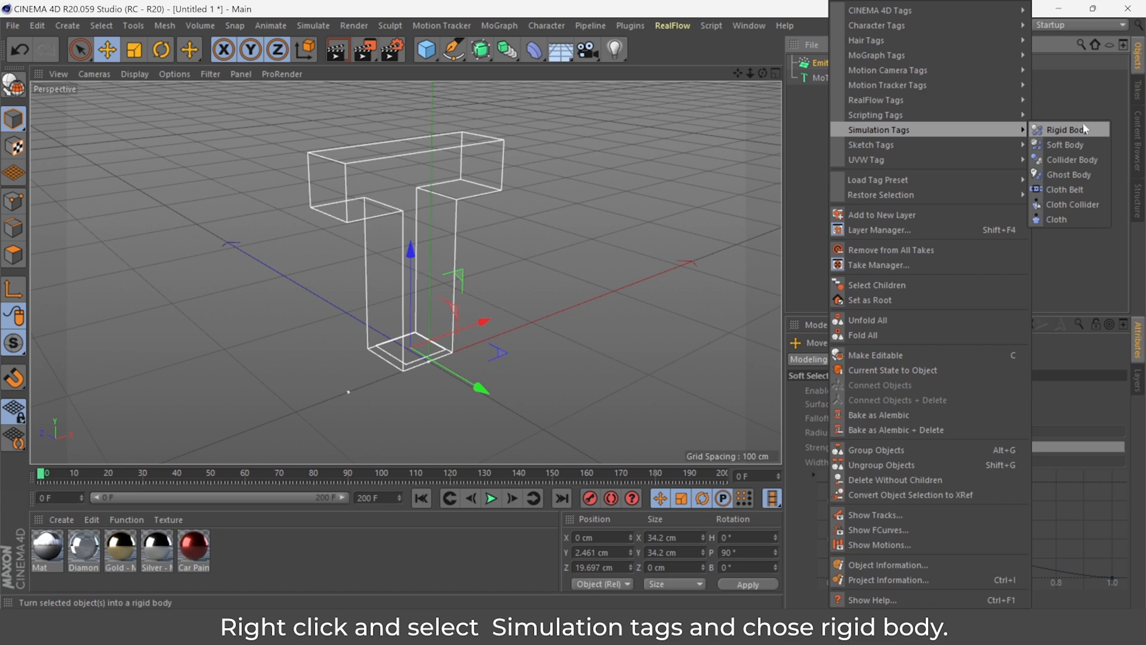
pyautogui.click(1068, 130)
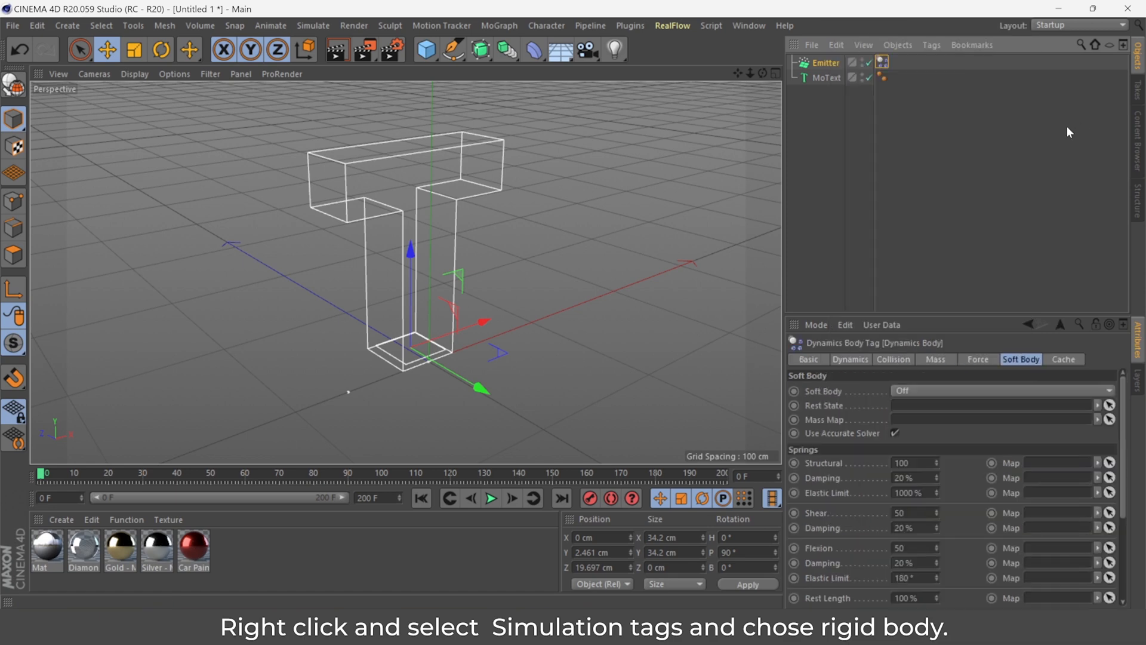
# Assign a Collider Body simulation tag to the MoText object
pyautogui.click(829, 78)
pyautogui.rightClick(828, 77)
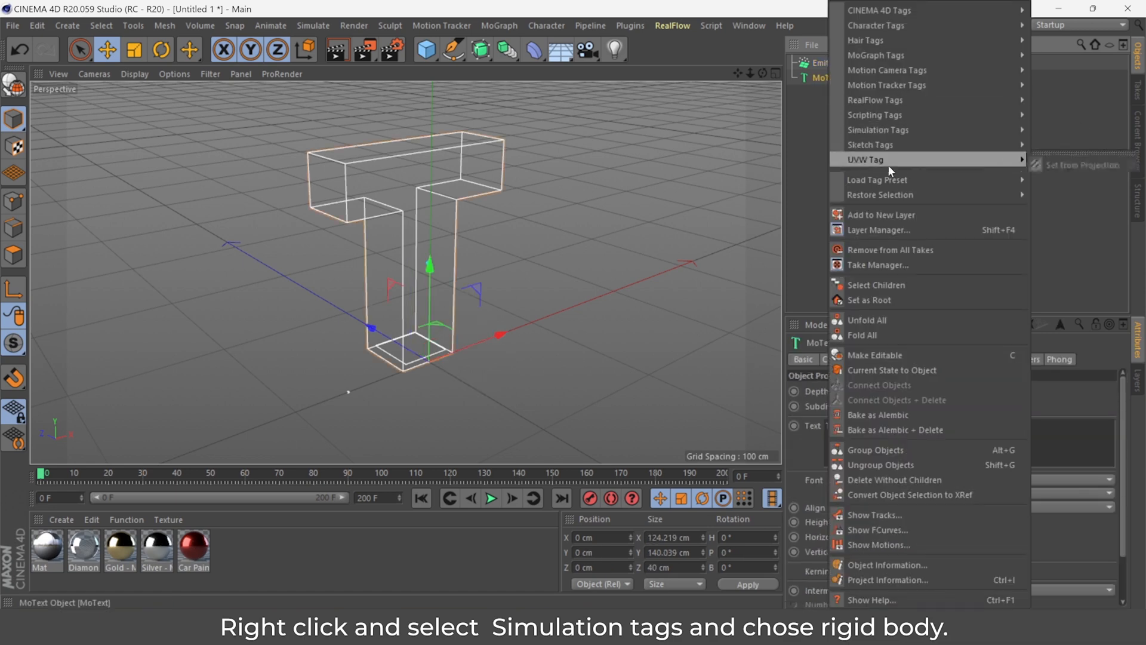
pyautogui.moveTo(906, 123)
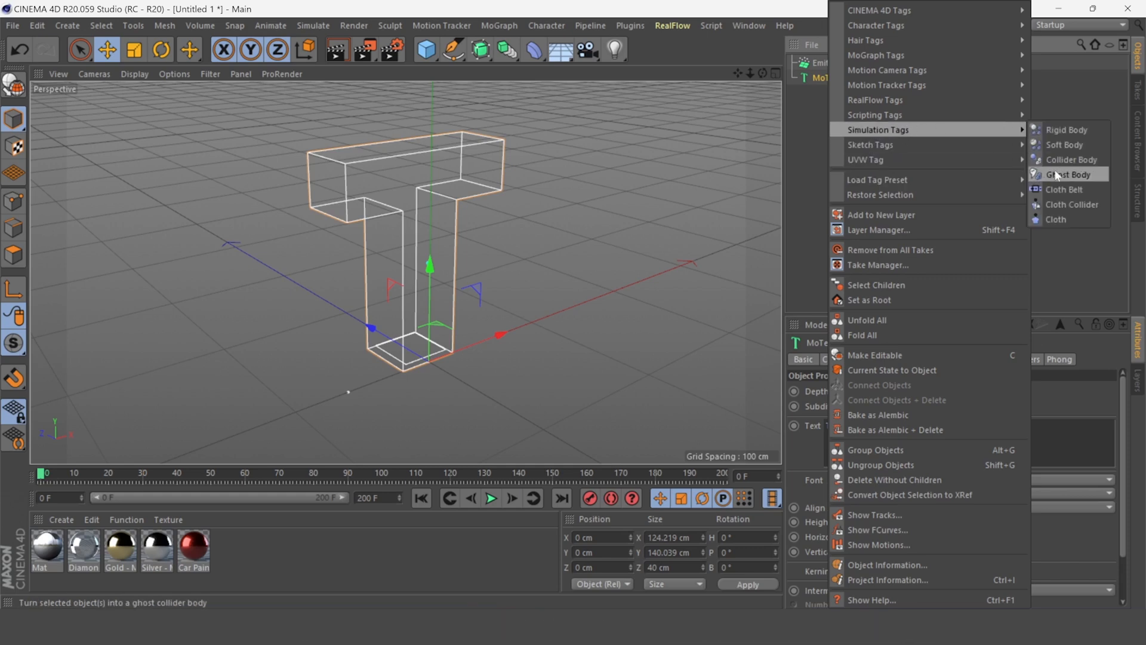
pyautogui.click(1101, 160)
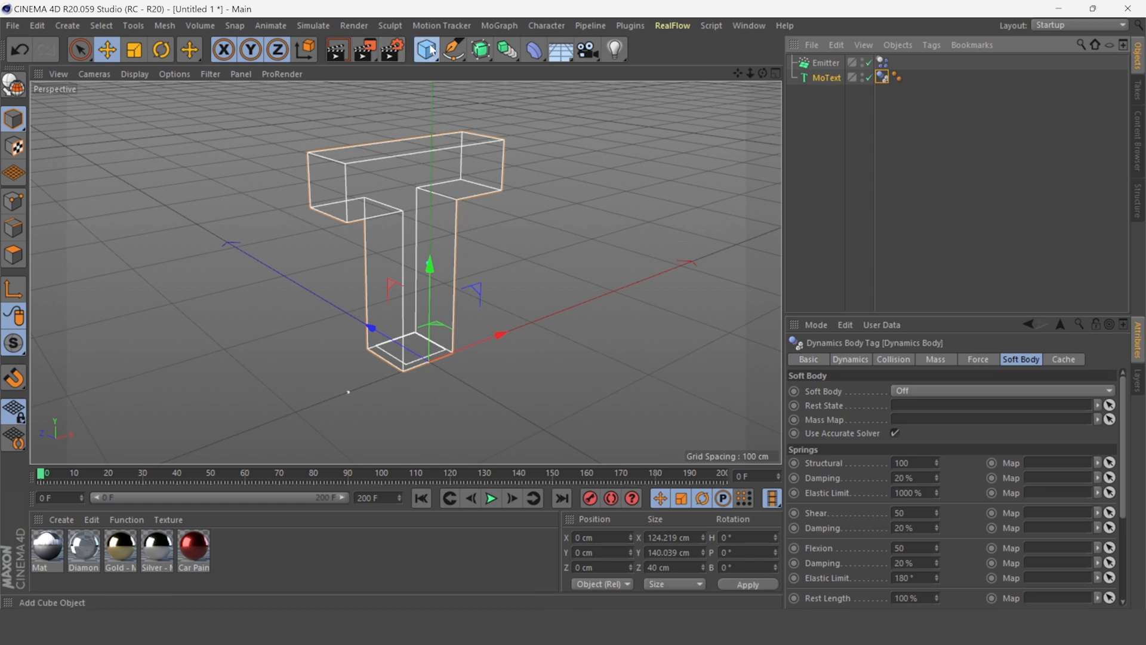
# Add a Platonic object with a radius of about 7.2 cm and place it inside the T's base at about Y 12.6 cm and Z 17.2 cm
pyautogui.moveTo(431, 51); pyautogui.dragTo(540, 154)
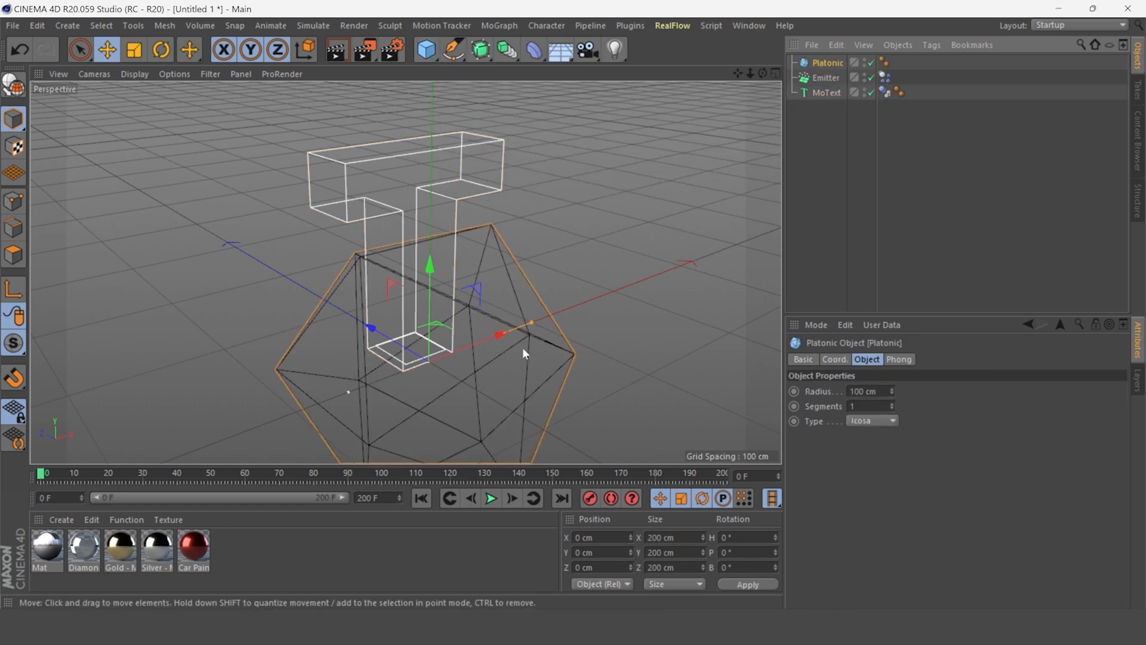
pyautogui.moveTo(532, 324); pyautogui.dragTo(442, 375)
pyautogui.moveTo(370, 330); pyautogui.dragTo(353, 321)
pyautogui.moveTo(416, 258); pyautogui.dragTo(415, 245)
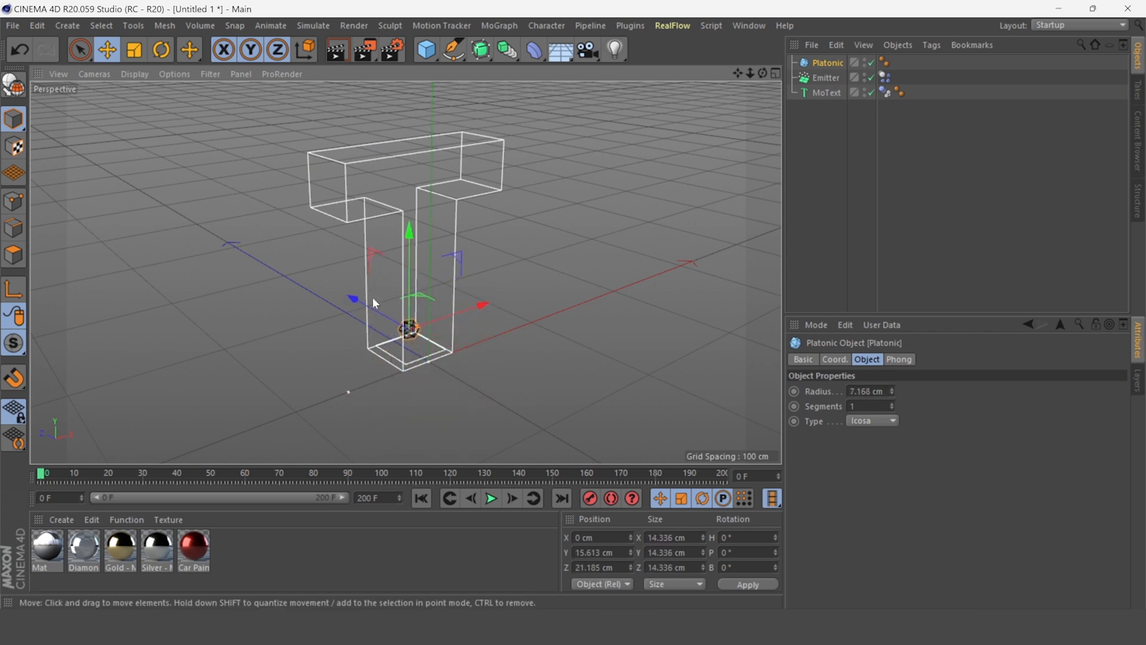
pyautogui.moveTo(374, 303); pyautogui.dragTo(356, 302)
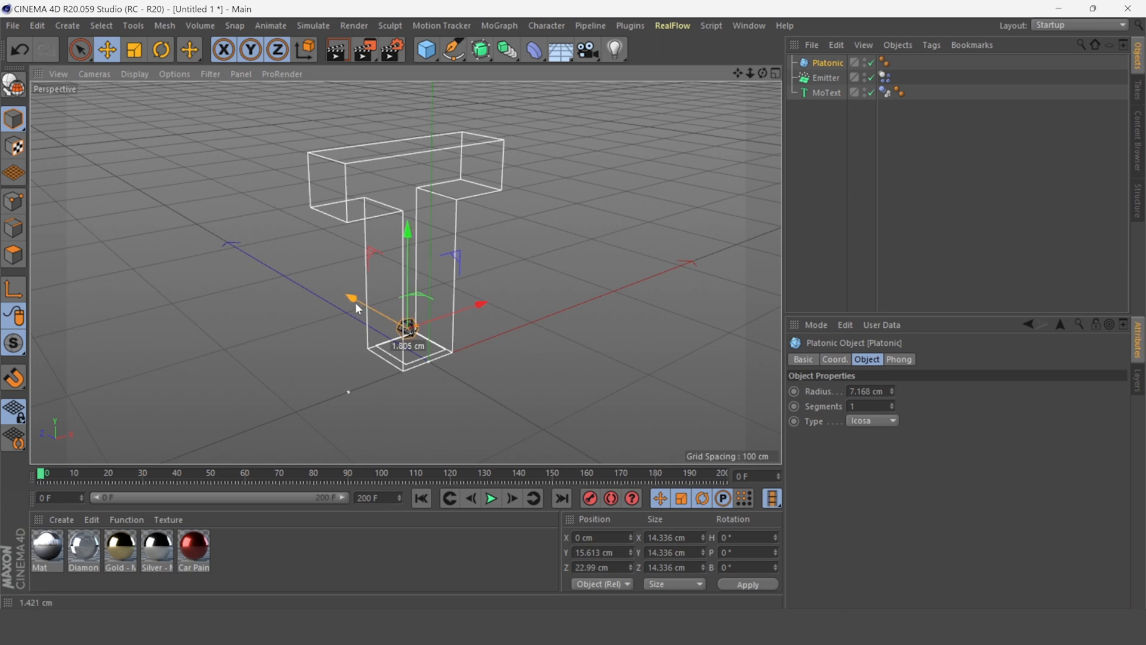
pyautogui.click(775, 73)
pyautogui.moveTo(574, 120); pyautogui.dragTo(572, 129)
pyautogui.moveTo(579, 303); pyautogui.dragTo(578, 322)
pyautogui.click(399, 73)
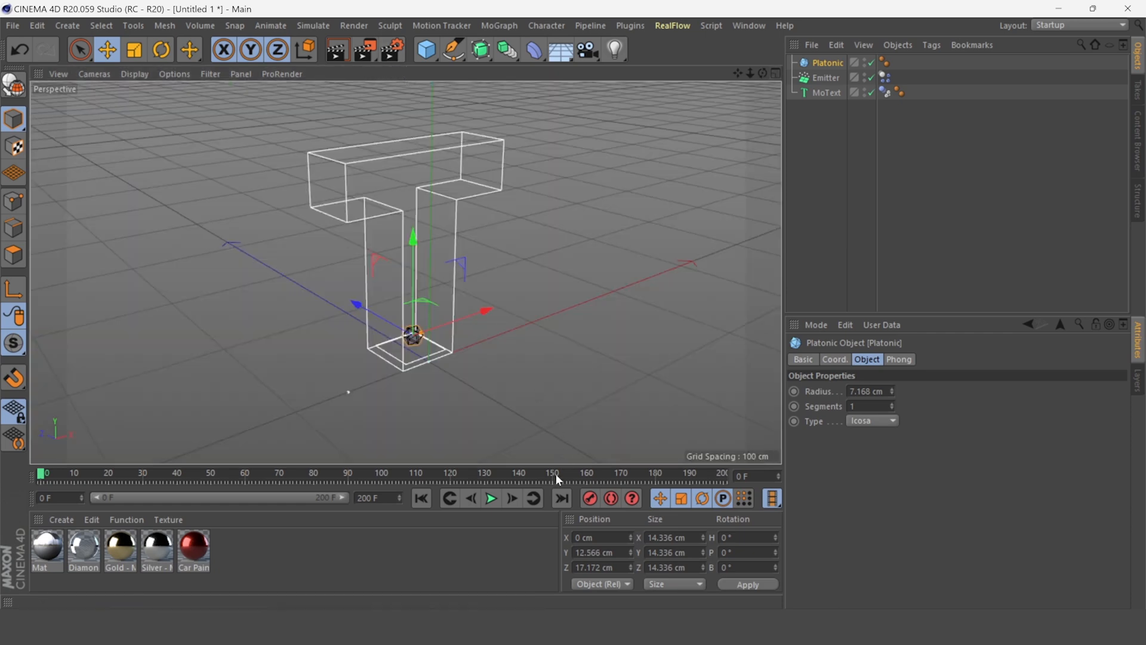
# Play the animation briefly to check how the emitter behaves with its dynamics tag, and return to the first frame
pyautogui.click(491, 498)
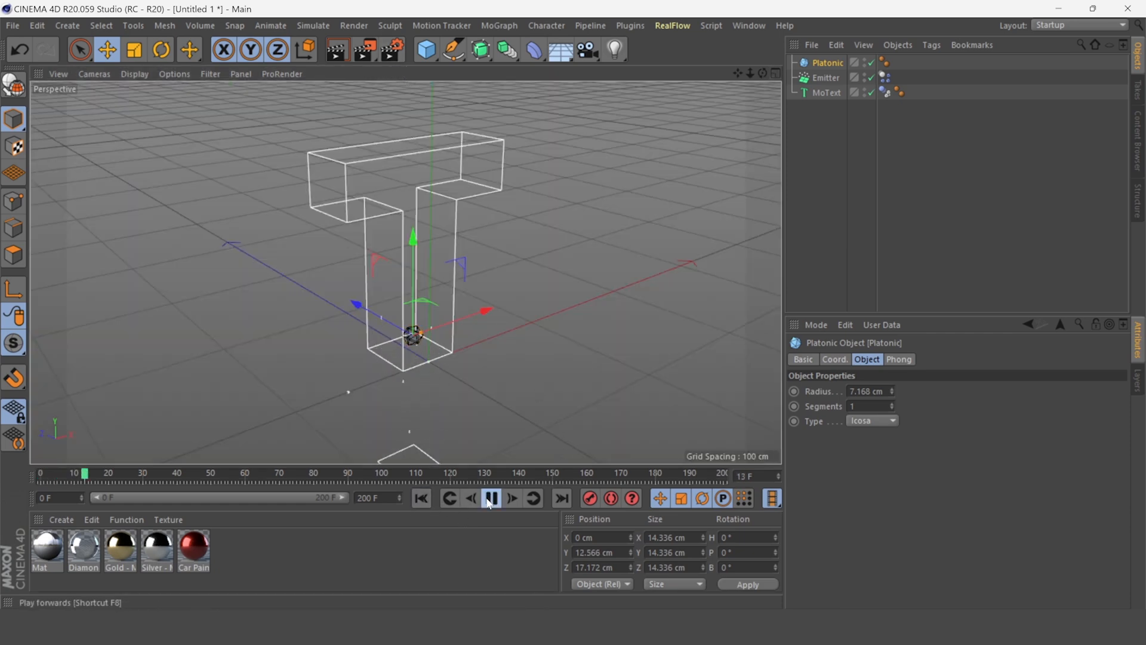
pyautogui.click(490, 498)
pyautogui.click(421, 498)
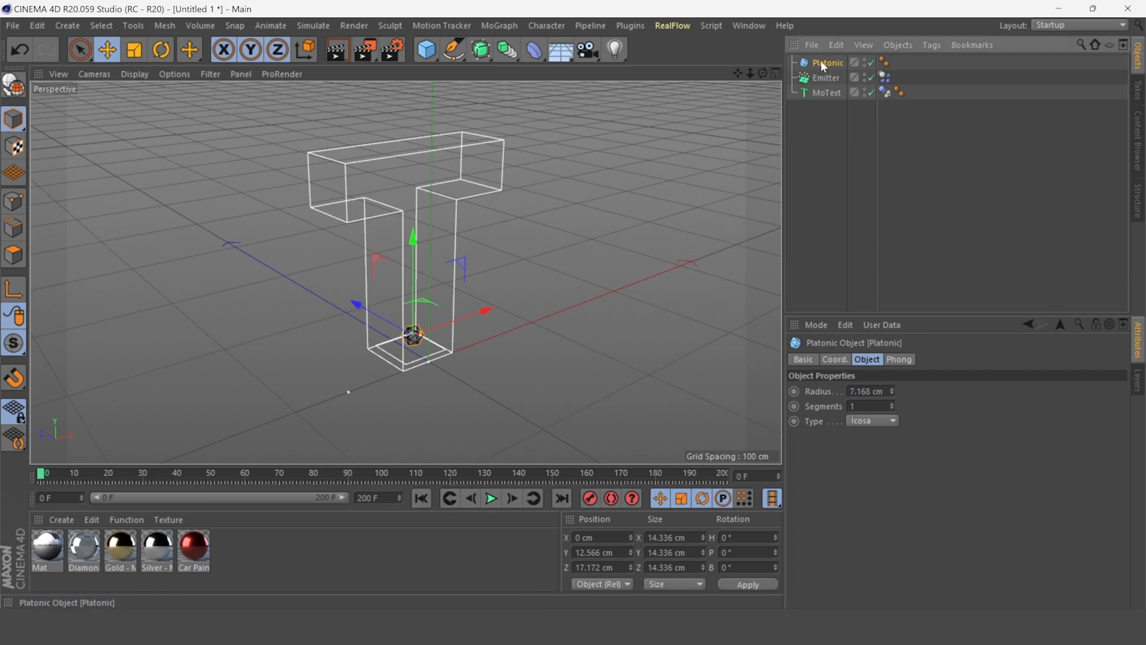
# Make the Platonic a child of the Emitter, then play the animation and rewind it
pyautogui.moveTo(823, 65); pyautogui.dragTo(821, 76)
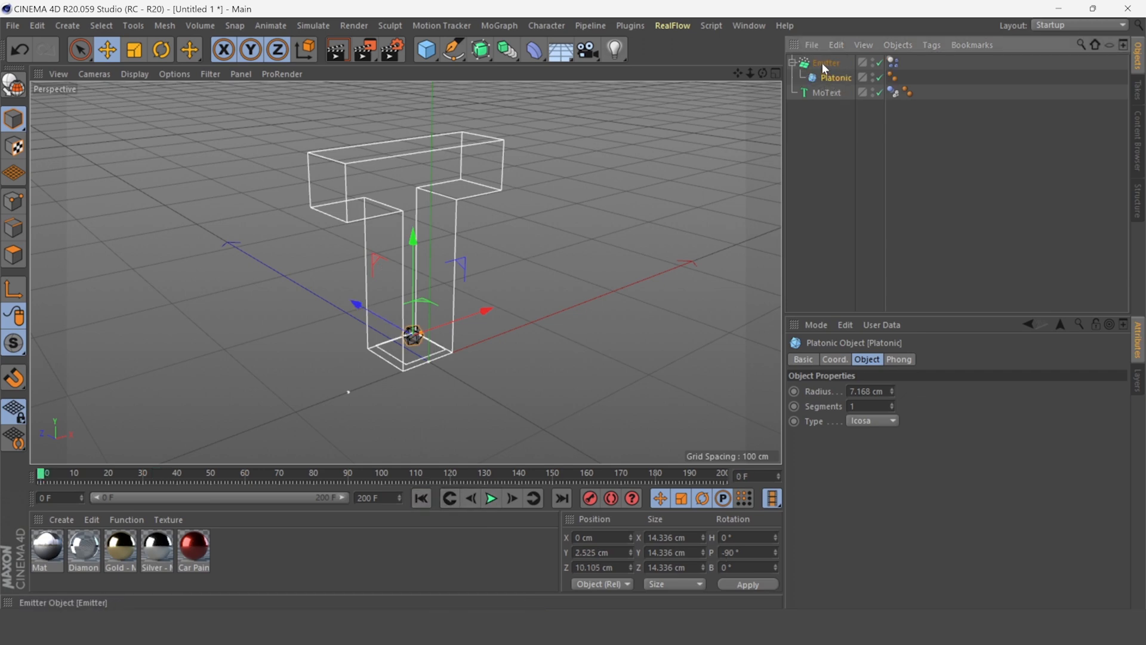
pyautogui.click(492, 499)
pyautogui.click(491, 498)
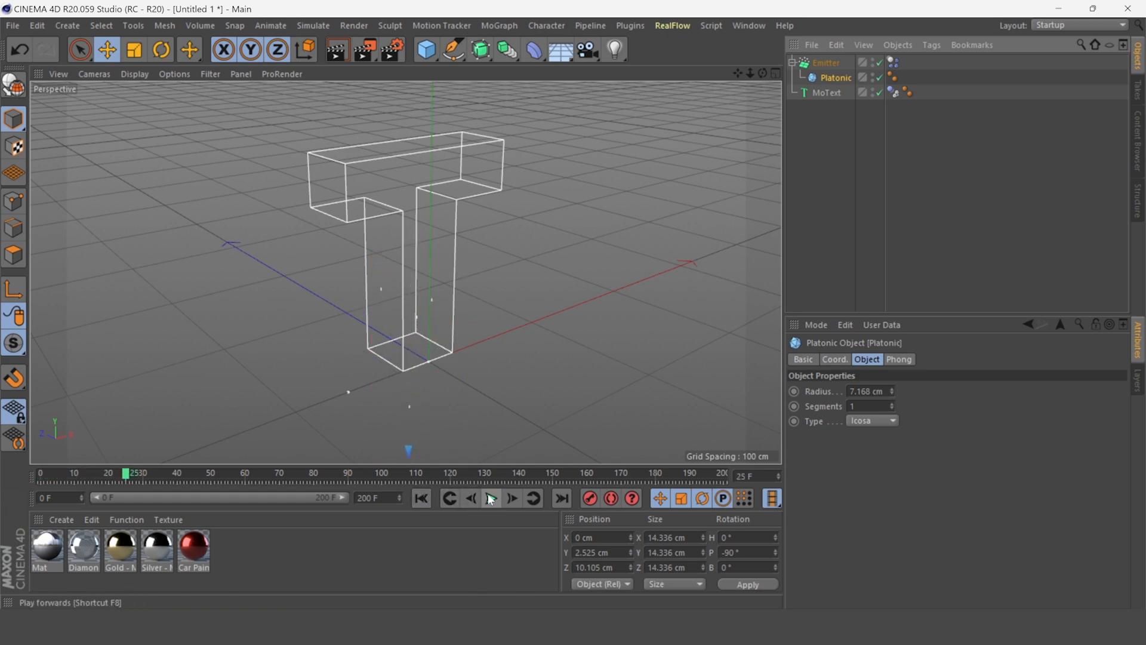
pyautogui.click(425, 499)
# Enable Show Objects in the Emitter's particle settings, then test the animation and return to the first frame
pyautogui.click(826, 62)
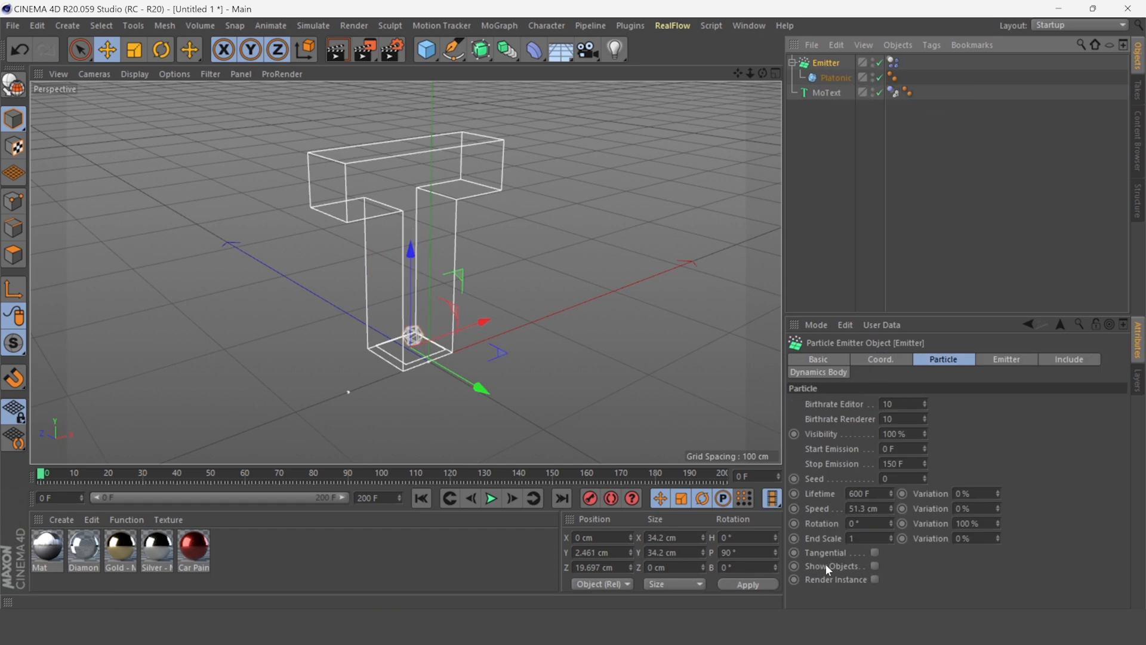
pyautogui.click(875, 566)
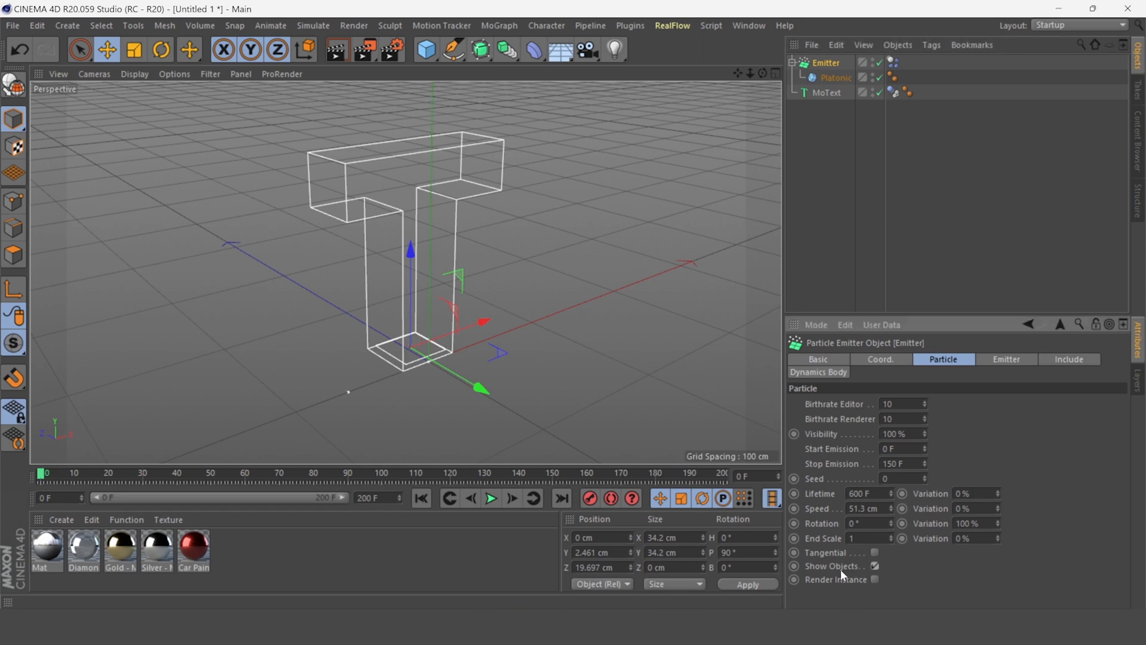
pyautogui.click(492, 498)
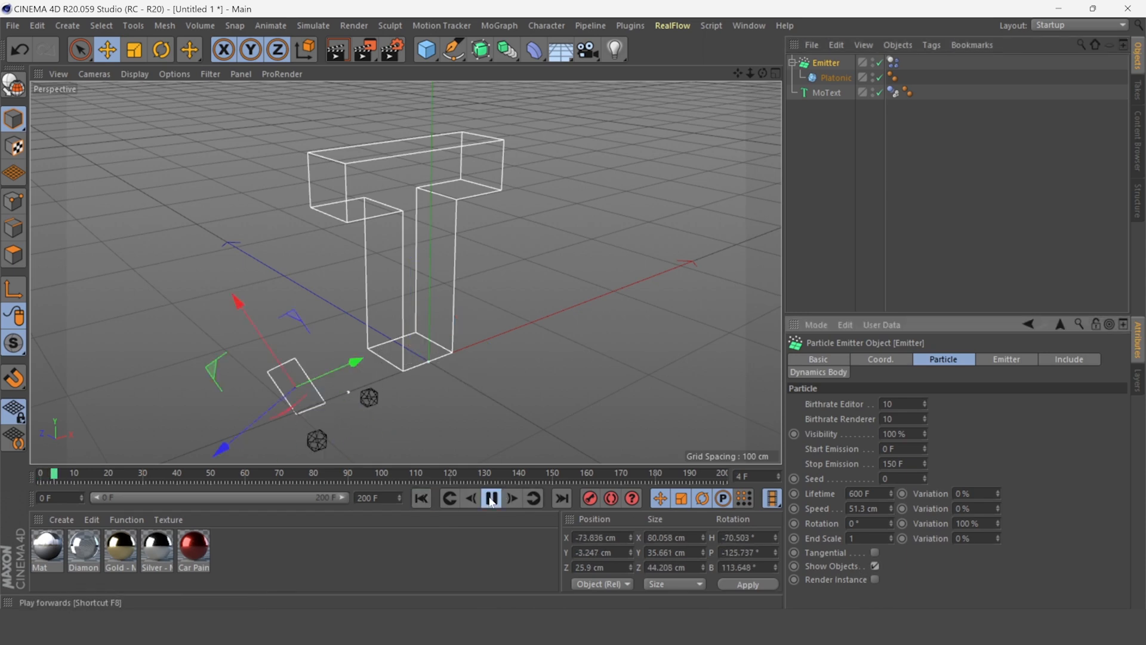
pyautogui.click(492, 499)
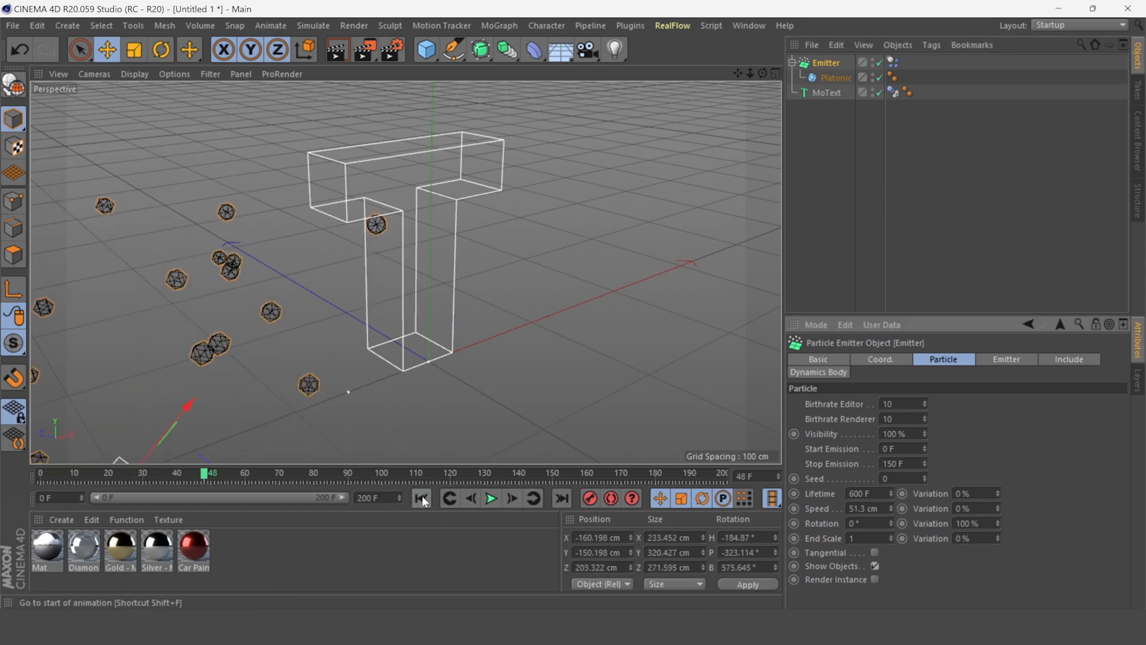
pyautogui.click(422, 497)
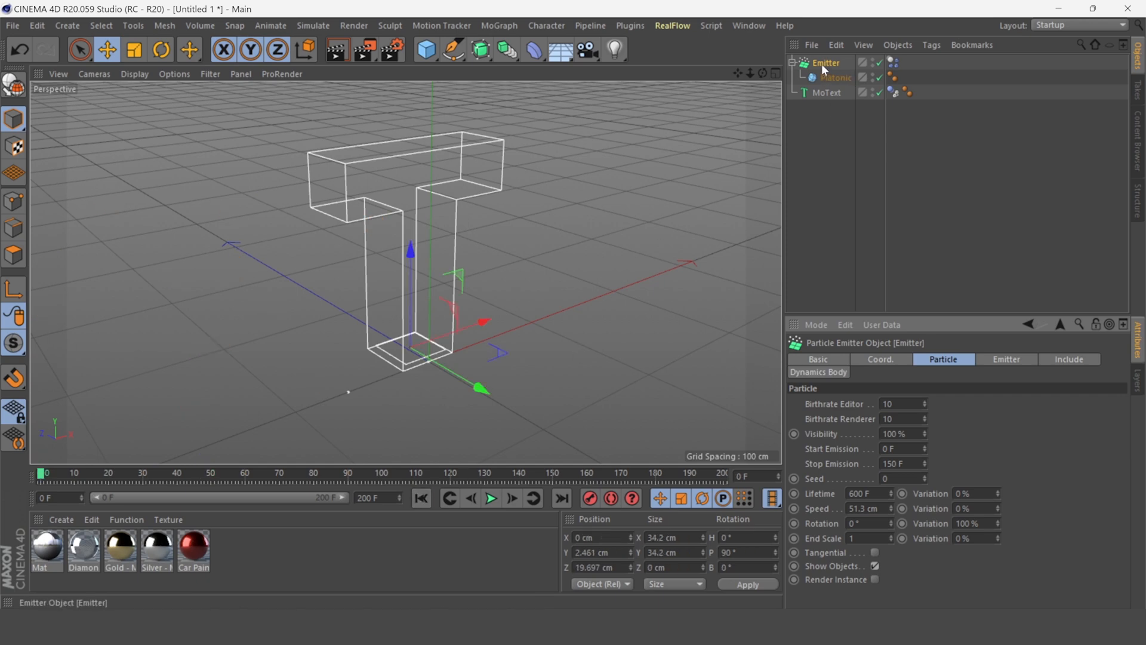
# Set Individual Elements to All in the collision settings of the Emitter's Dynamics Body tag, then play and rewind the animation
pyautogui.click(894, 63)
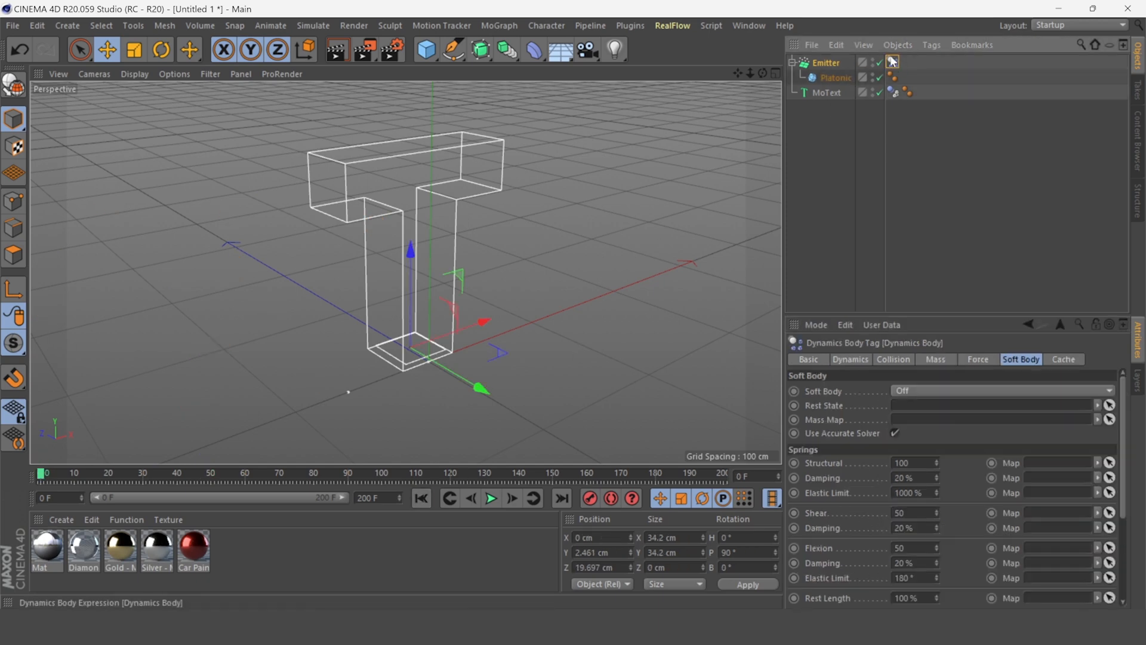
pyautogui.click(893, 359)
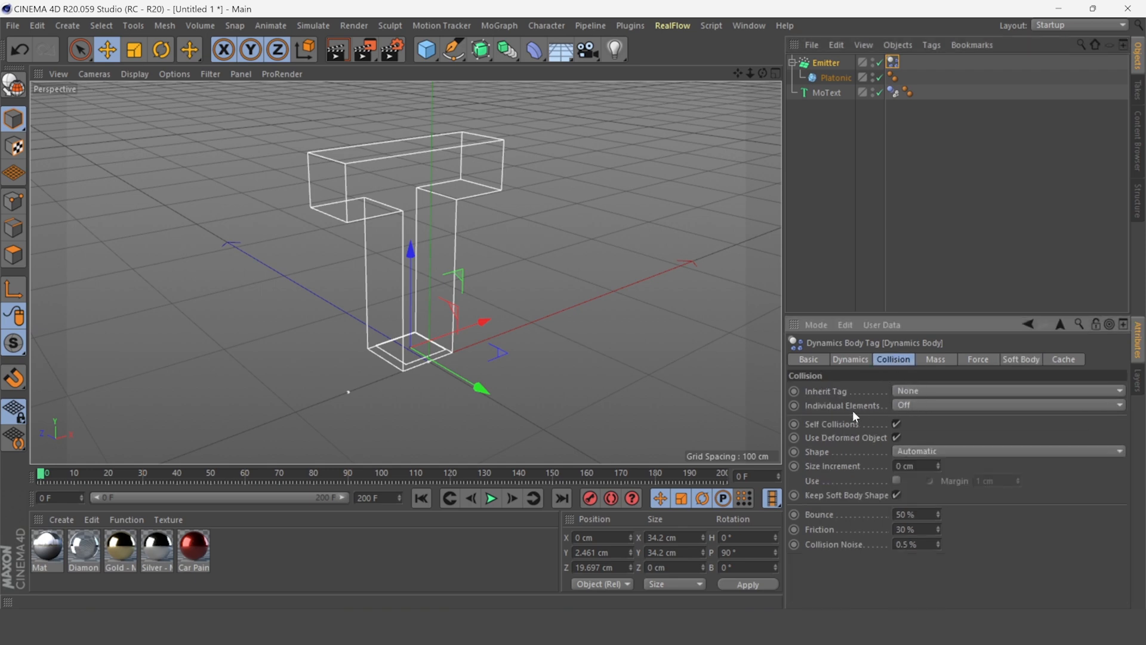
pyautogui.click(928, 404)
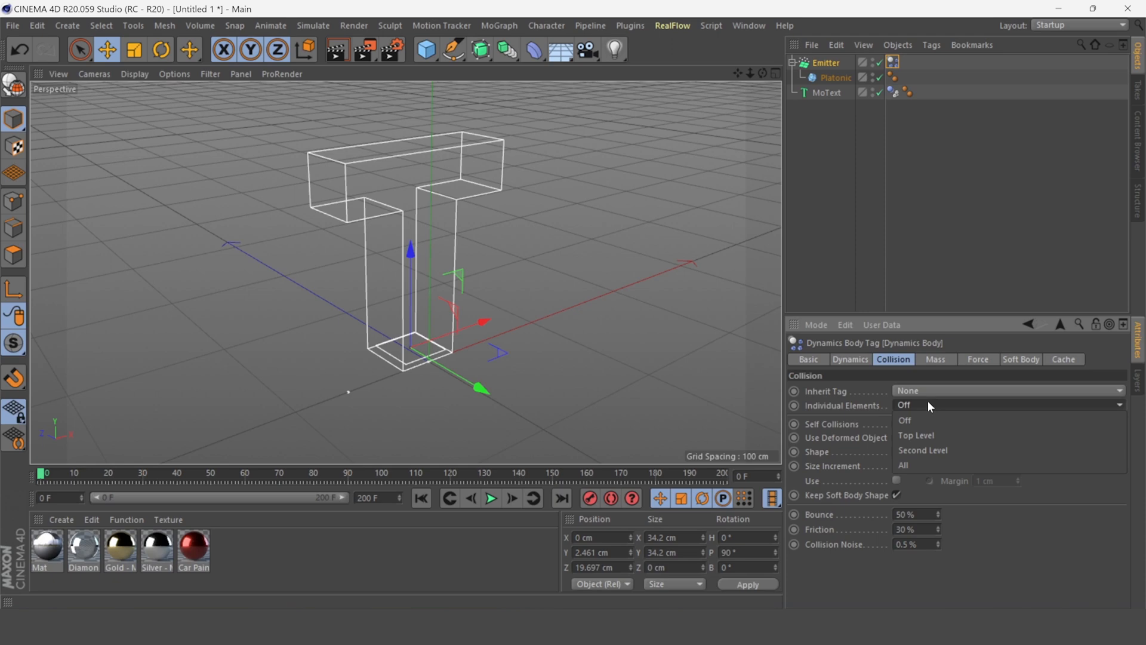
pyautogui.click(916, 466)
pyautogui.click(491, 499)
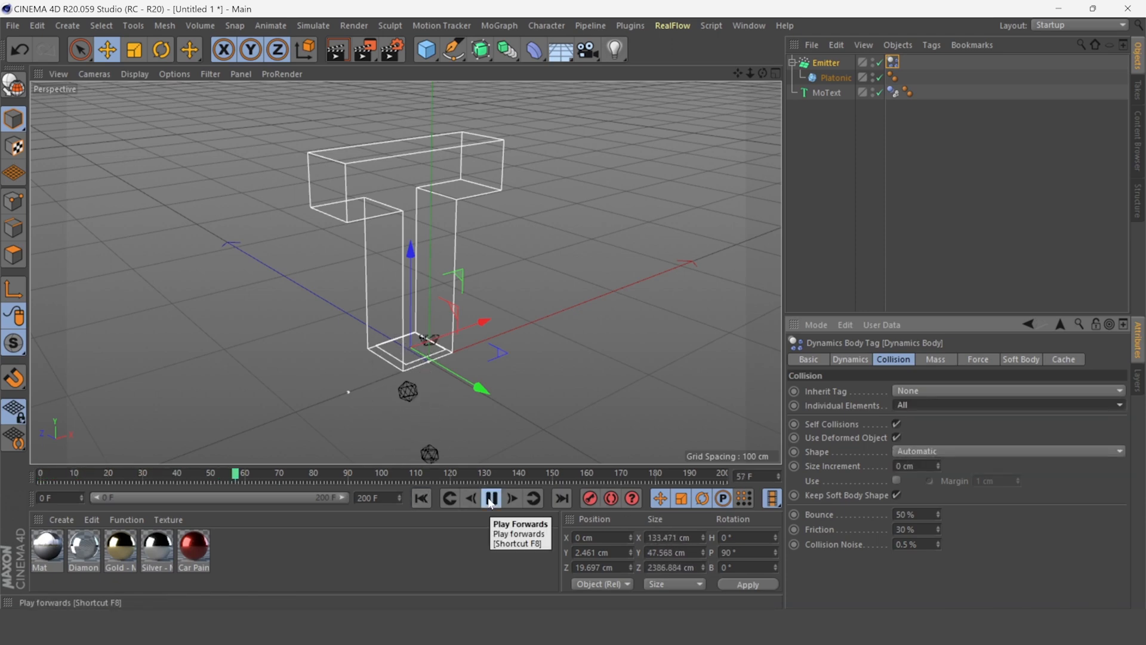
pyautogui.click(490, 499)
pyautogui.click(421, 498)
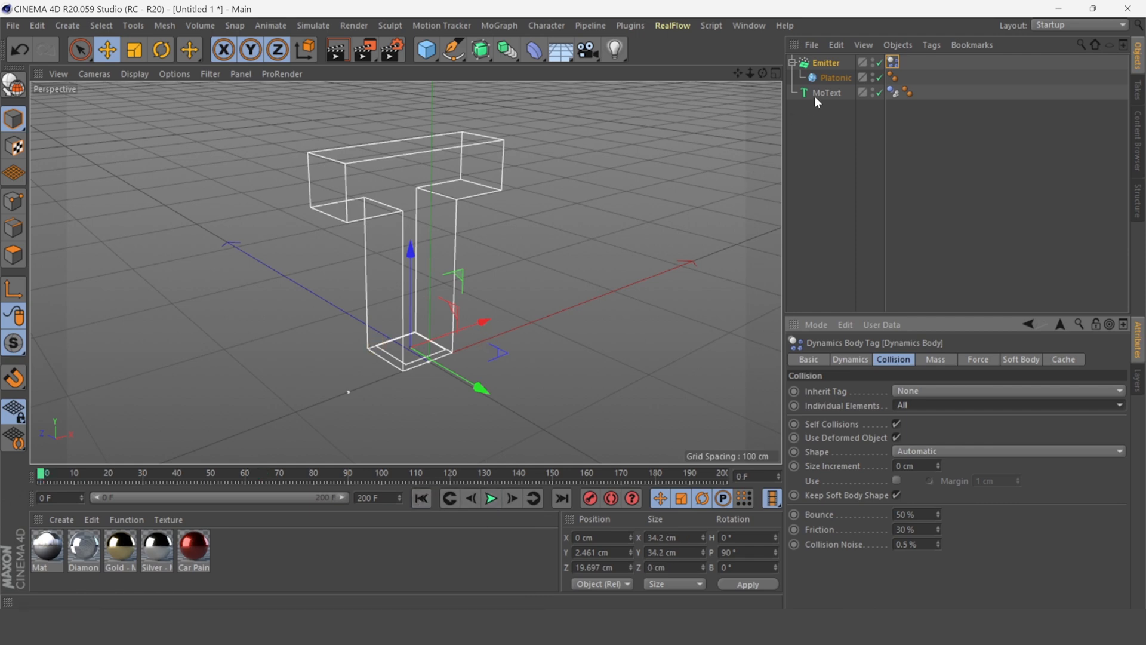
# Set Soft Body to Made of Polygons/Lines in the MoText's Dynamics Body tag
pyautogui.click(816, 93)
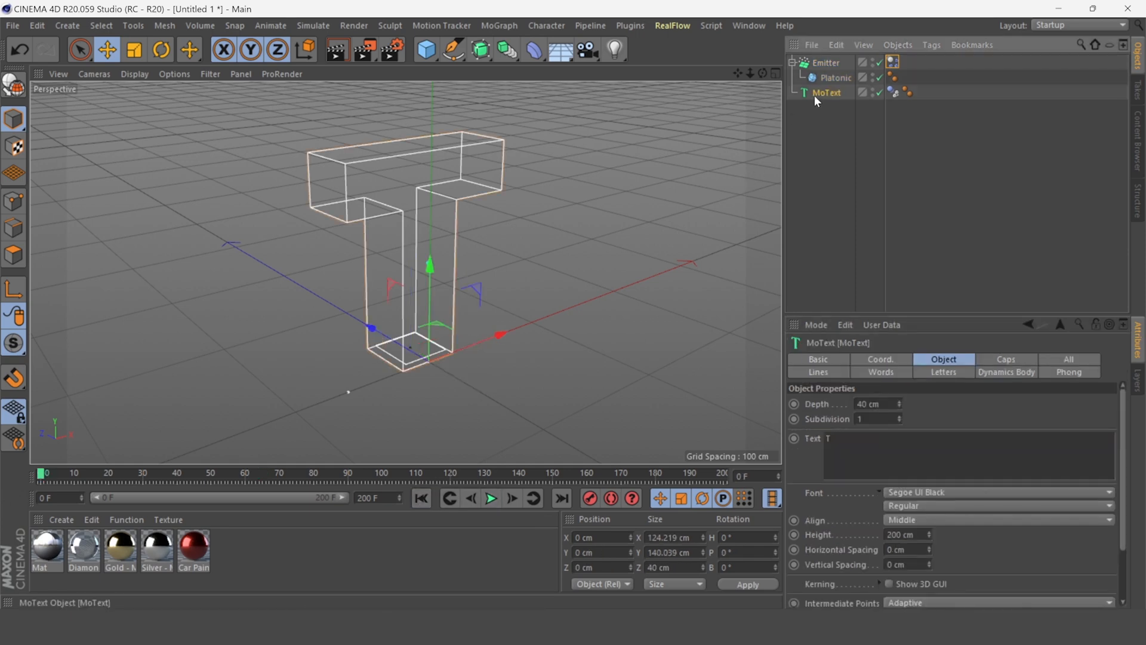
pyautogui.click(897, 90)
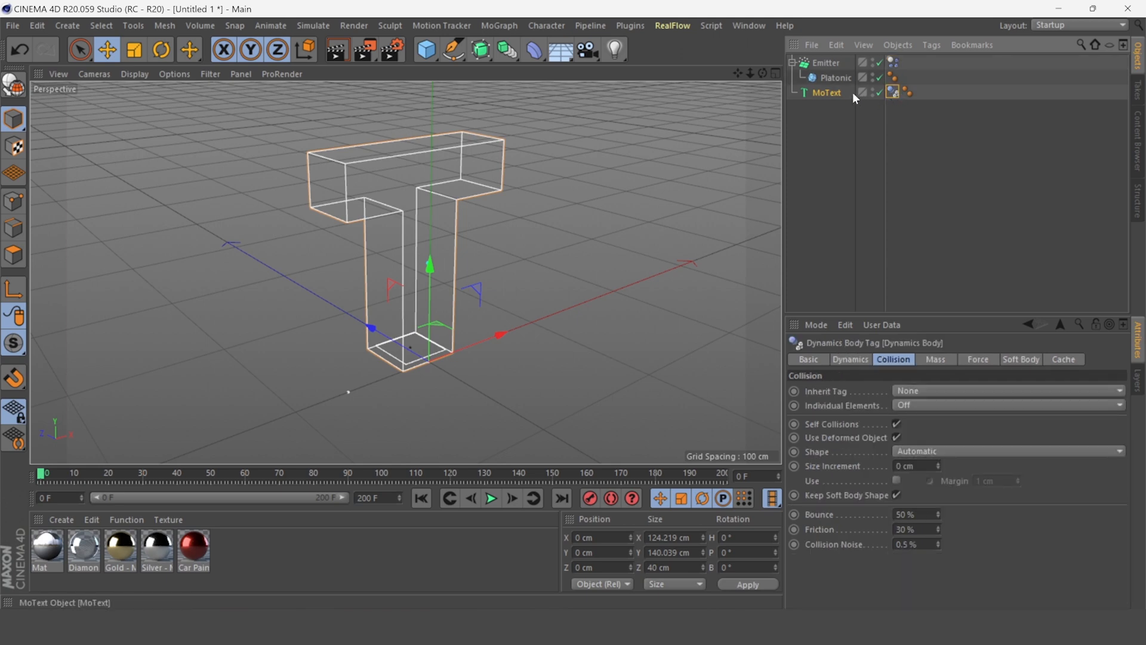
pyautogui.click(1031, 360)
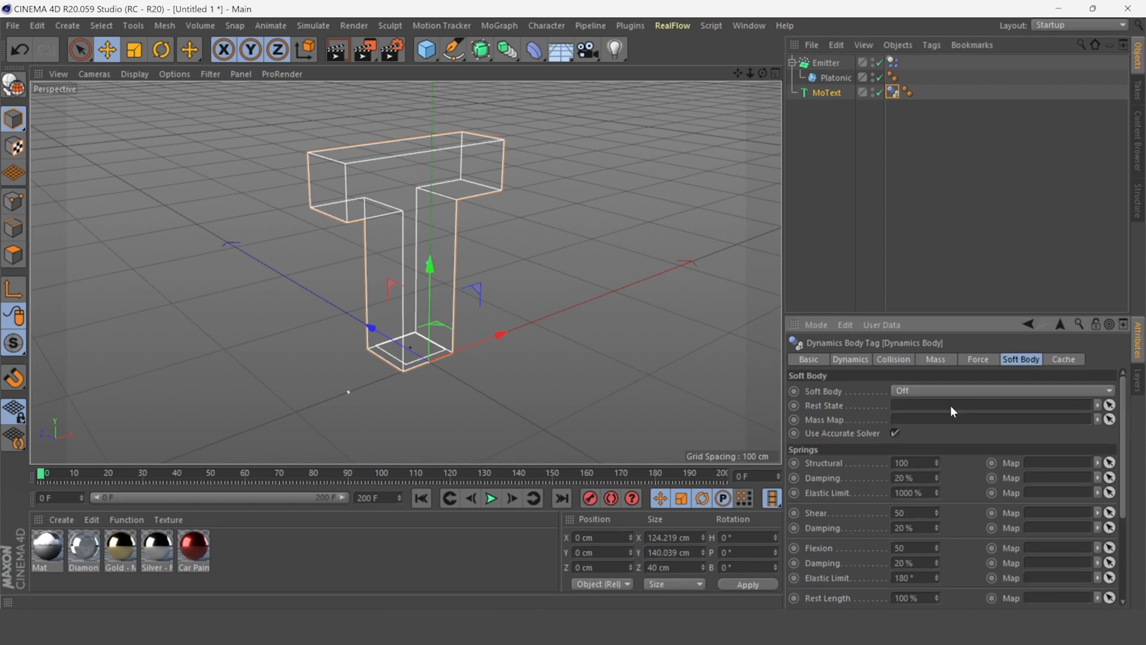
pyautogui.click(959, 392)
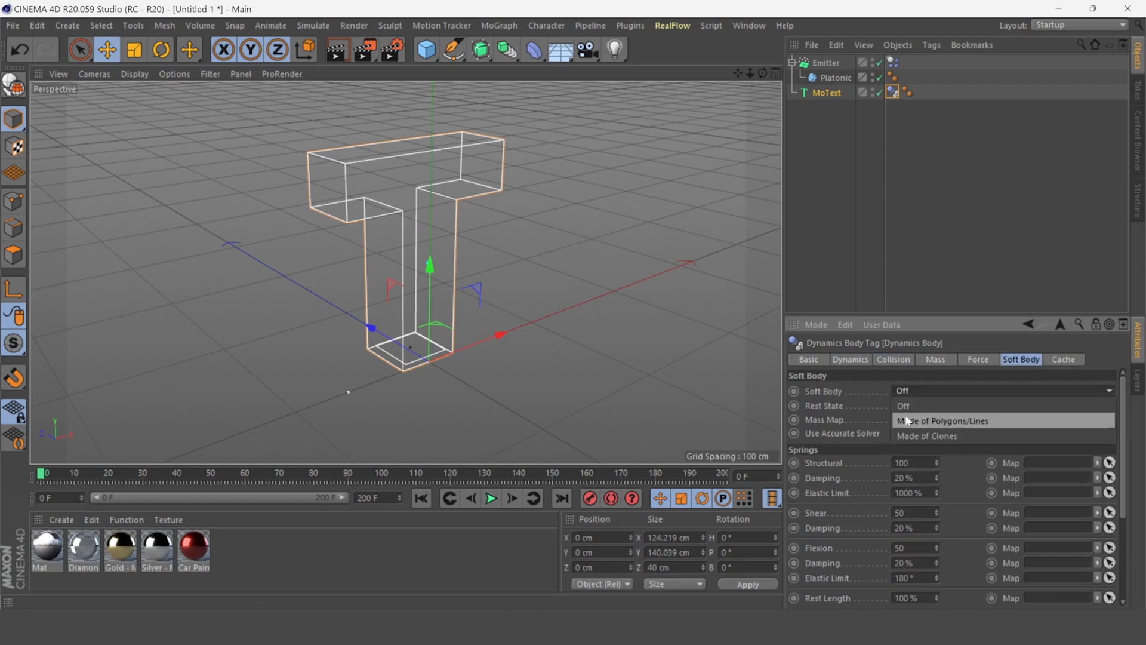
pyautogui.click(955, 421)
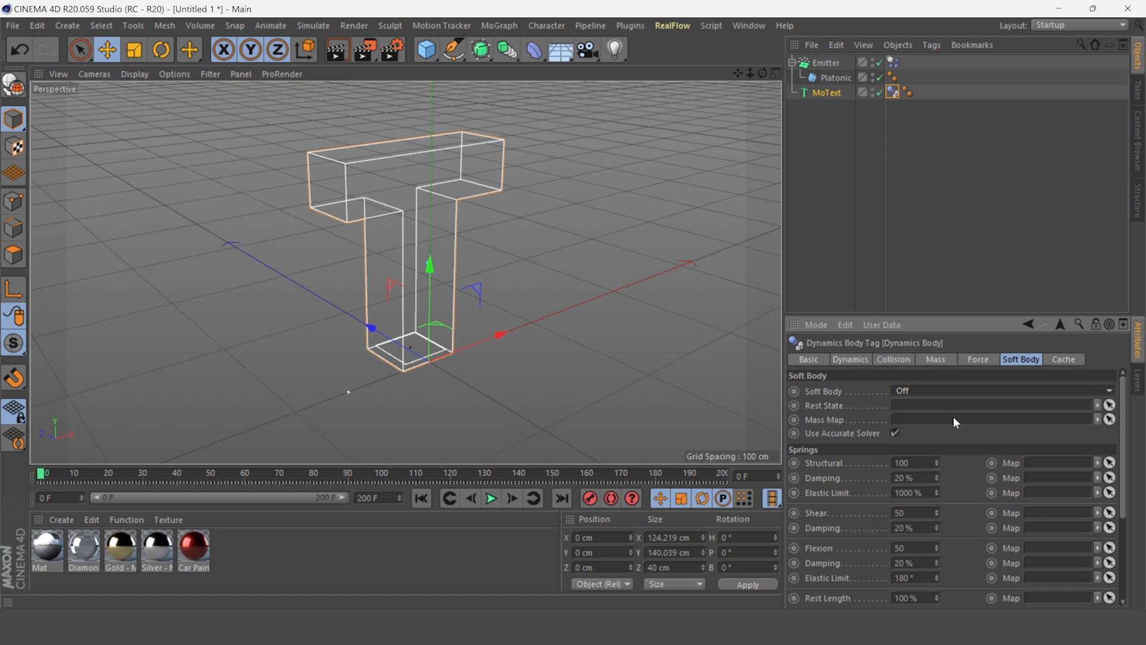
# Play the simulation, inspect how the Platonic particles fill the T from a lower front angle, and replay it from the first frame
pyautogui.click(489, 498)
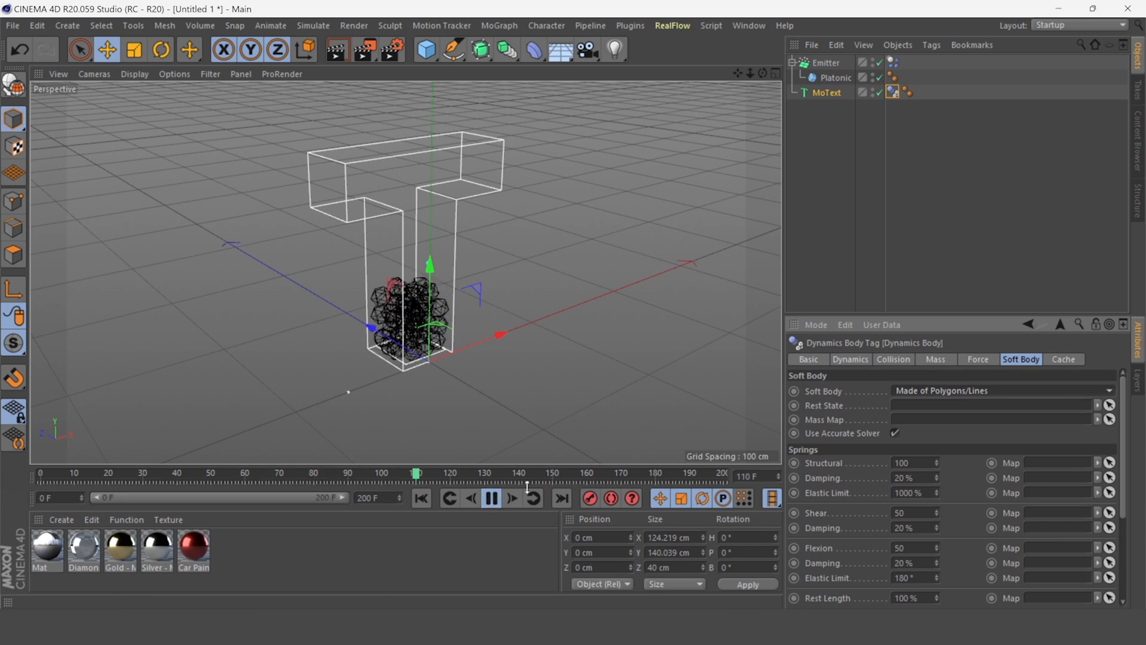
pyautogui.click(490, 500)
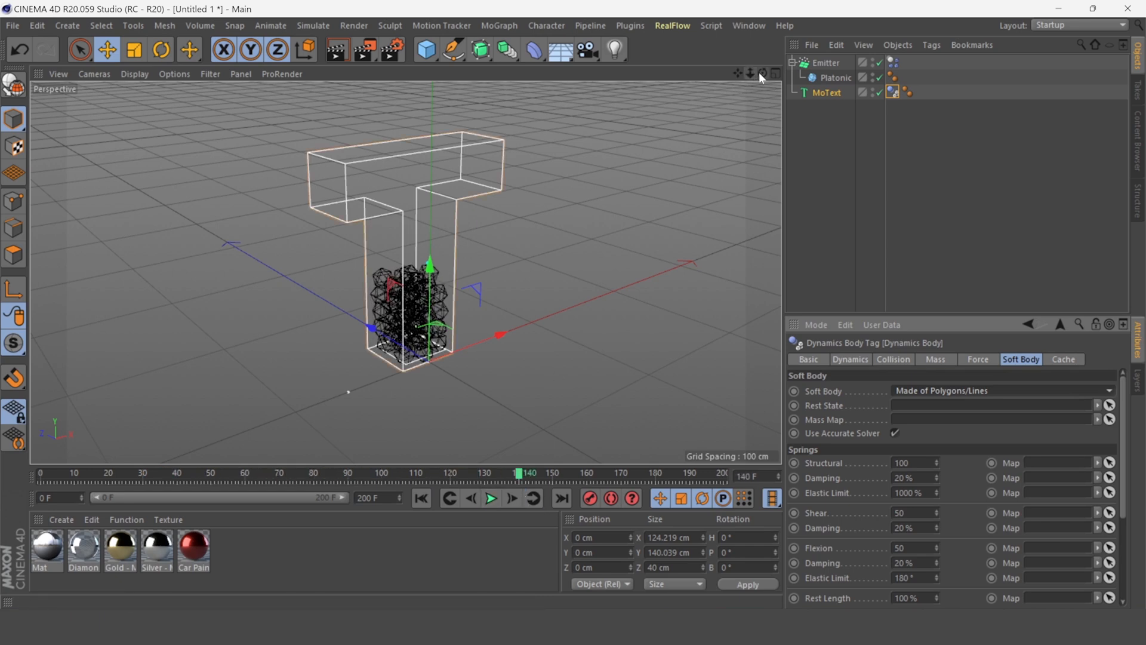
pyautogui.moveTo(759, 73); pyautogui.dragTo(751, 94)
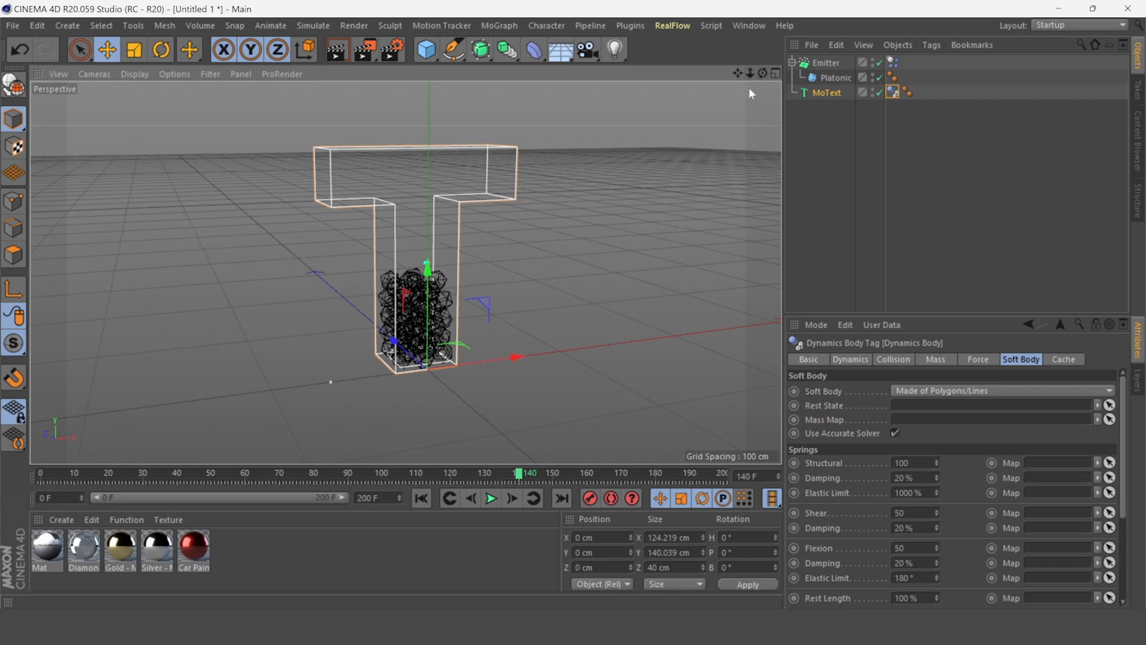
pyautogui.click(431, 499)
pyautogui.click(492, 500)
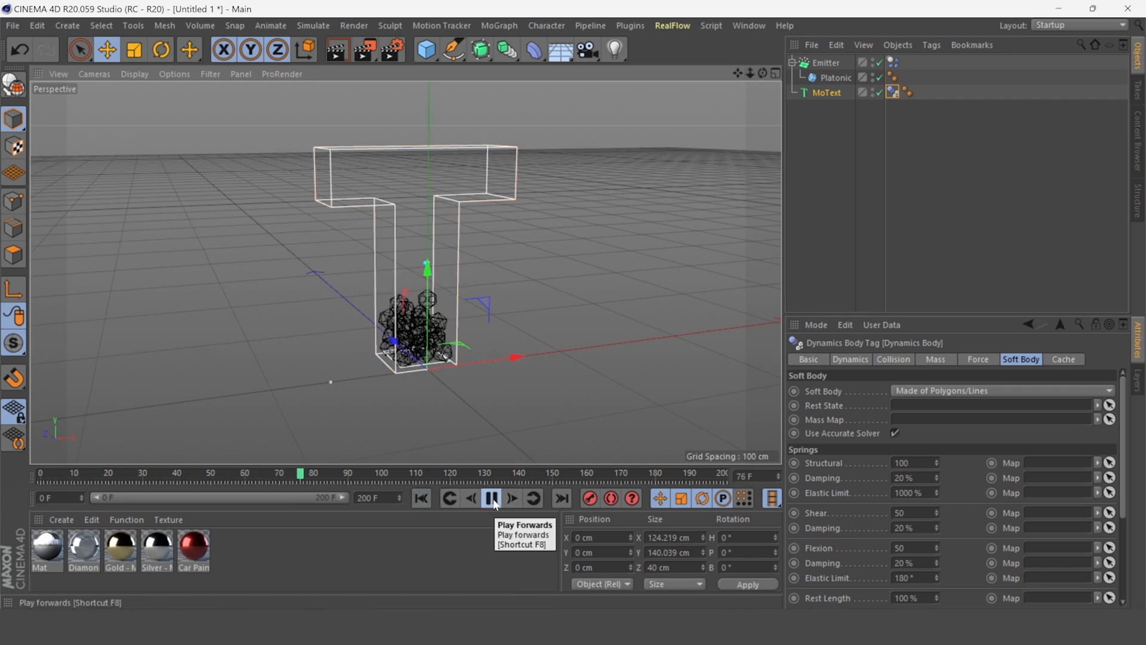
# Stop the playback and switch the perspective view's display to Gouraud Shading
pyautogui.click(493, 499)
pyautogui.click(132, 74)
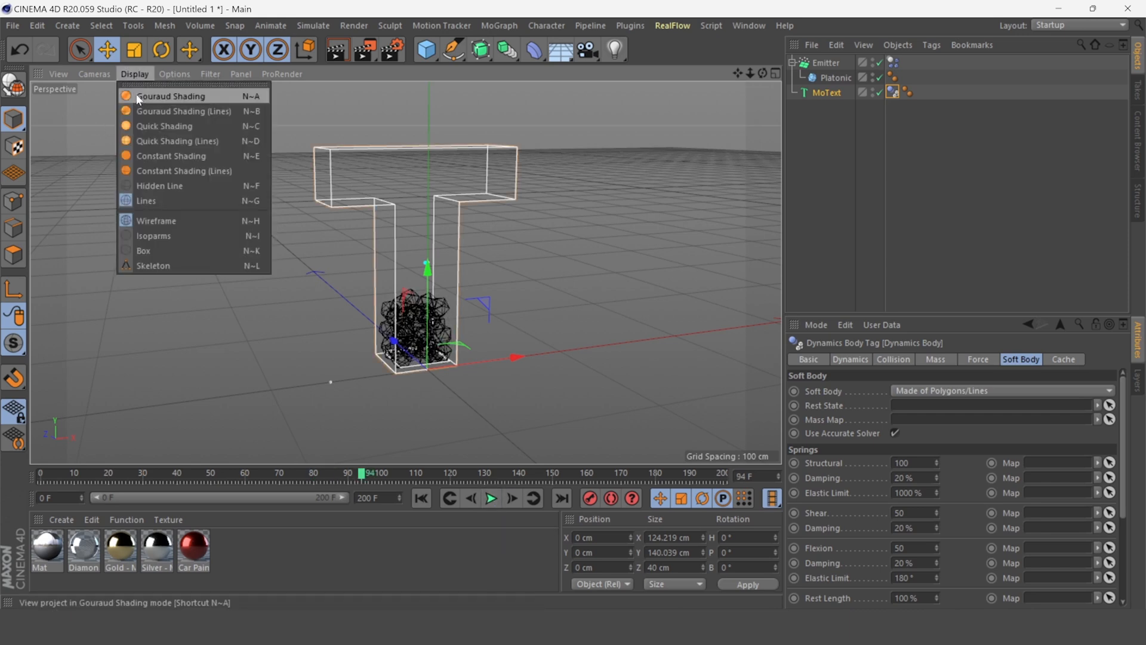
pyautogui.click(179, 95)
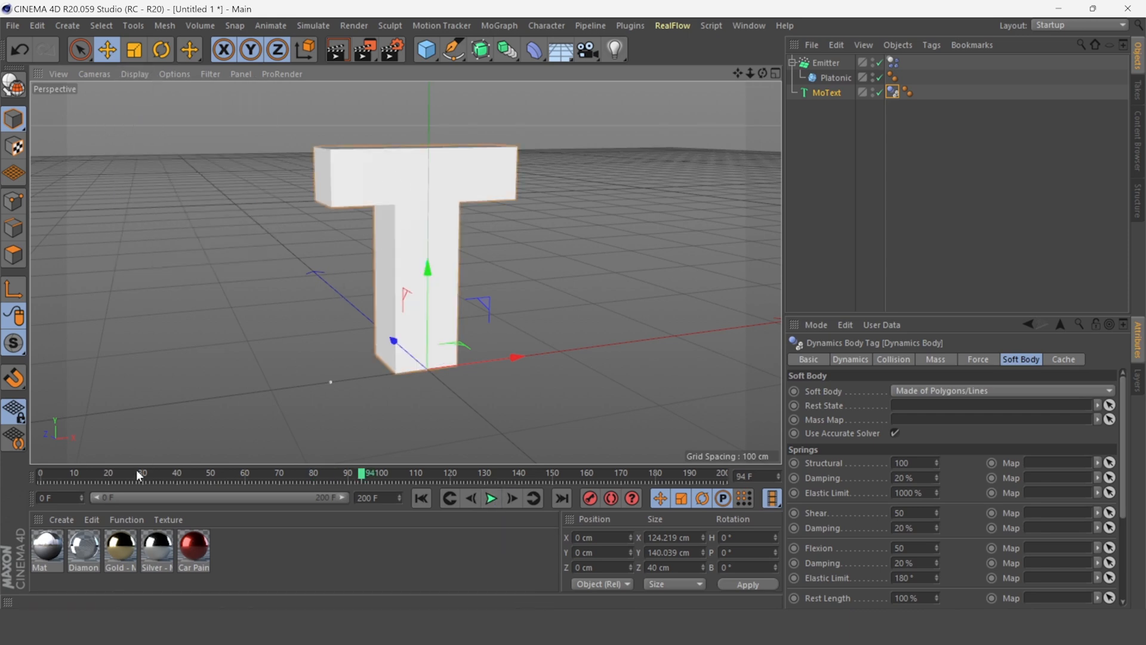
# Apply the Diamond material to the MoText, then replay the animation from the first frame and stop it
pyautogui.moveTo(84, 543); pyautogui.dragTo(532, 236)
pyautogui.moveTo(845, 87); pyautogui.dragTo(839, 88)
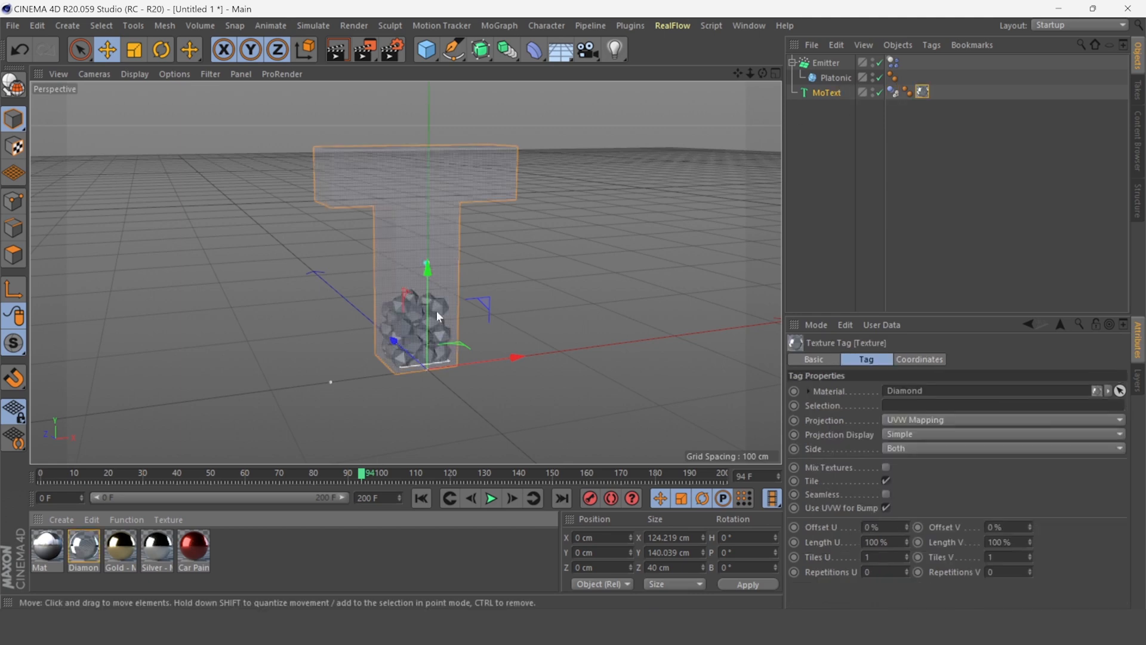
pyautogui.click(421, 498)
pyautogui.click(490, 499)
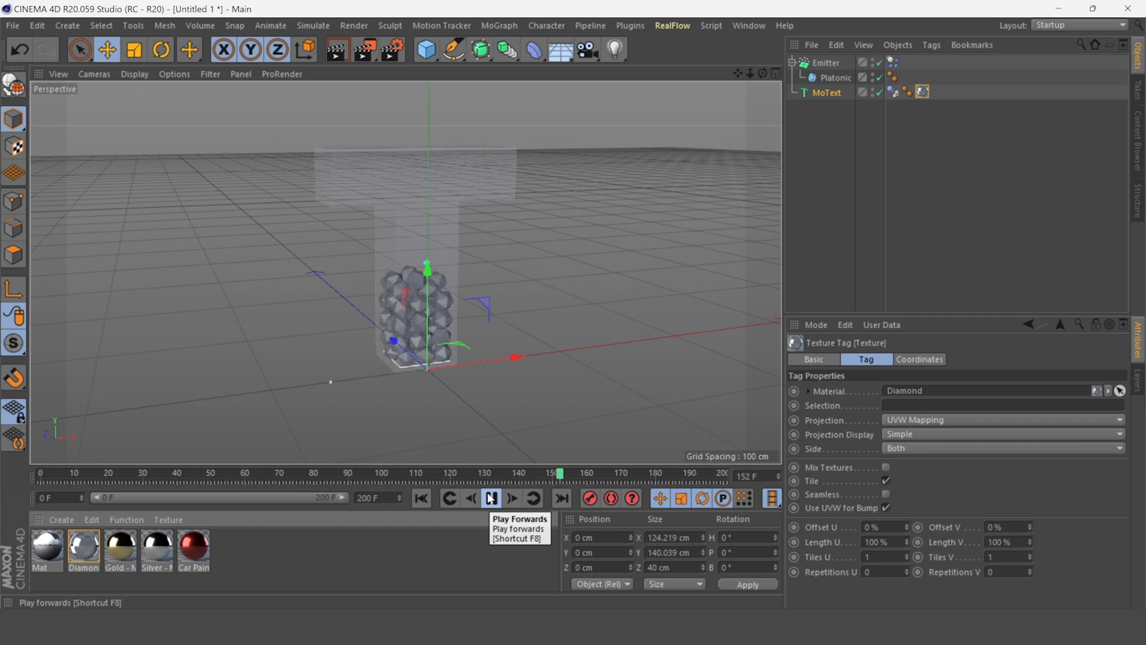
pyautogui.click(491, 498)
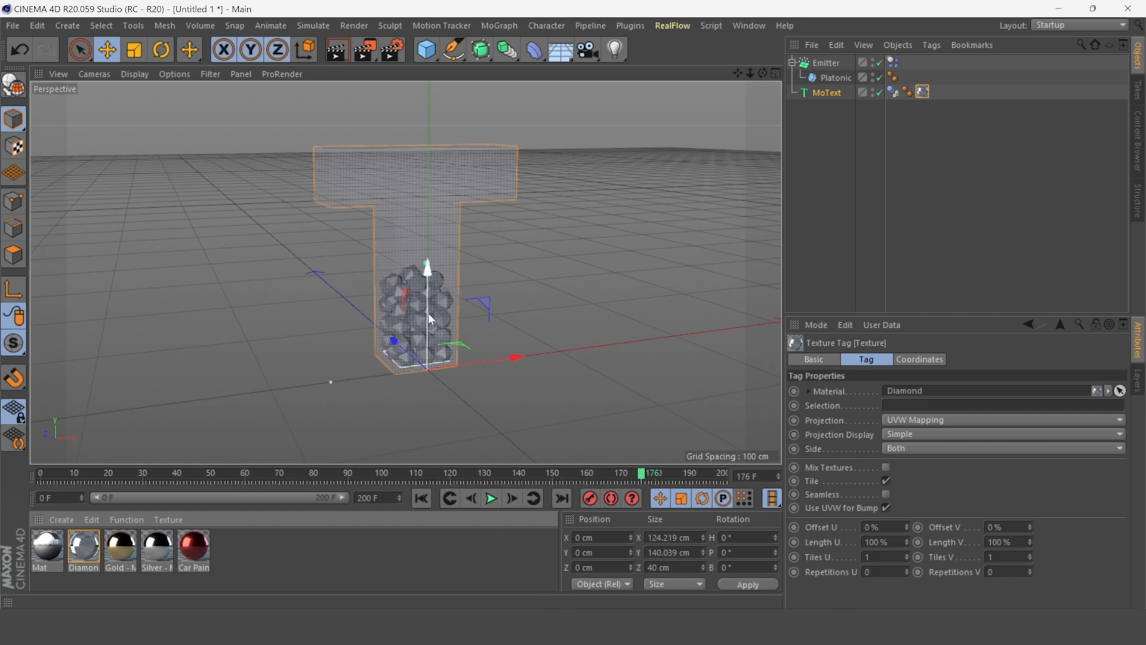
# Add a Cube, scale it down uniformly to about 17 cm, and enable its Fillet
pyautogui.moveTo(426, 49); pyautogui.dragTo(535, 70)
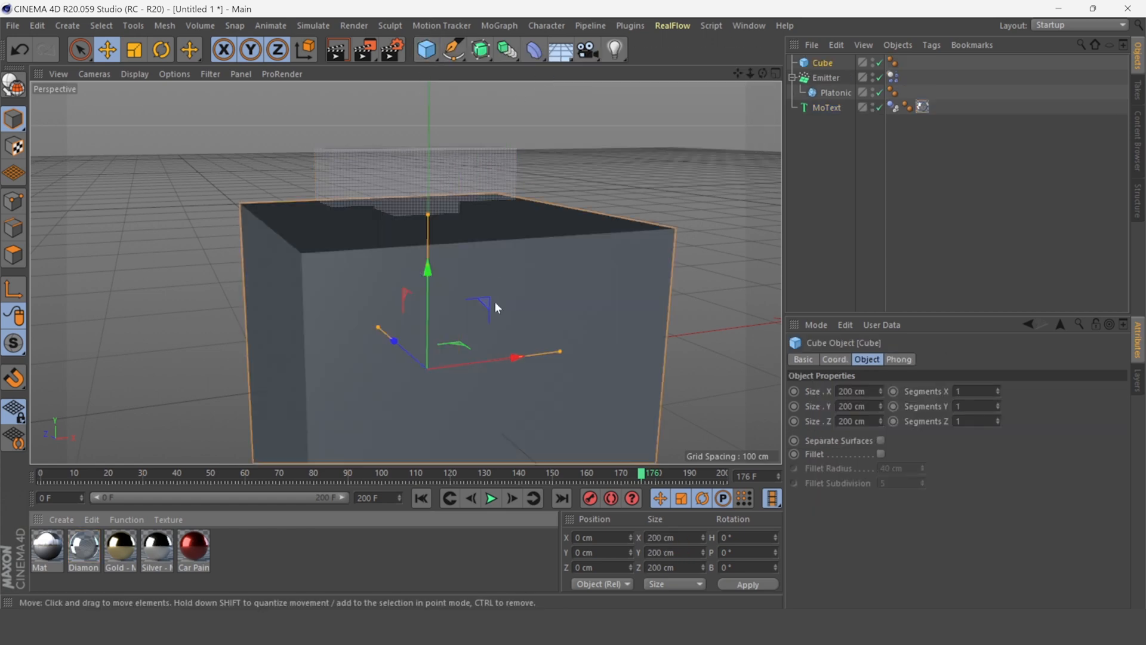
pyautogui.click(134, 50)
pyautogui.moveTo(547, 274); pyautogui.dragTo(269, 469)
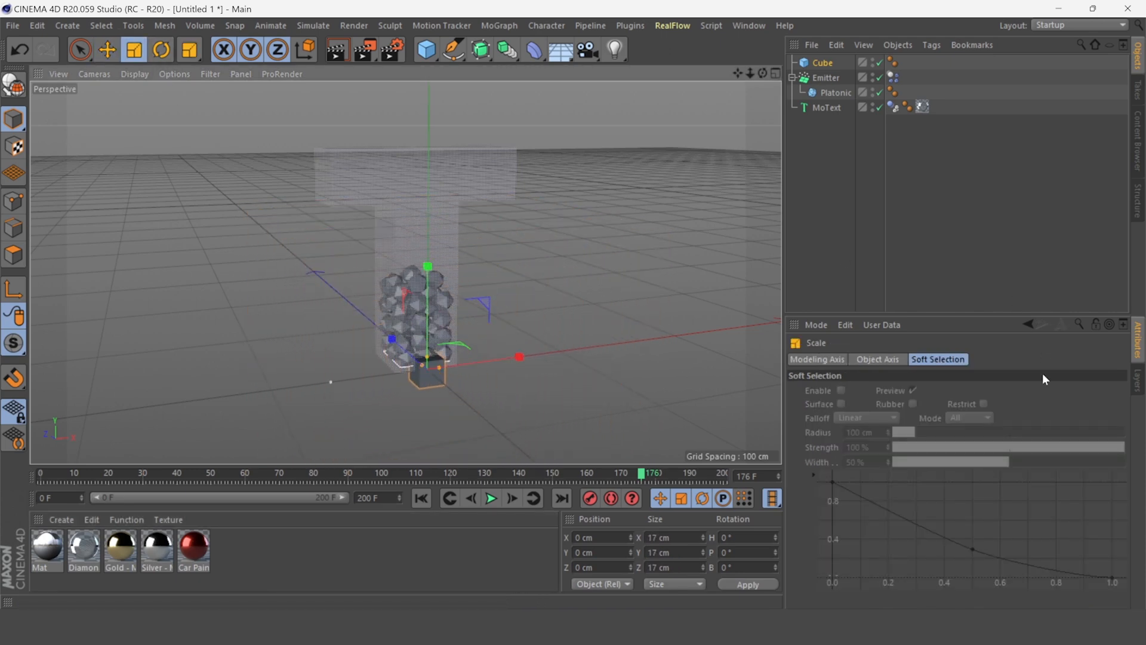
pyautogui.click(825, 64)
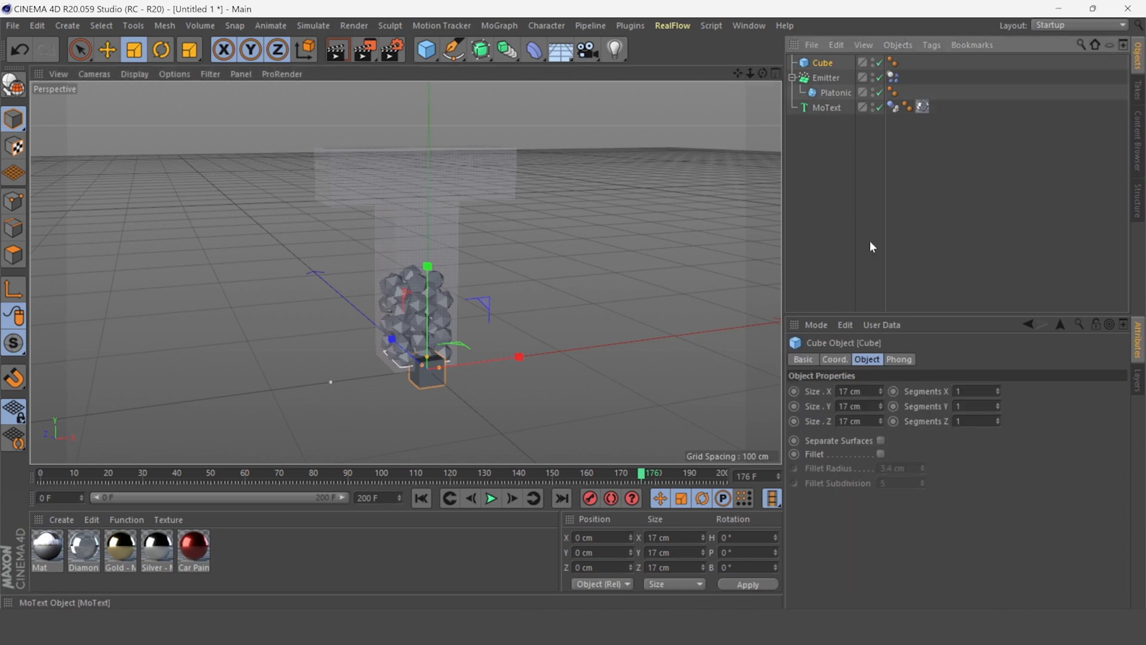
pyautogui.click(881, 455)
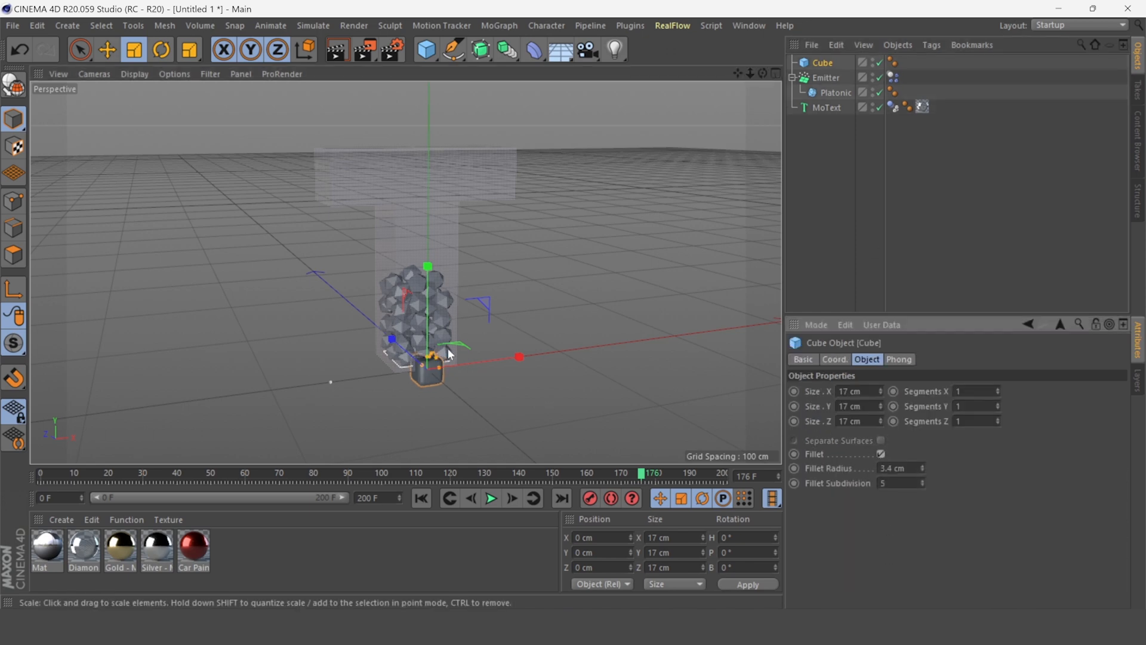
# Move the Cube inside the lower stem of the T, to about X 0.2, Y 15.1, Z 20.6 cm
pyautogui.click(108, 51)
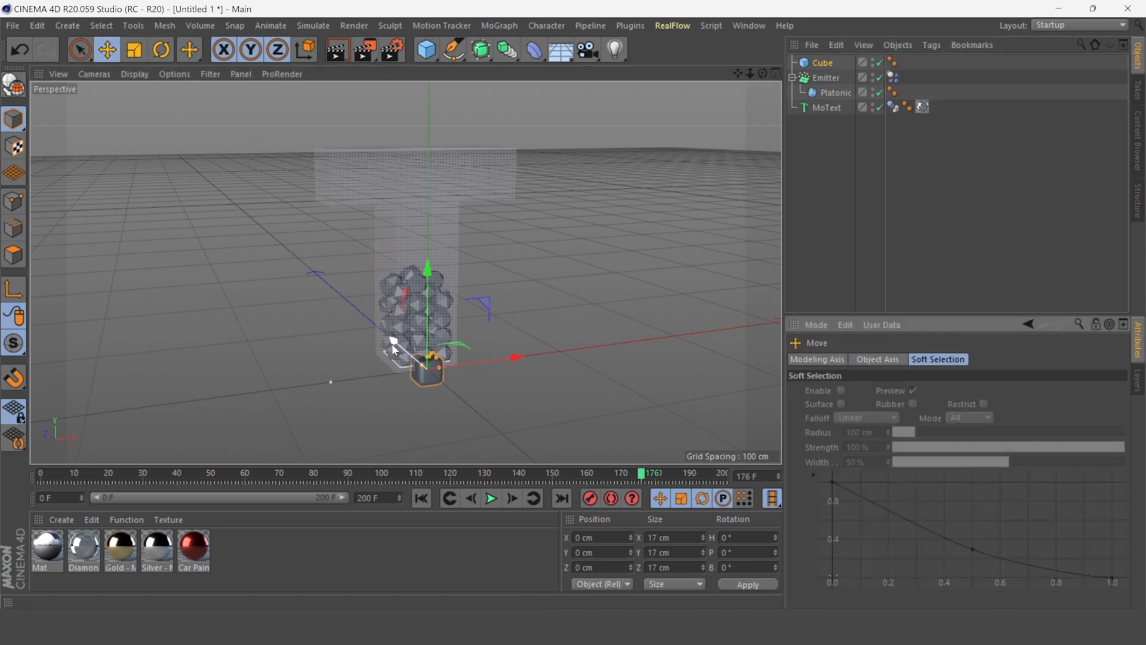
pyautogui.moveTo(392, 339); pyautogui.dragTo(366, 326)
pyautogui.moveTo(407, 251); pyautogui.dragTo(413, 225)
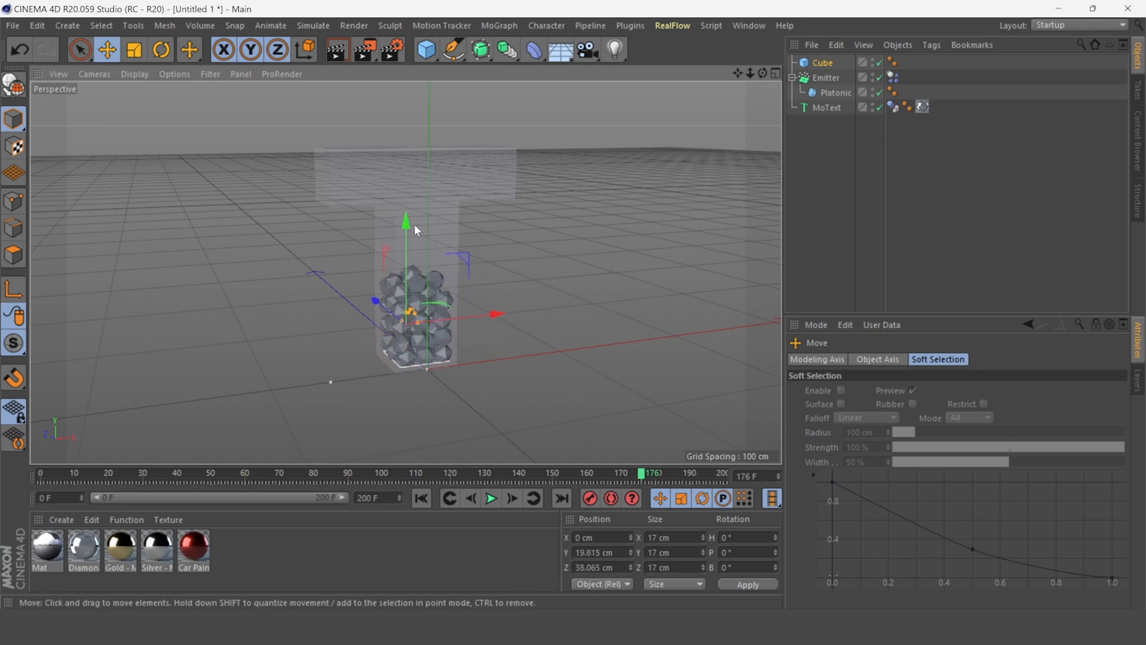
pyautogui.moveTo(497, 310); pyautogui.dragTo(507, 311)
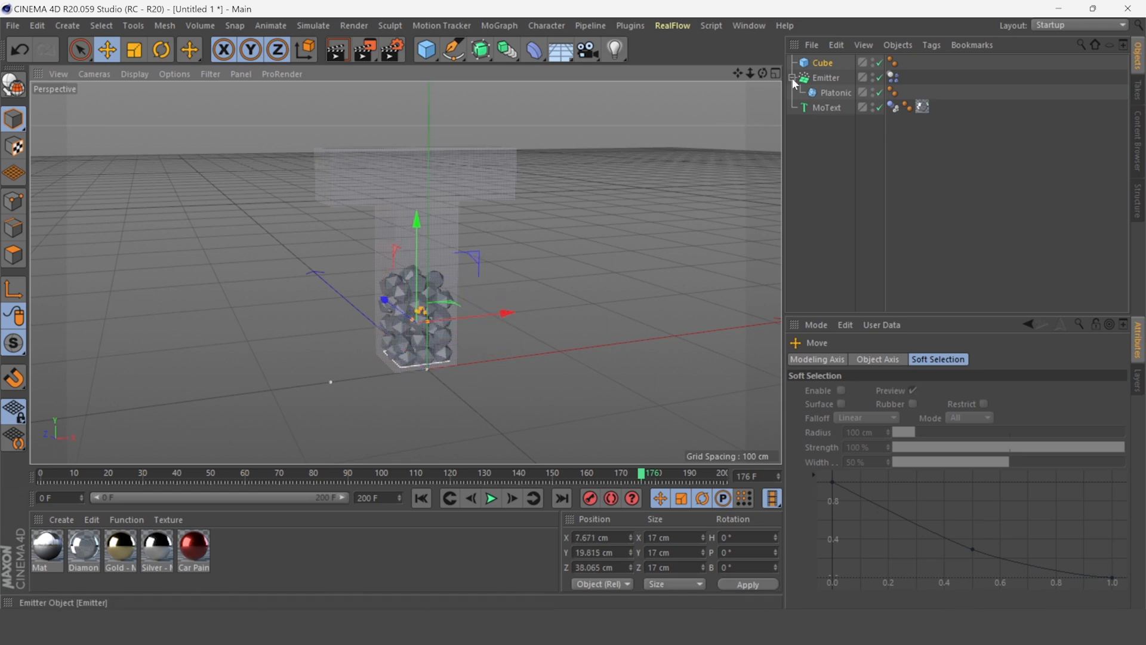
pyautogui.click(775, 73)
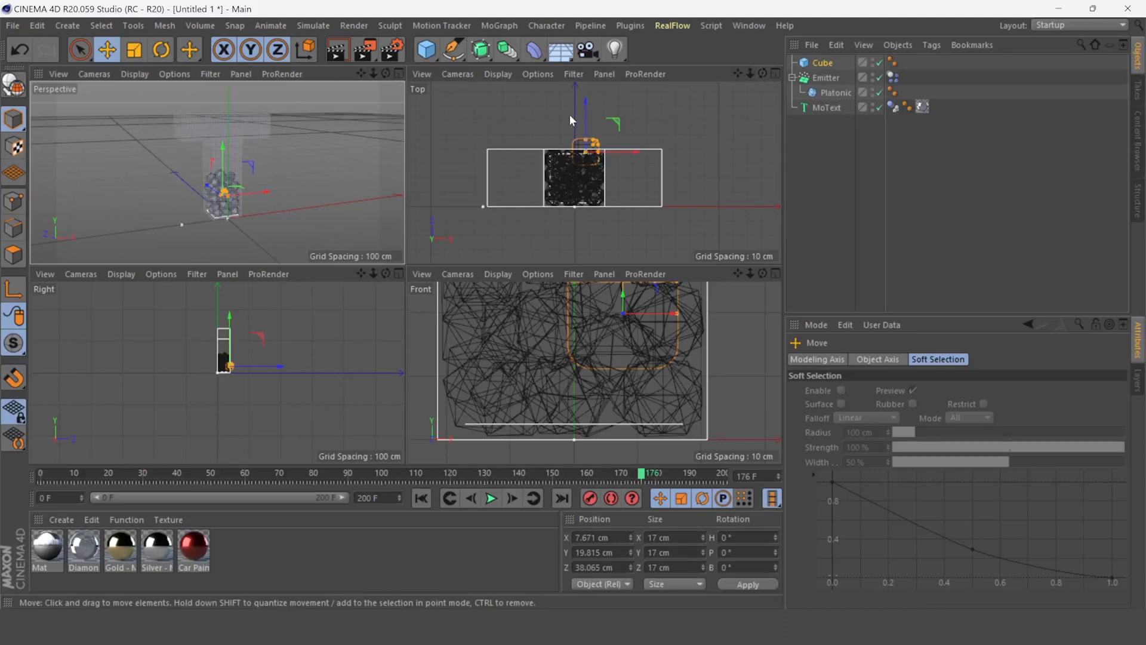
pyautogui.scroll(2, 583, 124)
pyautogui.moveTo(584, 123); pyautogui.dragTo(585, 162)
pyautogui.moveTo(631, 200); pyautogui.dragTo(612, 202)
pyautogui.moveTo(576, 299)
pyautogui.mouseDown()
pyautogui.moveTo(575, 327)
pyautogui.moveTo(573, 307)
pyautogui.mouseUp()
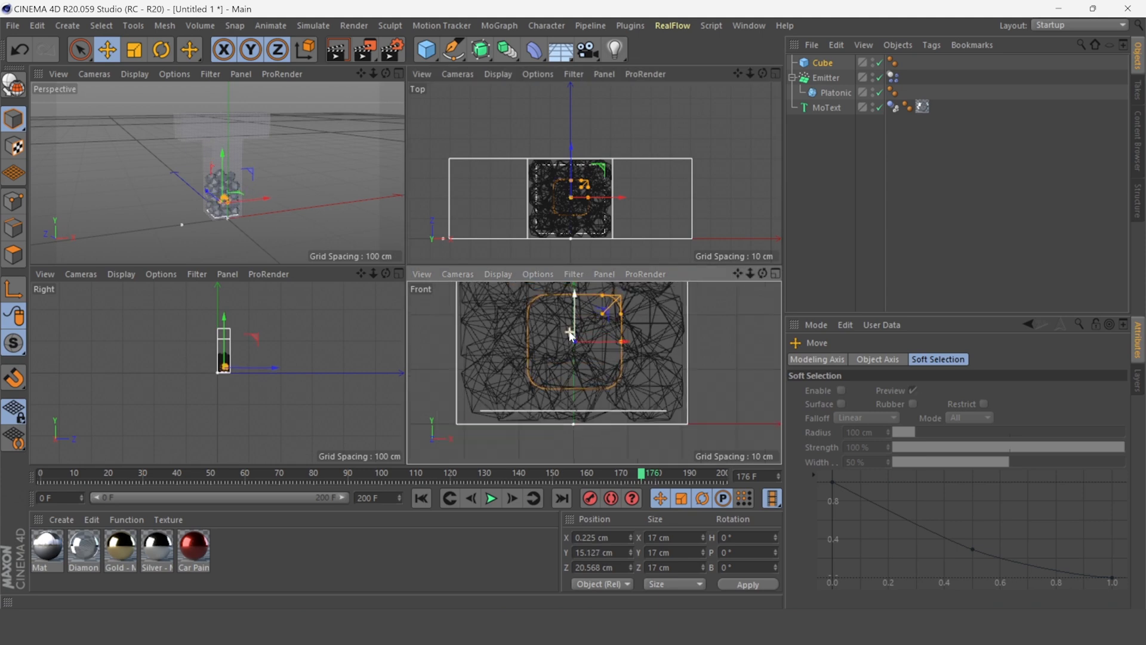
pyautogui.scroll(-3, 571, 317)
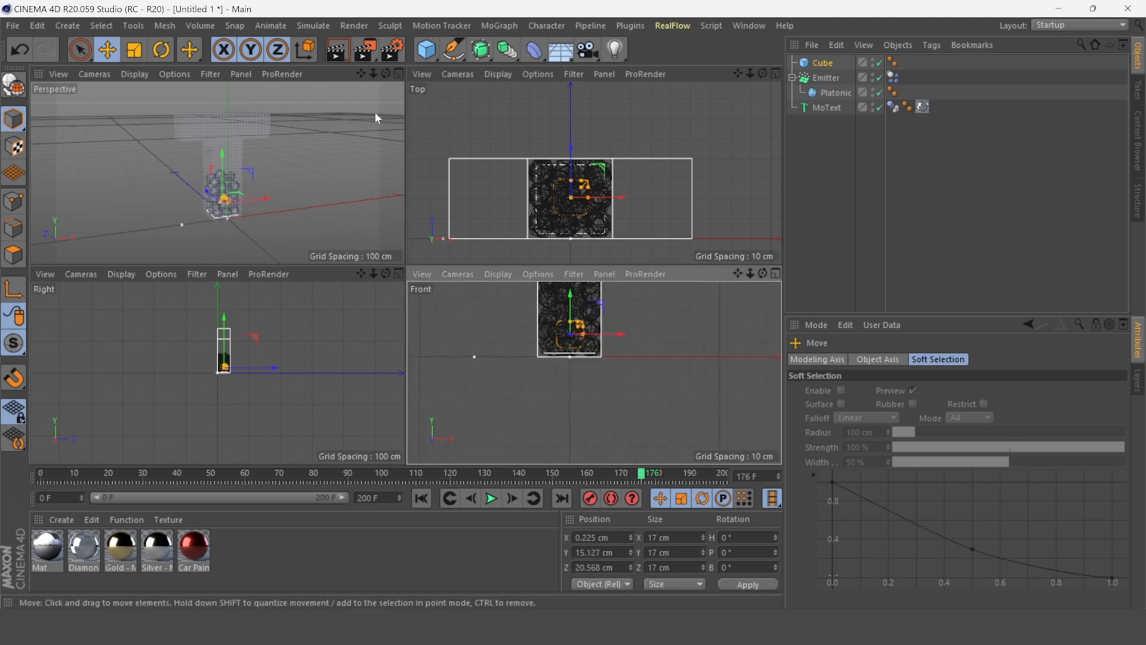
pyautogui.click(398, 74)
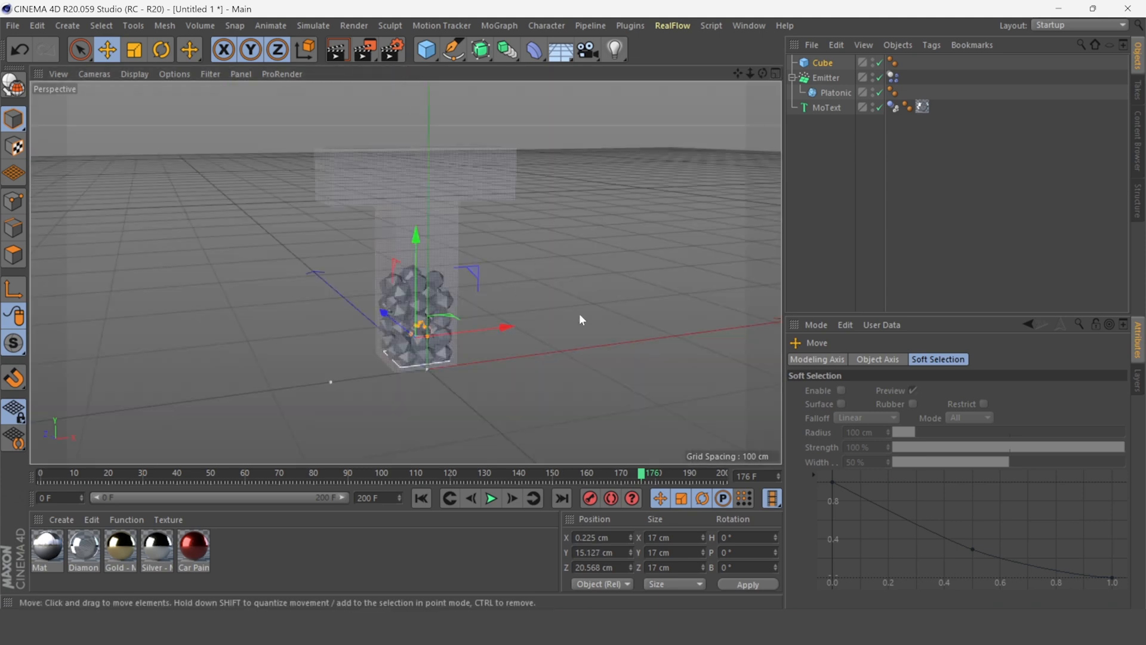
# Make the Cube a child of the Emitter above the Platonic, then replay the animation from the first frame and stop it
pyautogui.moveTo(822, 63); pyautogui.dragTo(824, 82)
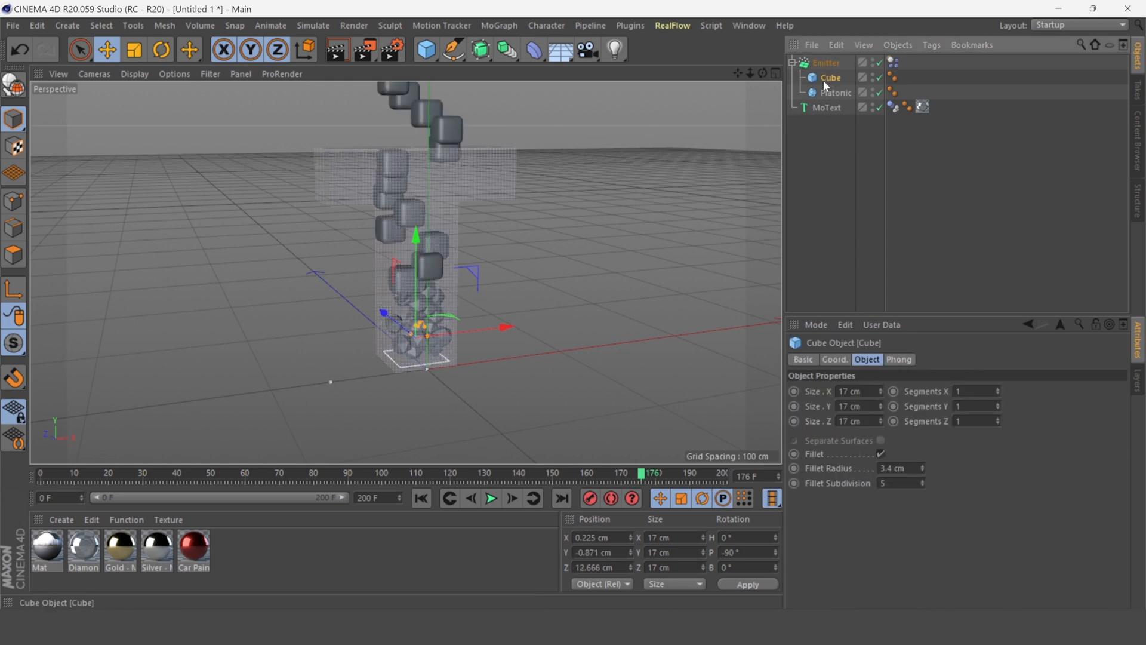
pyautogui.click(422, 498)
pyautogui.click(491, 498)
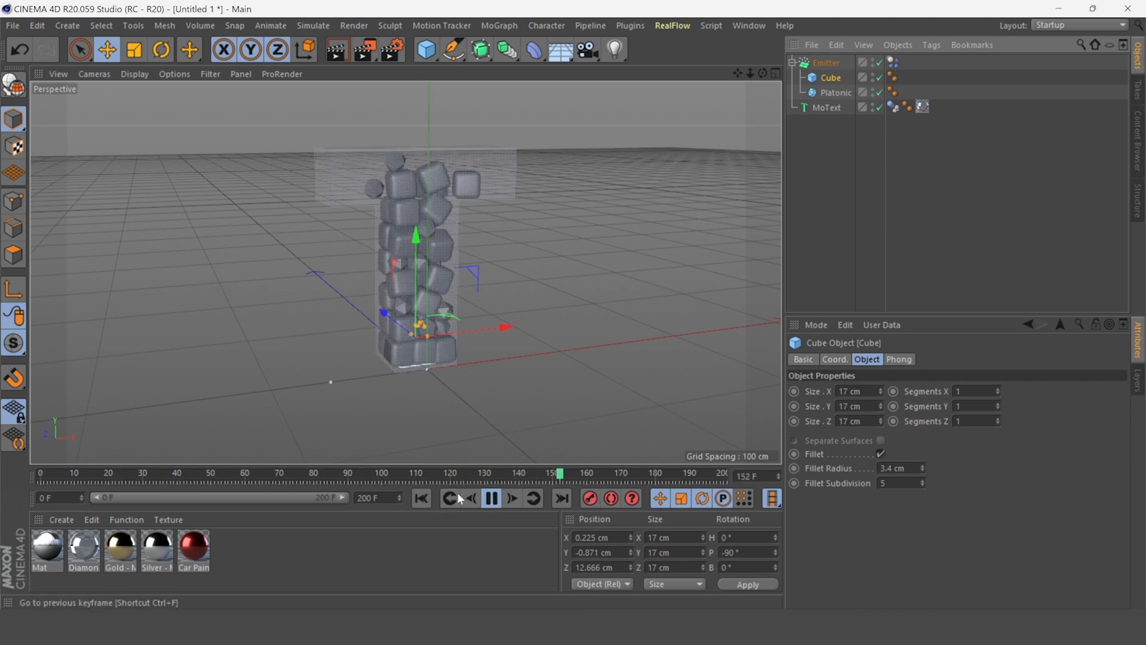
pyautogui.click(491, 498)
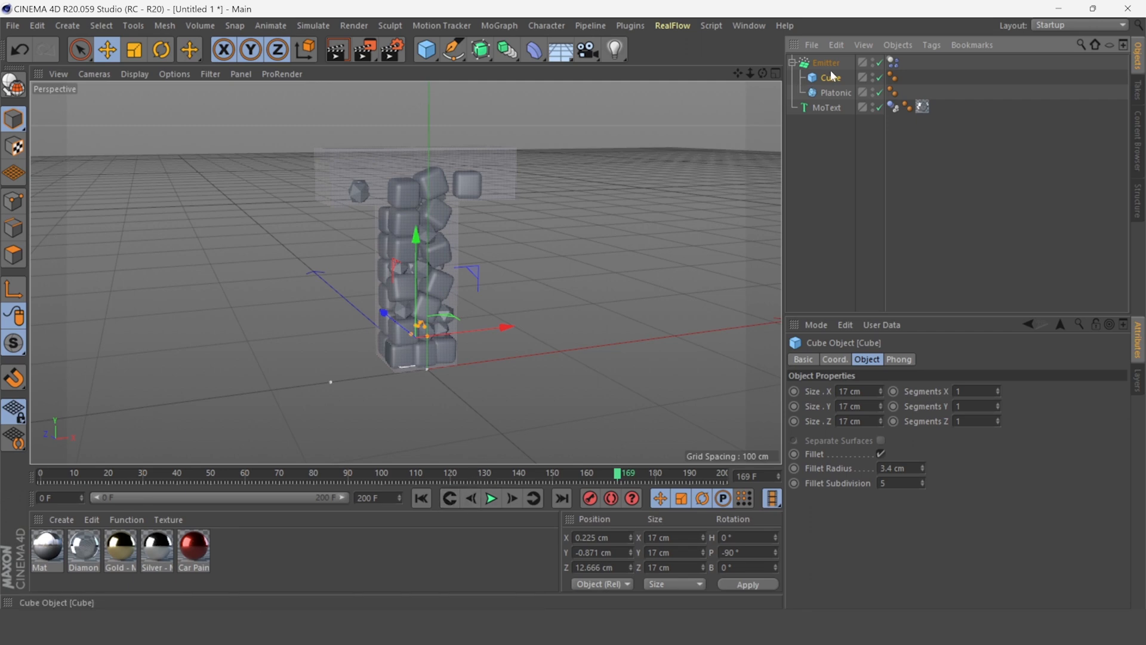
# Set the Cube's X, Y and Z sizes to 8 cm, then replay the animation from the first frame and stop it
pyautogui.click(869, 393)
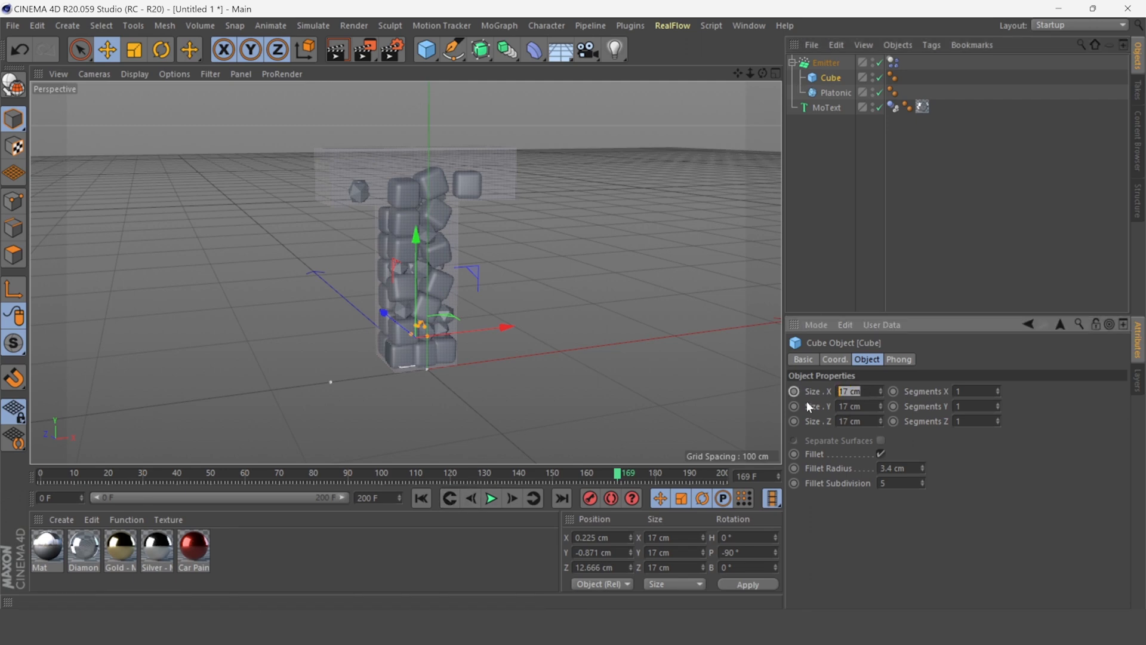
pyautogui.write('8')
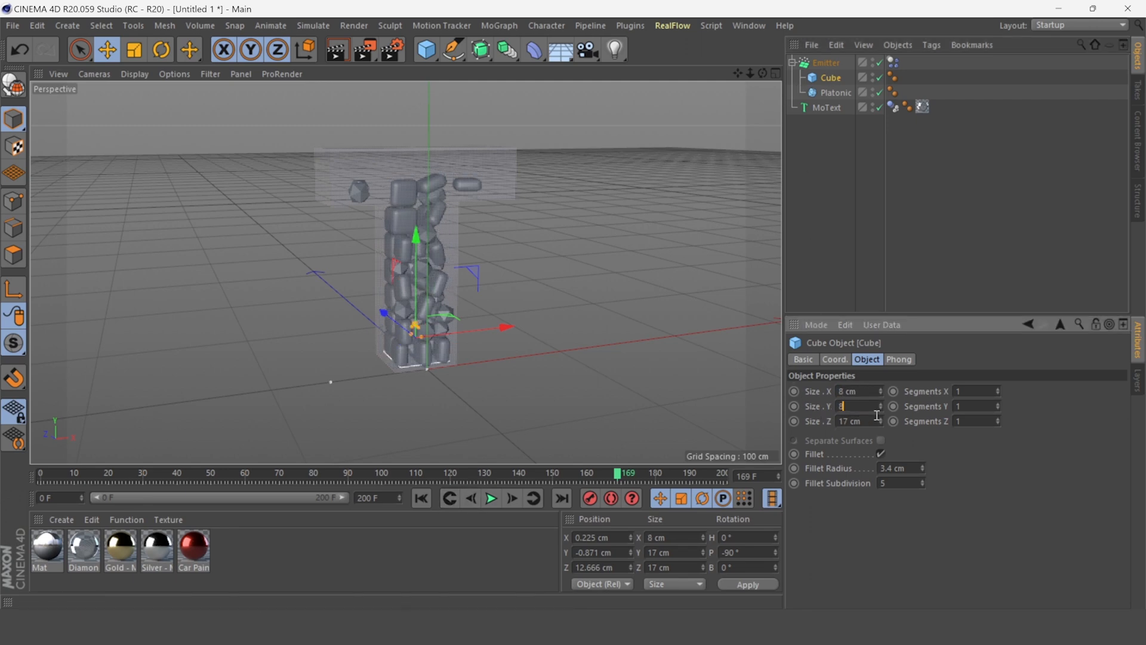
pyautogui.write('8')
pyautogui.press('Return')
pyautogui.click(567, 389)
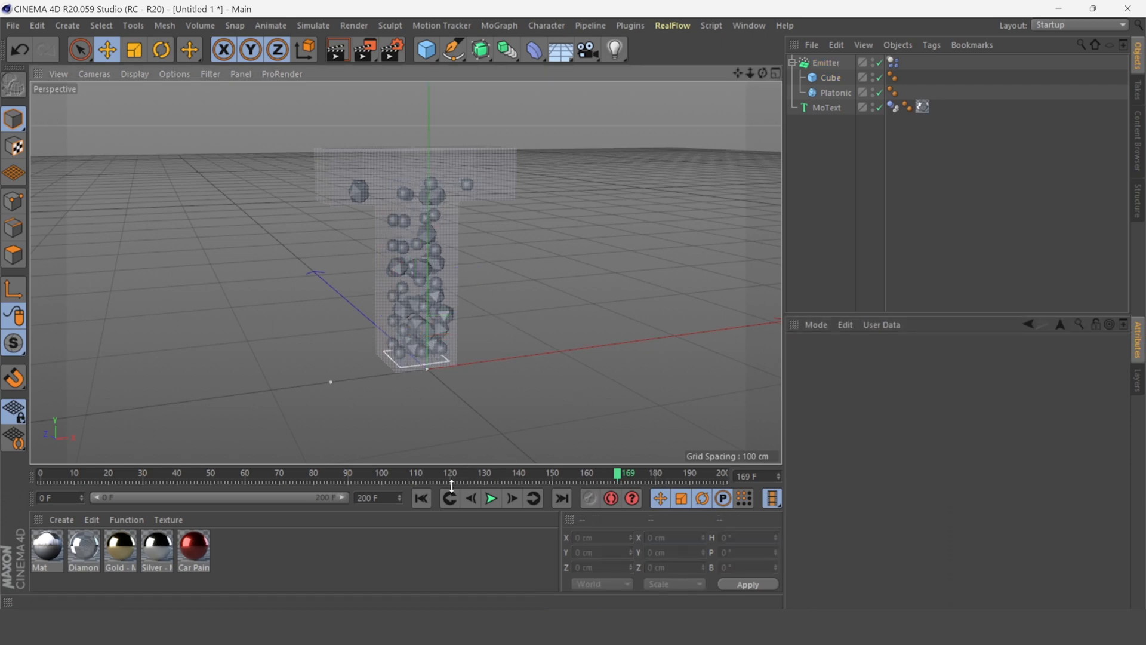
pyautogui.click(421, 504)
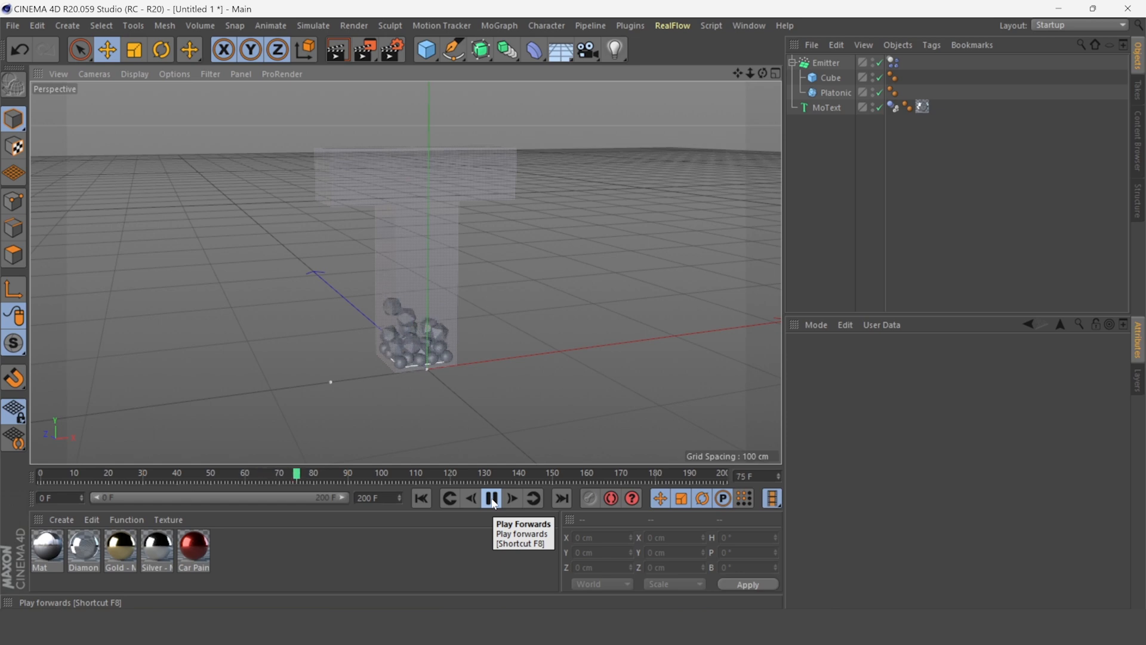
pyautogui.click(492, 499)
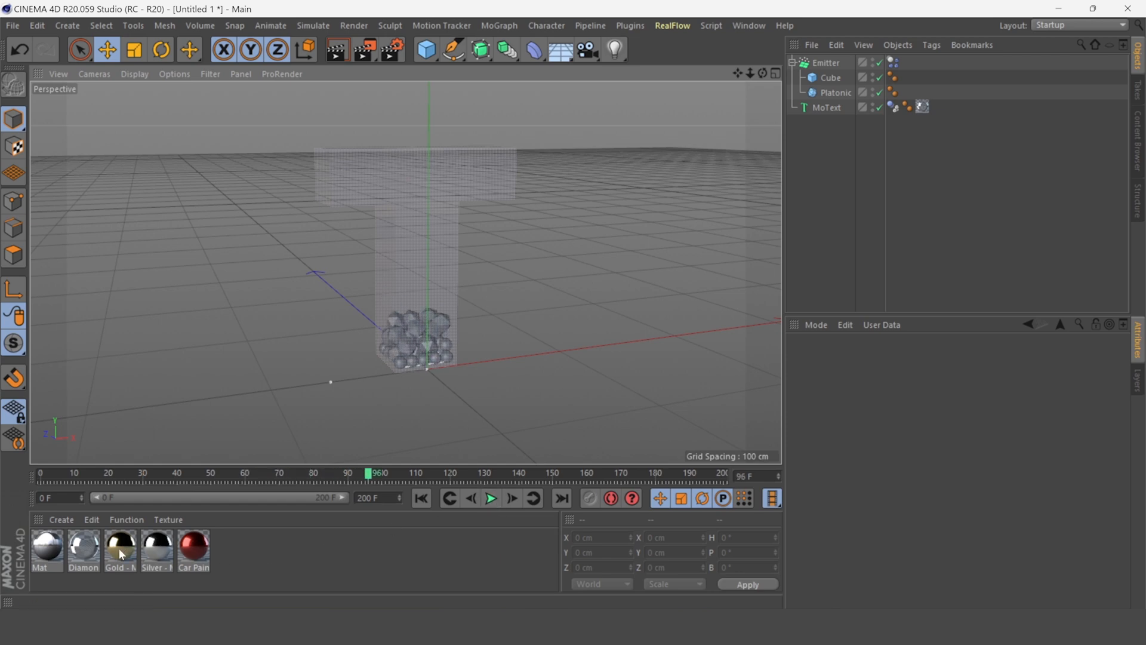
# Apply Silver - Macro Scratches to the Cube after trying Gold - Macro Scratches, and apply Car Paint - Red - Flakes to the Platonic
pyautogui.moveTo(121, 554); pyautogui.dragTo(775, 111)
pyautogui.moveTo(831, 79); pyautogui.dragTo(829, 78)
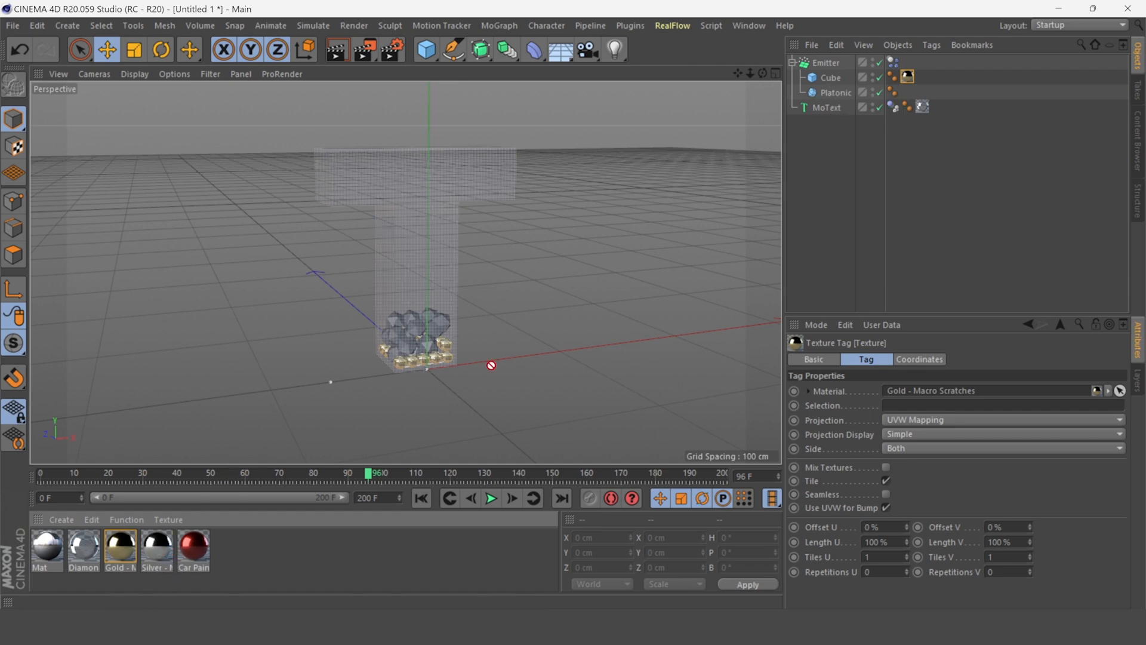
pyautogui.moveTo(912, 80); pyautogui.dragTo(909, 78)
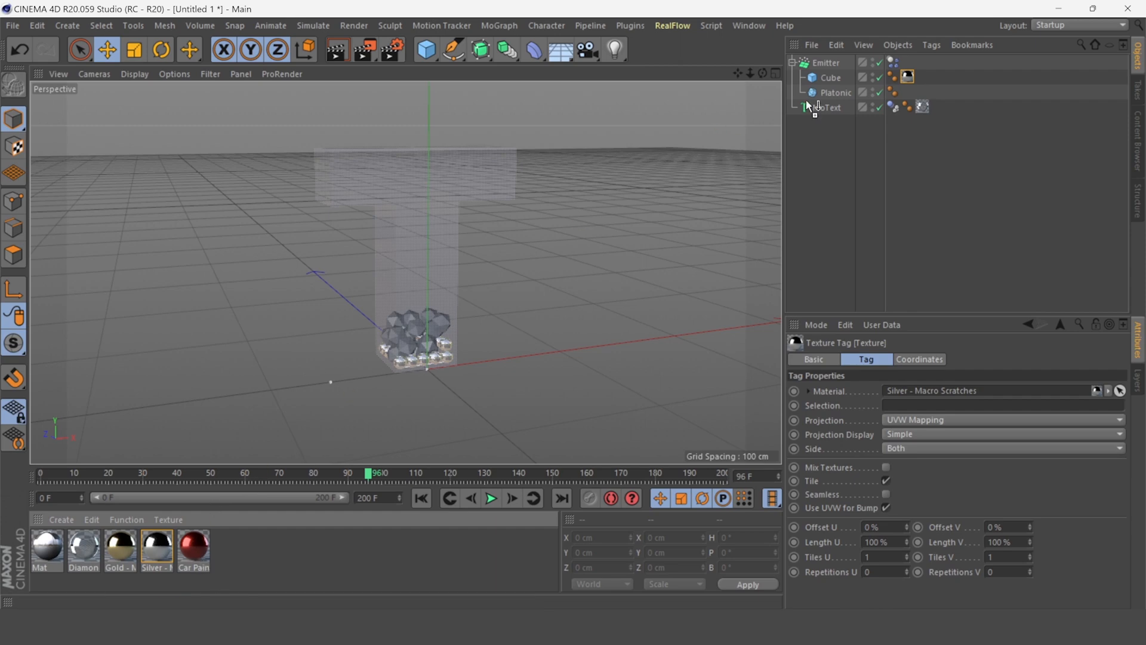
pyautogui.moveTo(810, 108); pyautogui.dragTo(830, 91)
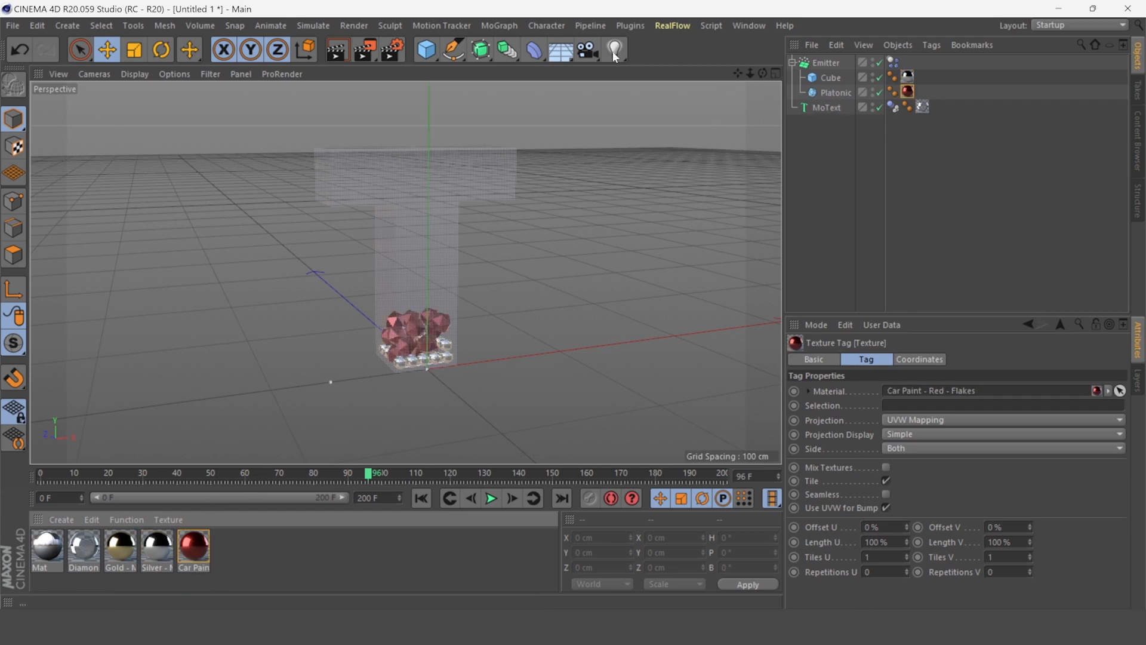
# Add a Pyramid primitive and scale it down uniformly to about 13.8 cm
pyautogui.click(428, 52)
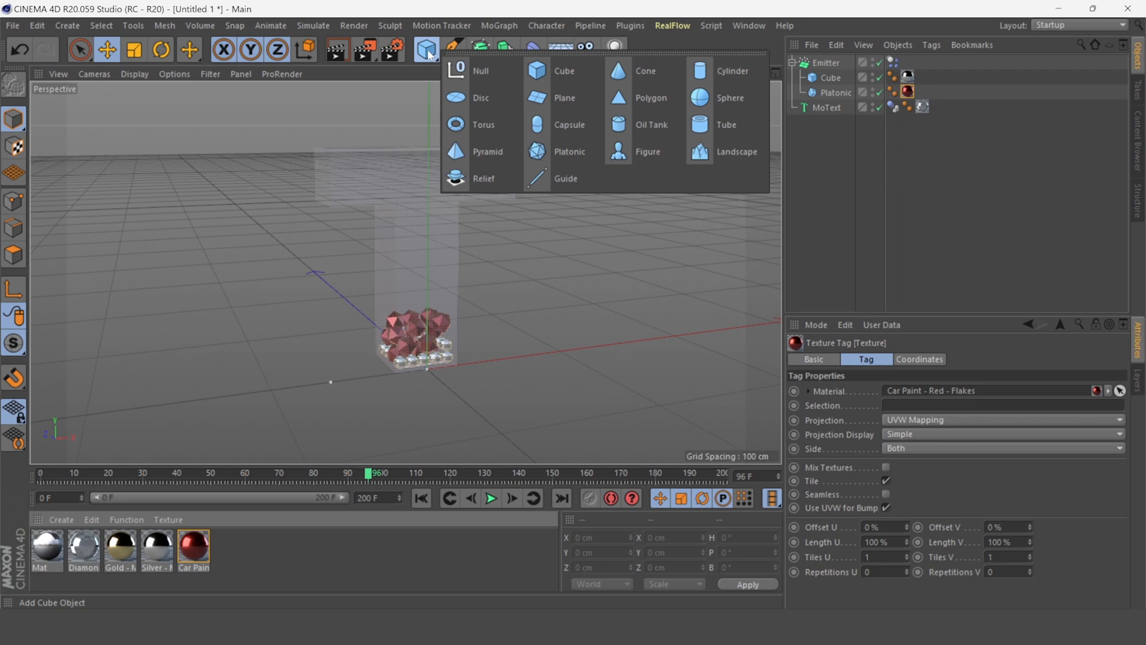
pyautogui.click(486, 151)
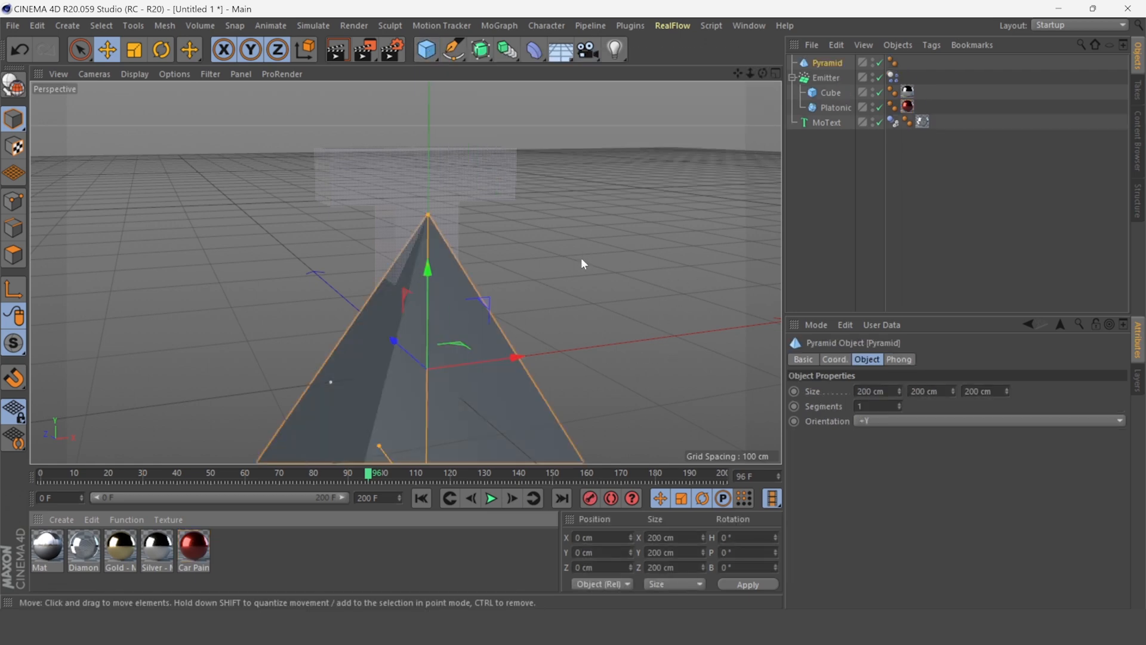
pyautogui.click(134, 50)
pyautogui.moveTo(557, 220); pyautogui.dragTo(388, 388)
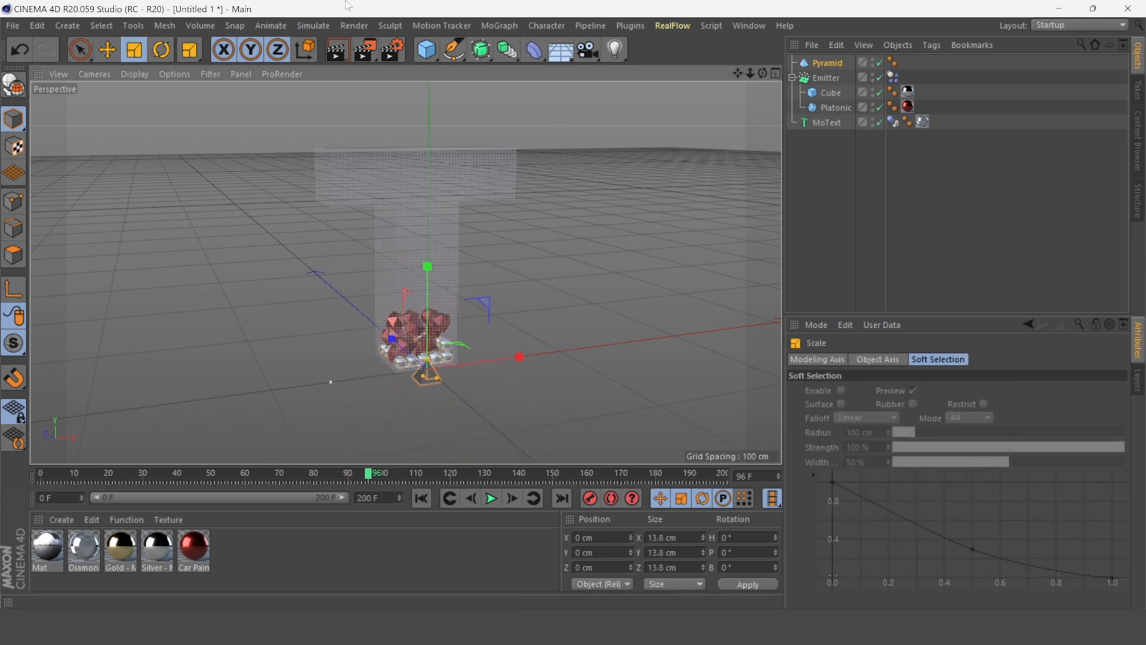
# Move the Pyramid inside the lower stem of the T, to about Y 16.9 and Z 18.6 cm
pyautogui.click(107, 50)
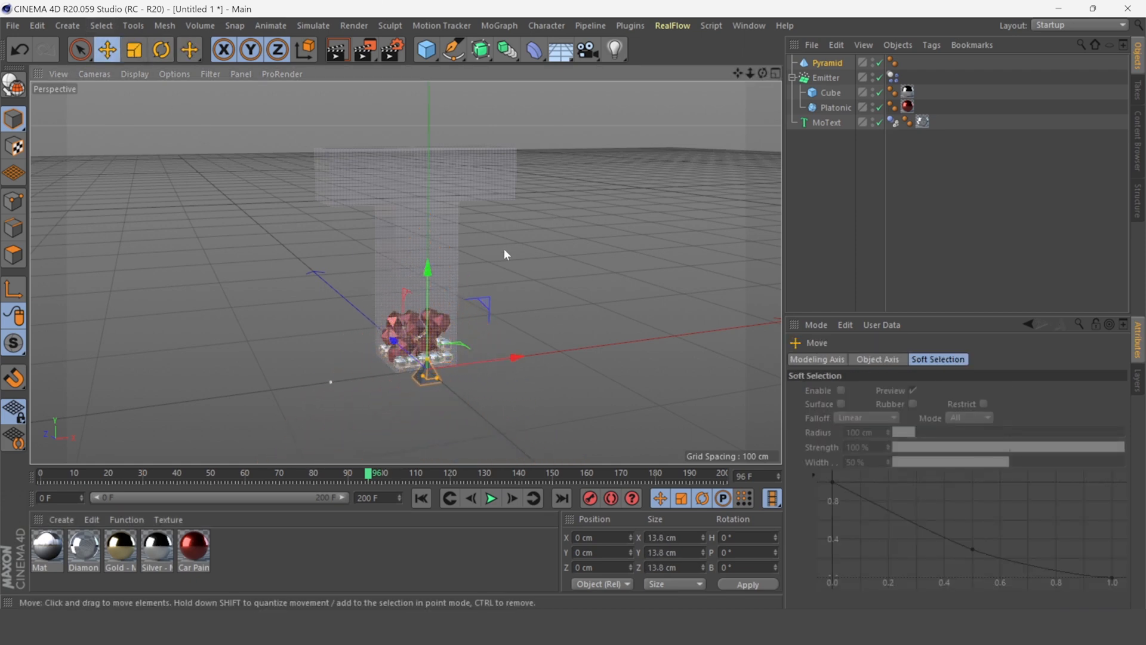
pyautogui.click(773, 72)
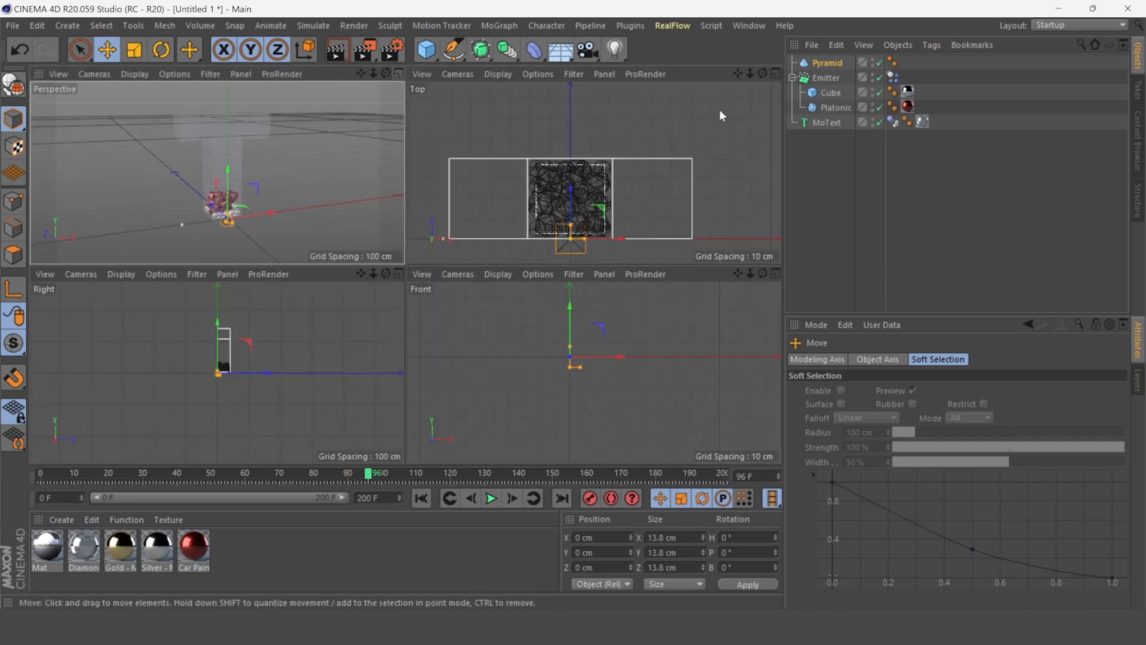
pyautogui.moveTo(582, 219); pyautogui.dragTo(573, 153)
pyautogui.moveTo(573, 317); pyautogui.dragTo(571, 286)
pyautogui.click(398, 73)
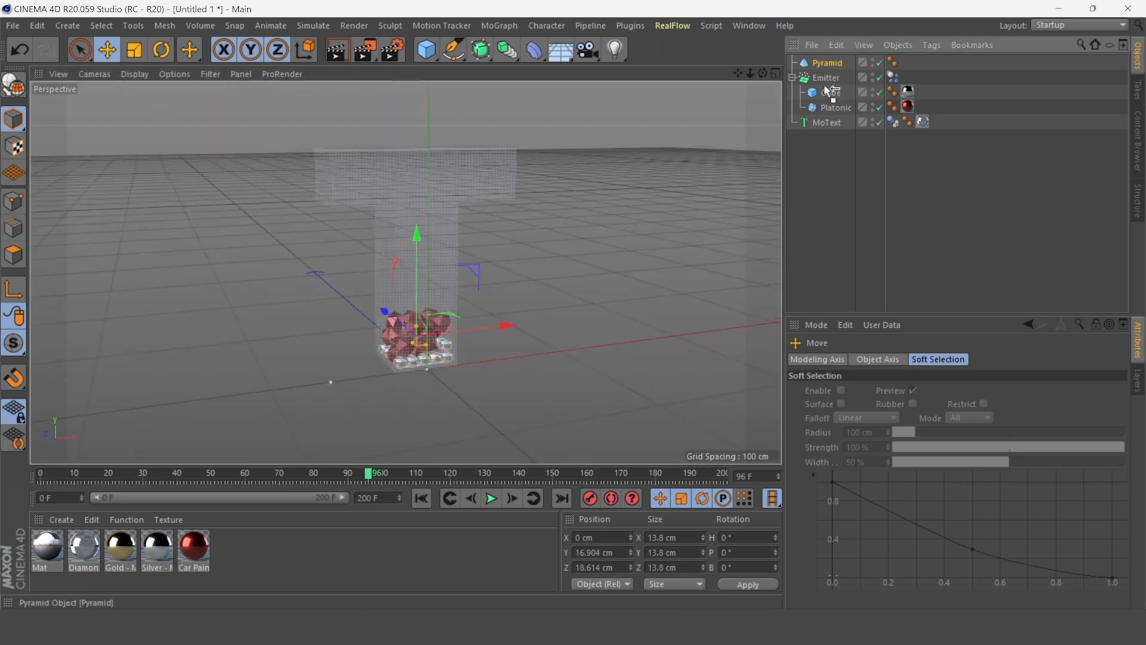
# Nest the Pyramid in the Emitter with the Gold - Macro Scratches material, and replay the animation from the first frame
pyautogui.moveTo(827, 89); pyautogui.dragTo(822, 92)
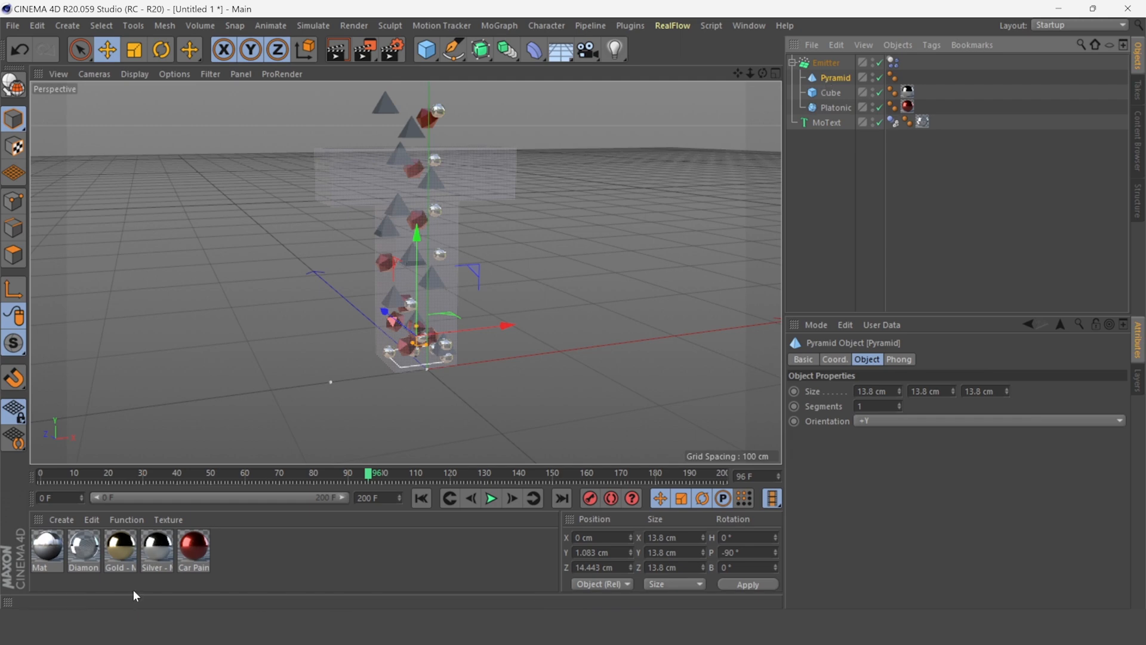
pyautogui.moveTo(122, 545); pyautogui.dragTo(126, 539)
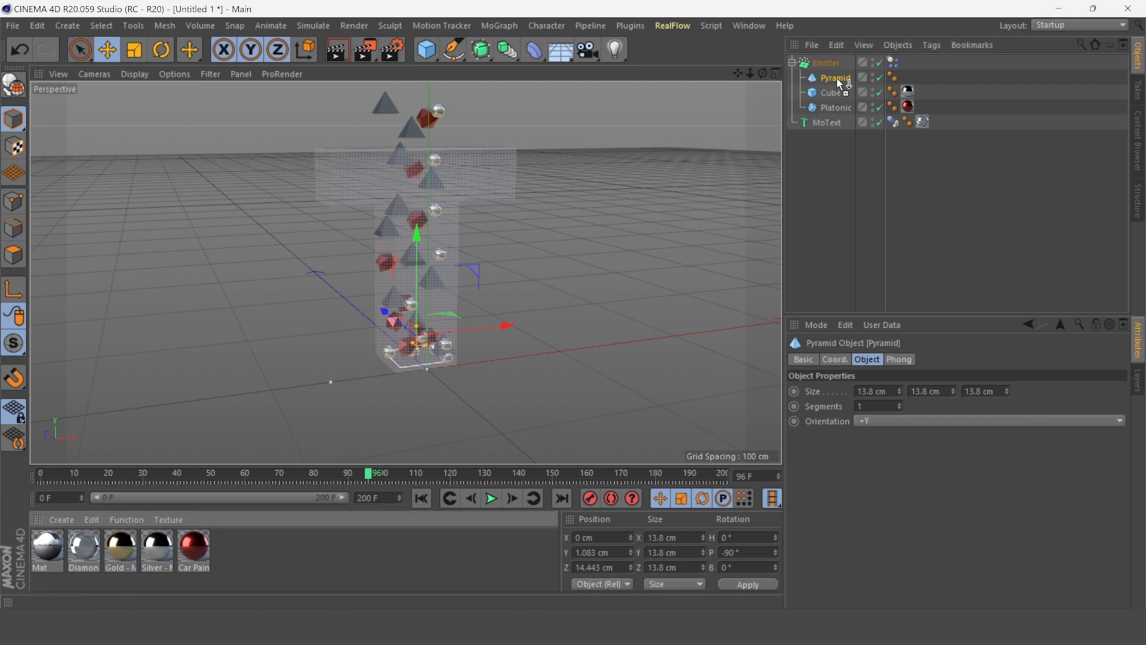
pyautogui.moveTo(841, 84); pyautogui.dragTo(836, 78)
pyautogui.click(422, 498)
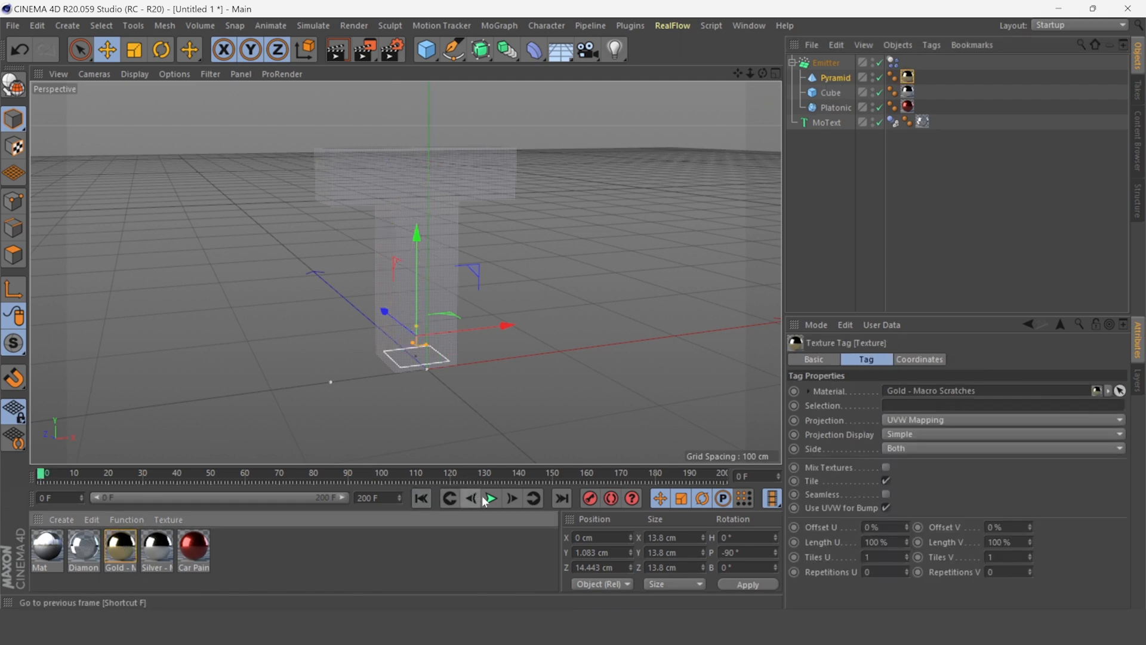
pyautogui.click(490, 499)
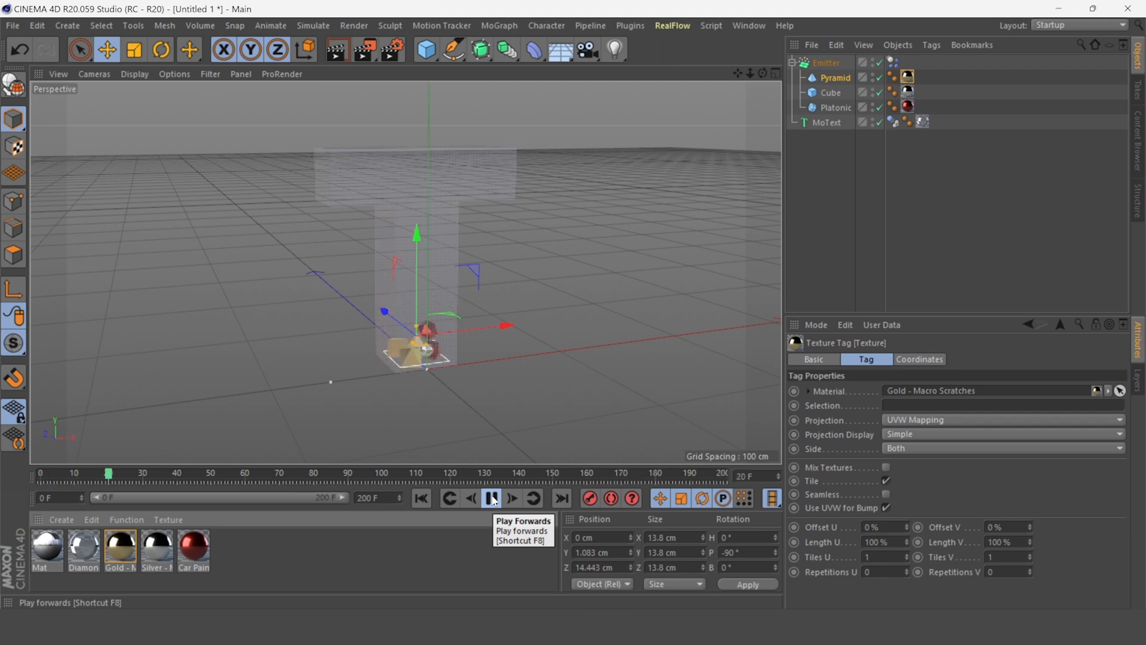
pyautogui.click(492, 498)
# Set the Emitter's Stop Emission to 190 F and replay the animation from the first frame
pyautogui.click(824, 64)
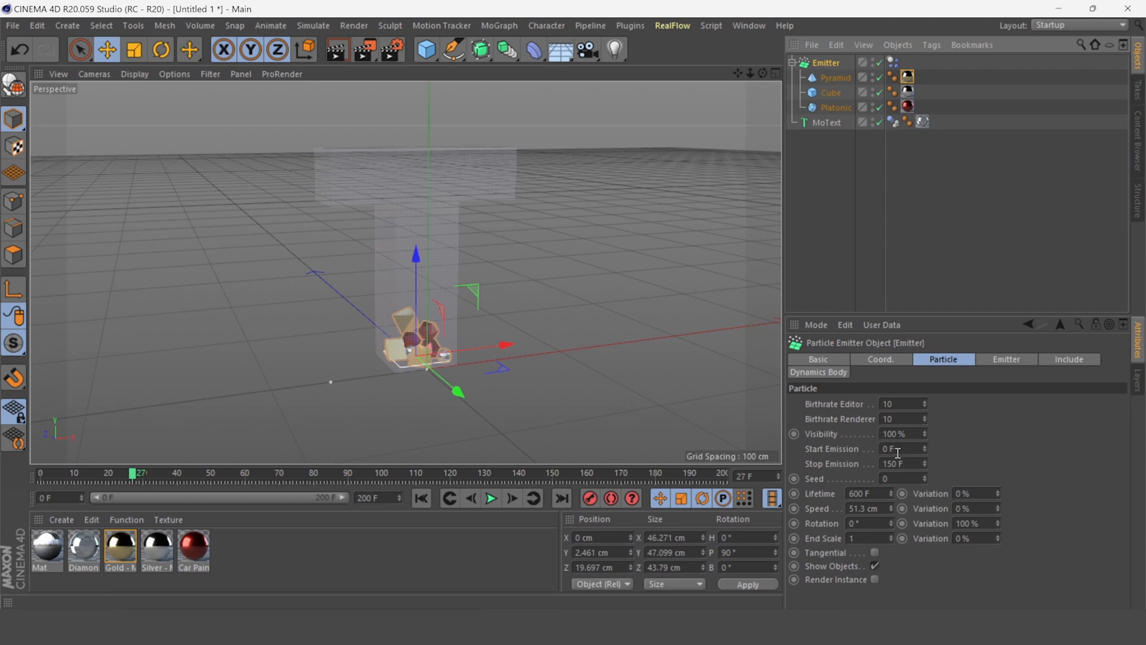
pyautogui.click(904, 463)
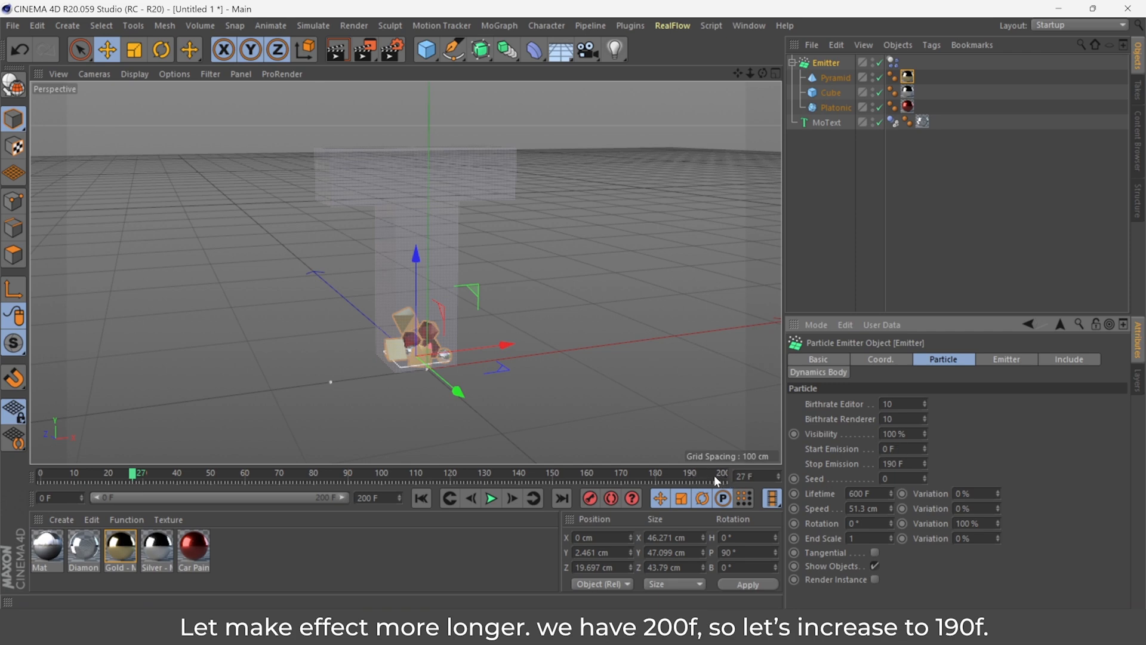
pyautogui.click(421, 498)
pyautogui.click(492, 498)
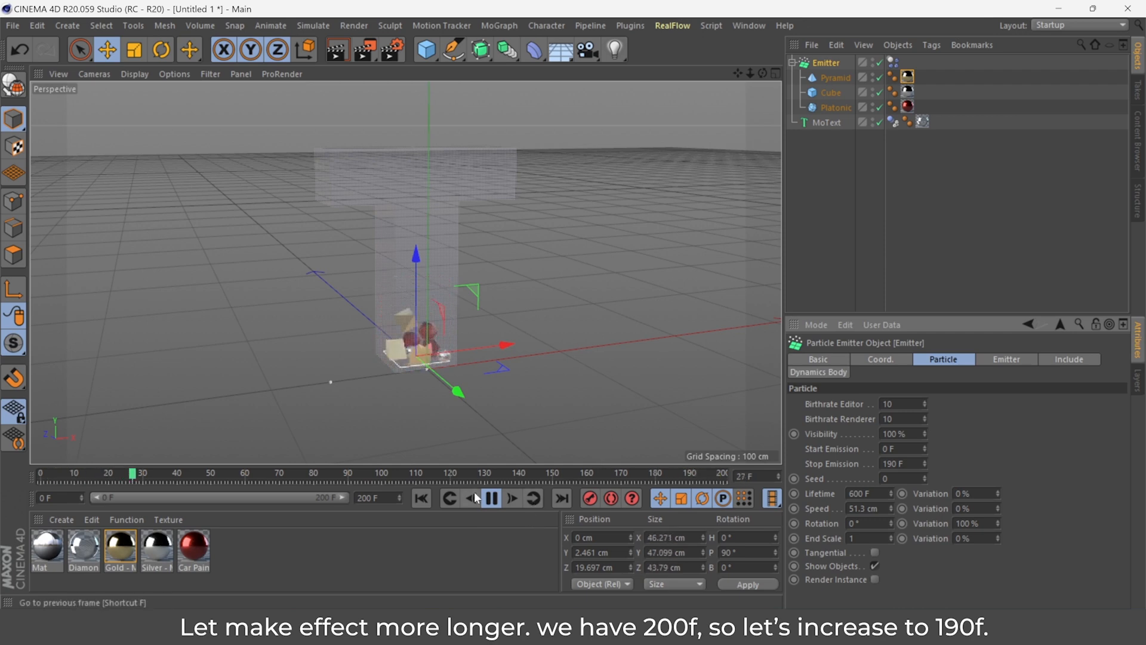
pyautogui.click(492, 498)
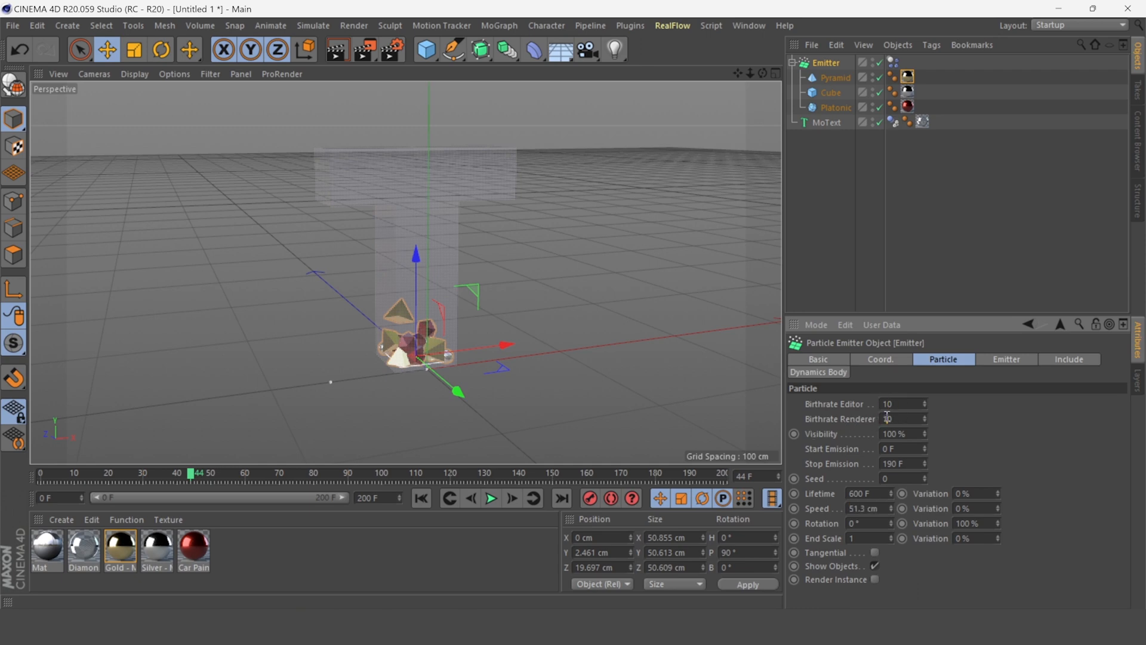
# Try a birthrate of 30 for both editor and renderer on the Emitter, playing the animation to test it
pyautogui.write('3')
pyautogui.click(421, 498)
pyautogui.click(492, 497)
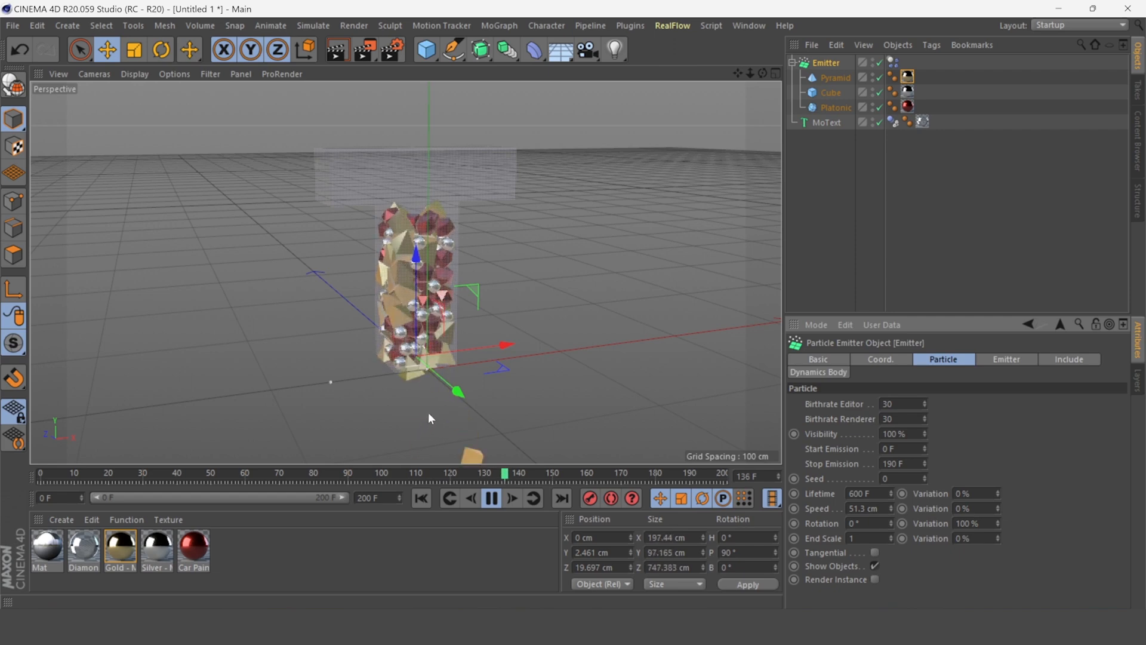
pyautogui.click(491, 498)
pyautogui.click(421, 498)
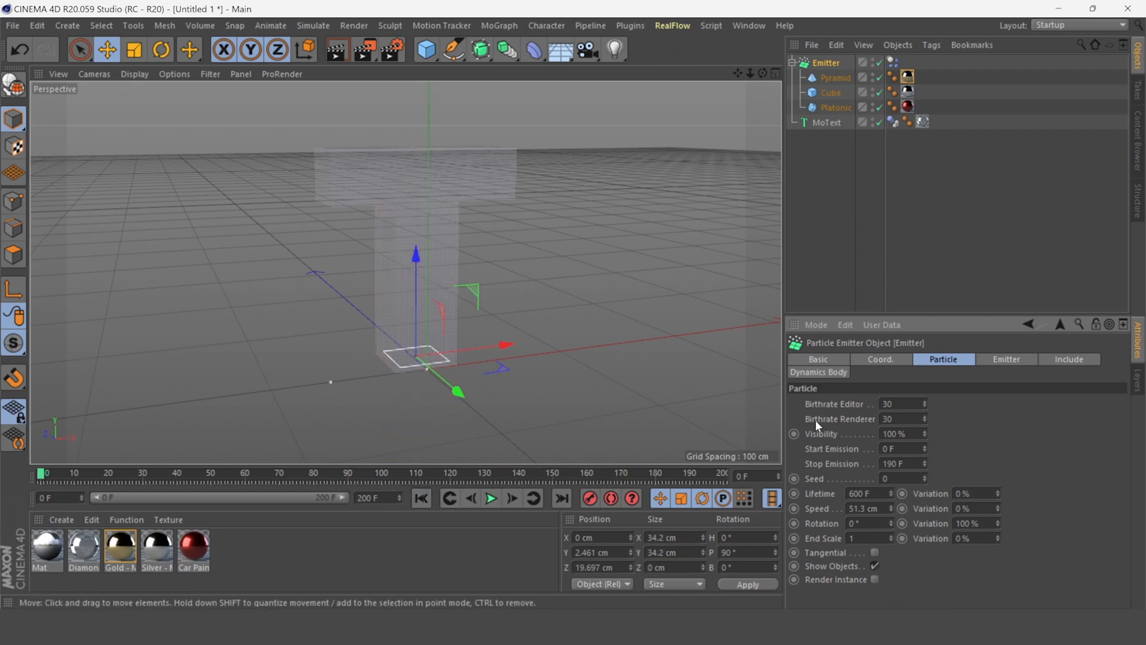
# Set the Emitter's editor and renderer birthrates to 15 and play the animation through
pyautogui.write('15')
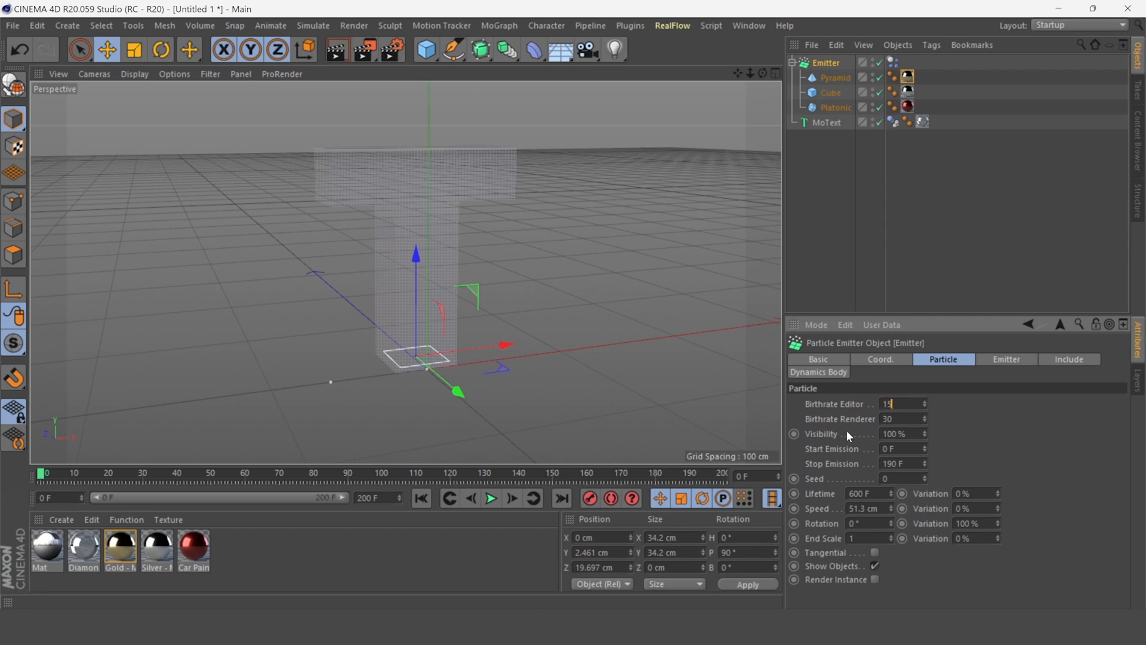
pyautogui.press('Return')
pyautogui.write('15')
pyautogui.press('Return')
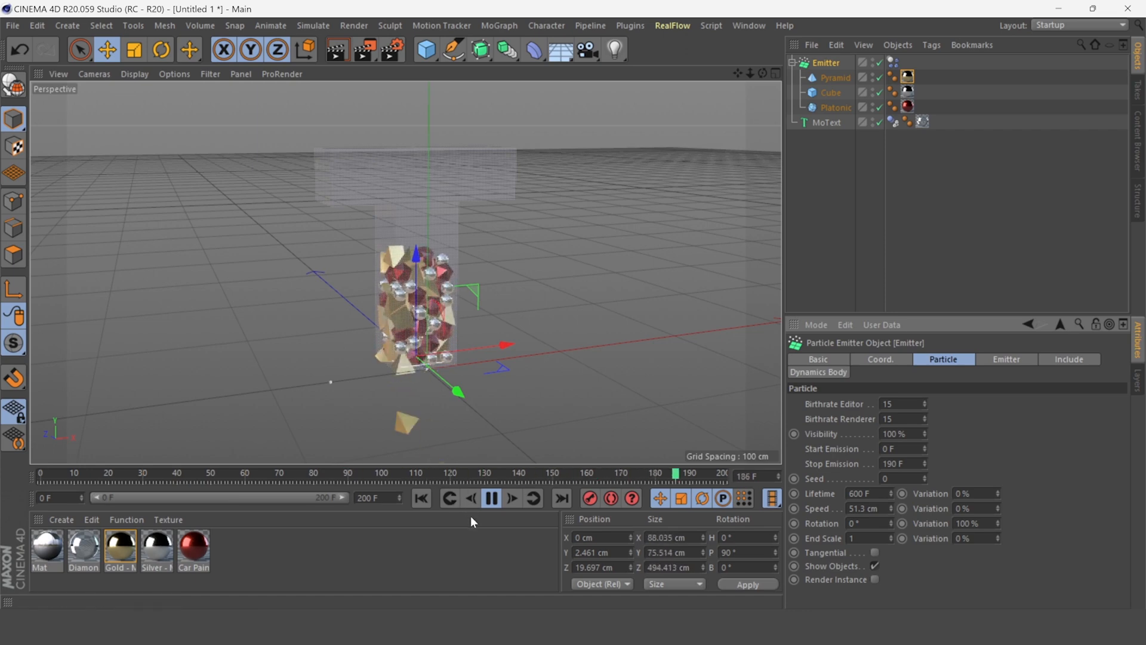
pyautogui.click(492, 497)
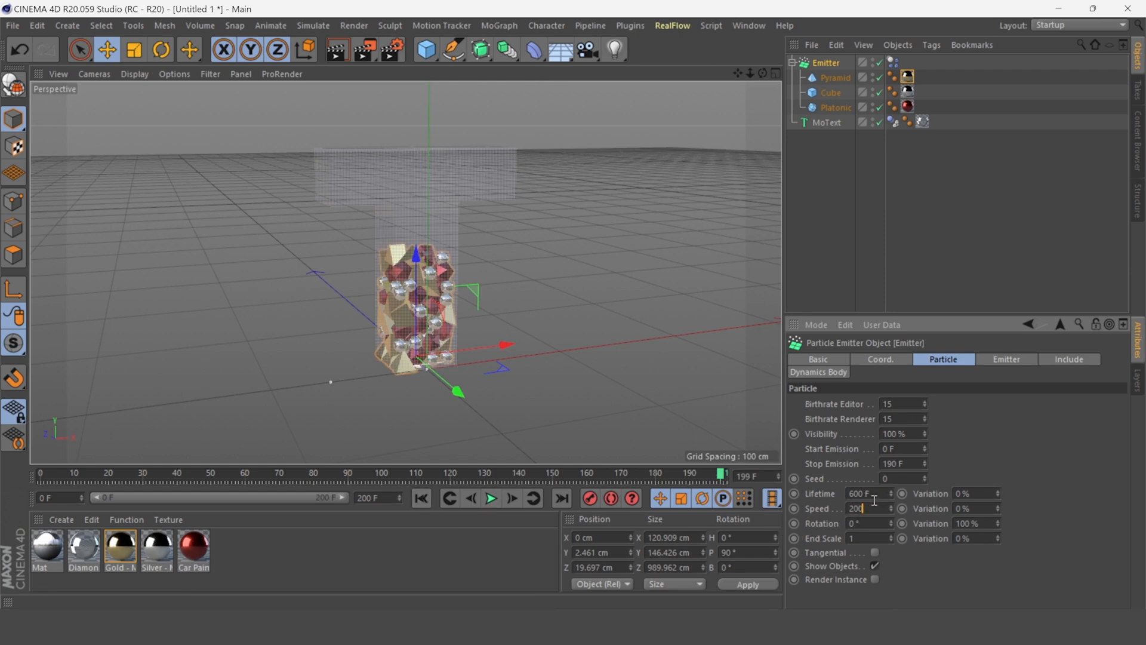
# Try Emitter speeds of 200, 400 and 550 cm, replaying the simulation from the start for each
pyautogui.click(425, 499)
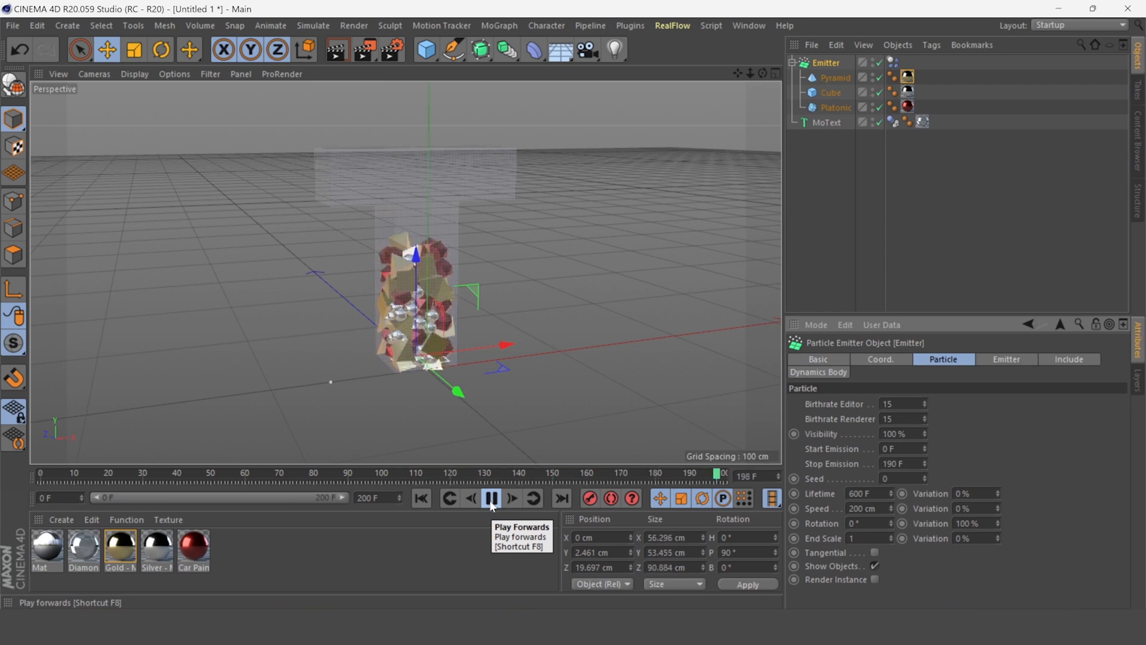
pyautogui.click(491, 499)
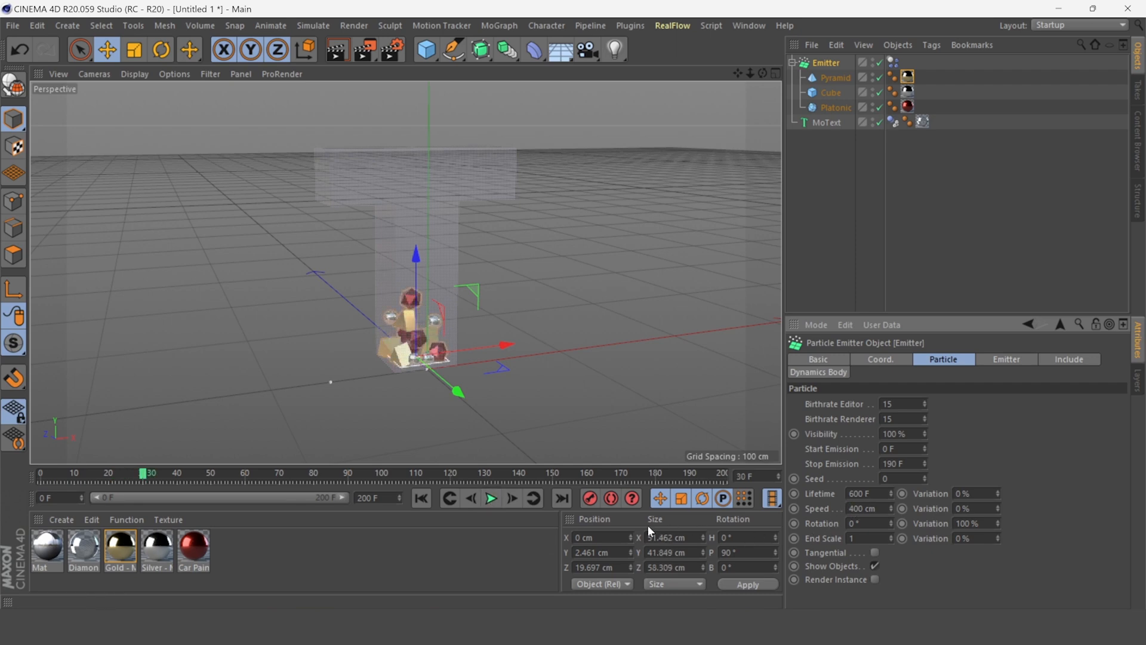
pyautogui.click(425, 498)
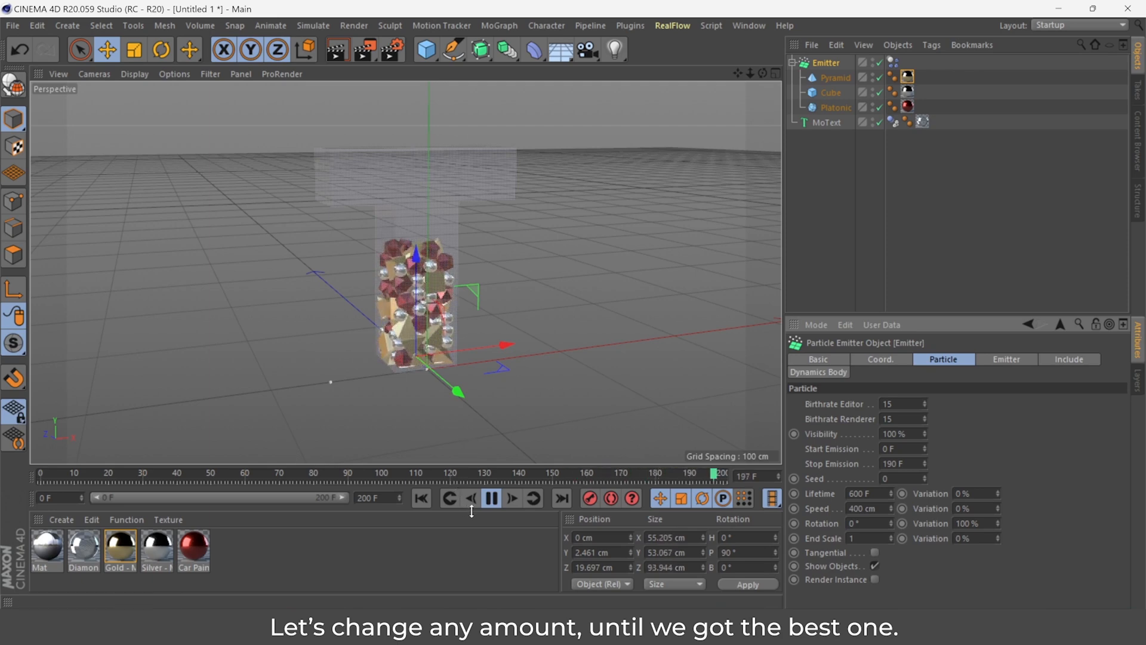
pyautogui.click(492, 498)
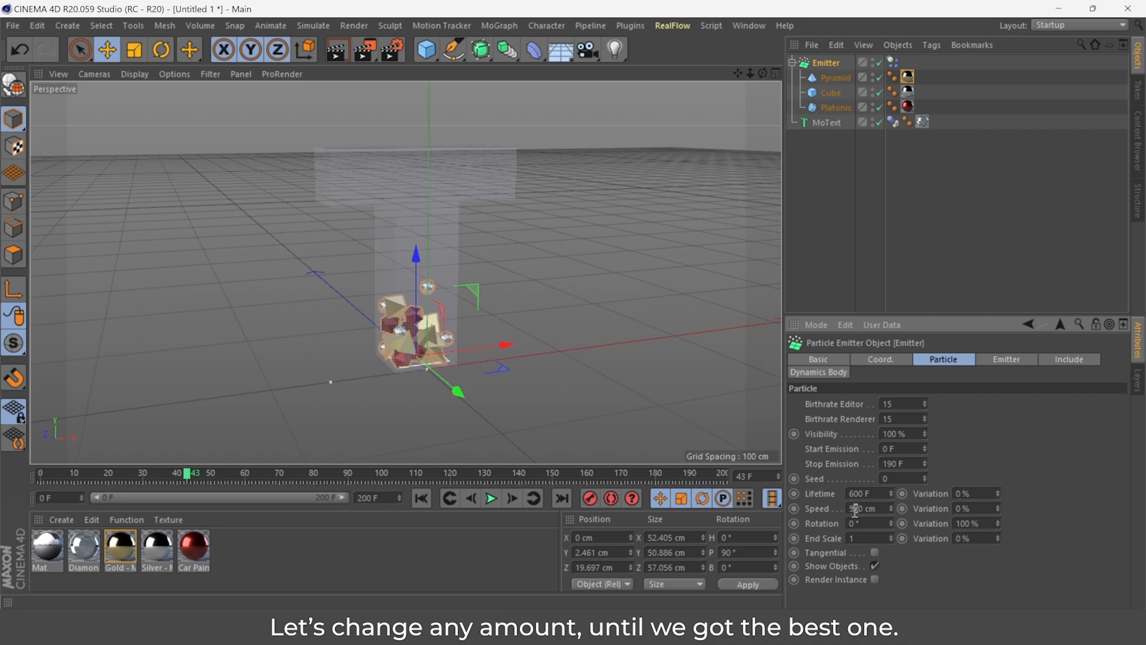
pyautogui.click(424, 500)
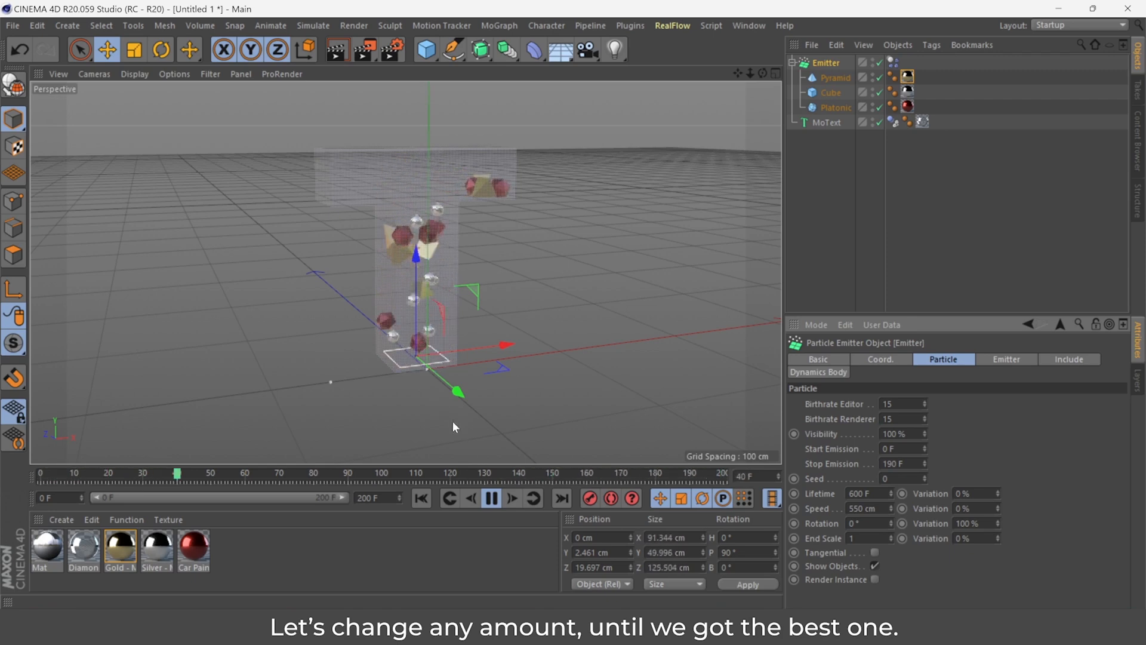
pyautogui.click(491, 499)
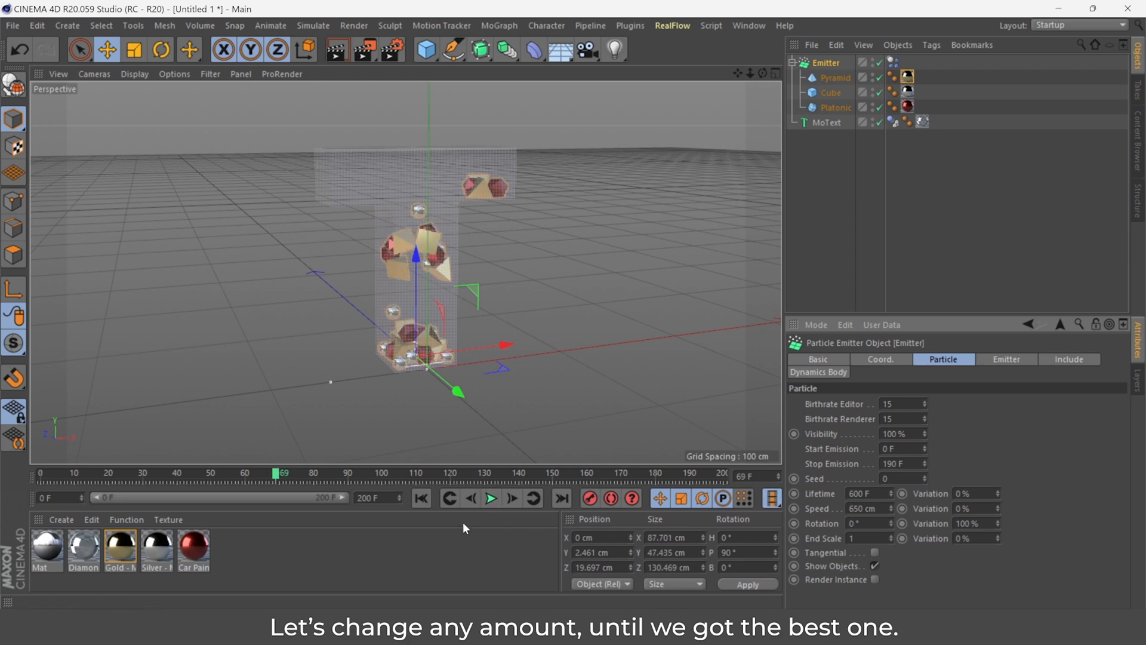
# Set the Emitter's speed to 650 cm, replay the animation from the first frame and stop it near frame 85
pyautogui.click(421, 499)
pyautogui.click(492, 499)
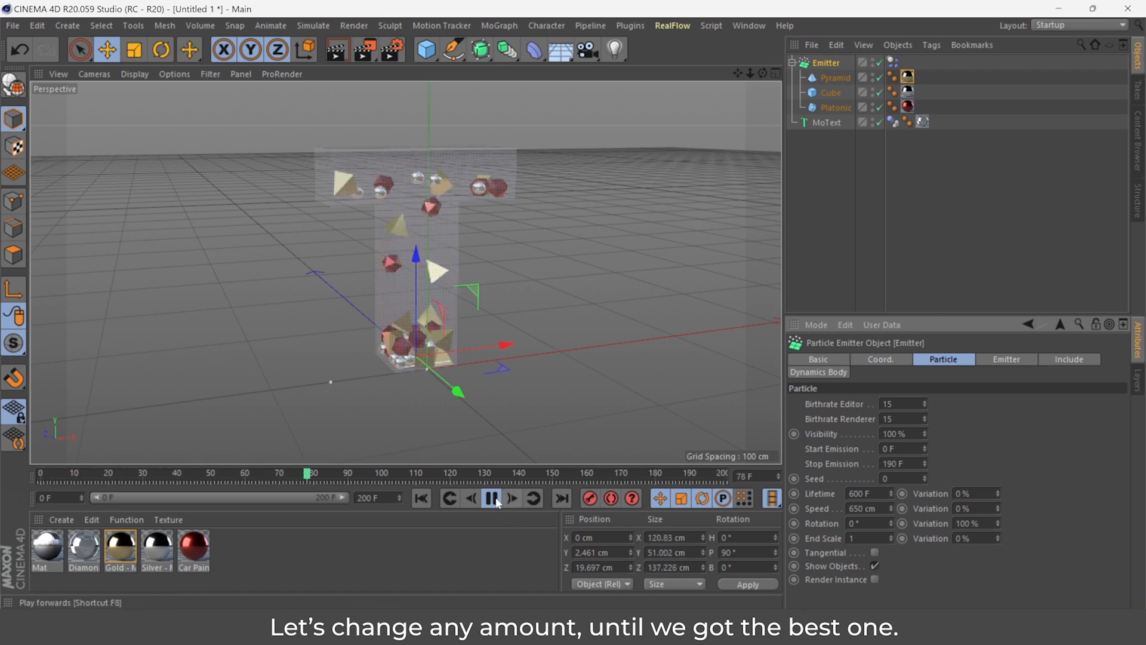
pyautogui.press('F8')
# Render a preview of the partly filled T in the viewport from an angled view
pyautogui.moveTo(763, 72); pyautogui.dragTo(710, 78)
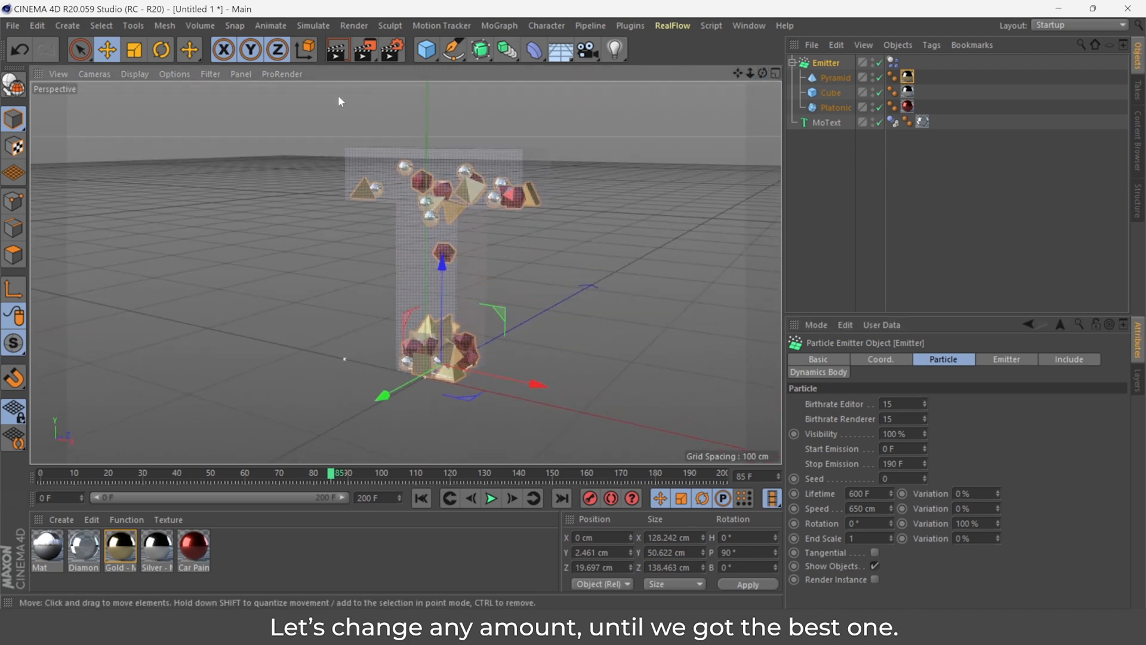
pyautogui.click(337, 51)
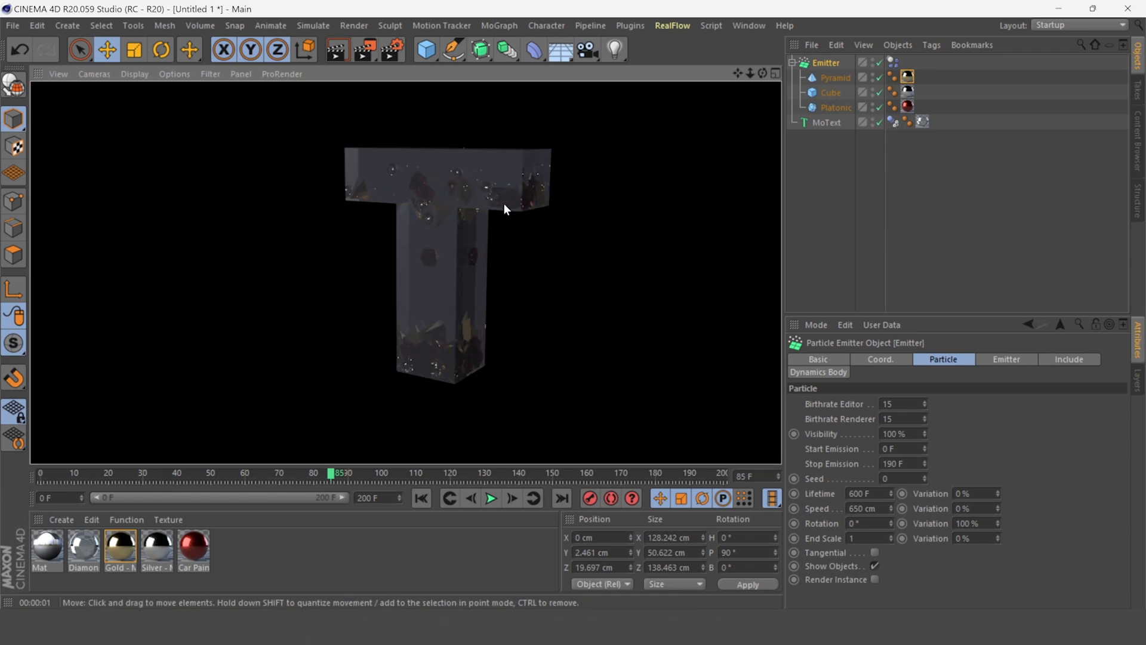
pyautogui.click(587, 272)
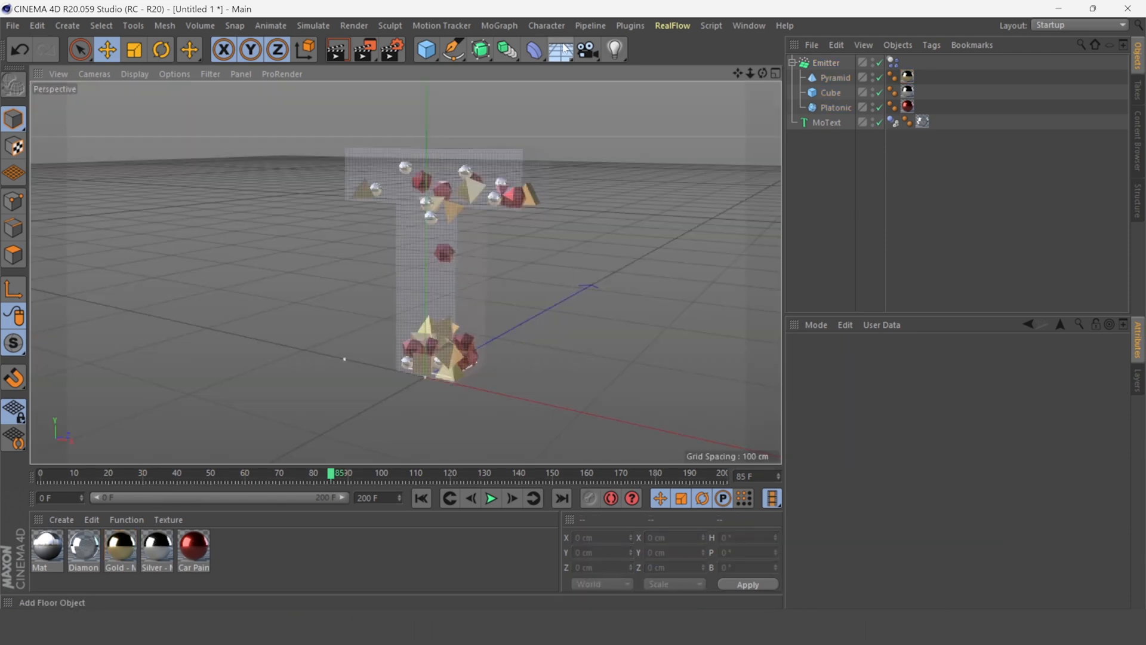
# Add a Sky object to the scene and apply the Mat material to it
pyautogui.click(564, 49)
pyautogui.click(618, 105)
pyautogui.moveTo(62, 554); pyautogui.dragTo(95, 505)
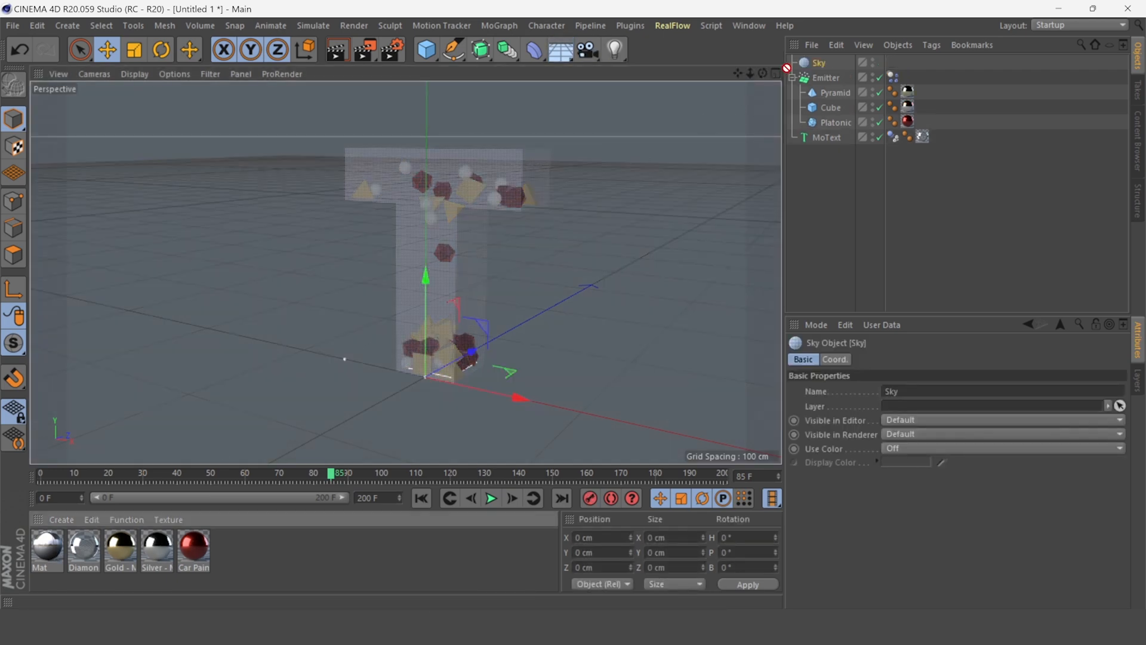
pyautogui.moveTo(812, 65); pyautogui.dragTo(814, 64)
# Add a Compositing tag with Seen by Camera disabled to the Sky, and render a preview of the view
pyautogui.click(819, 63)
pyautogui.rightClick(819, 63)
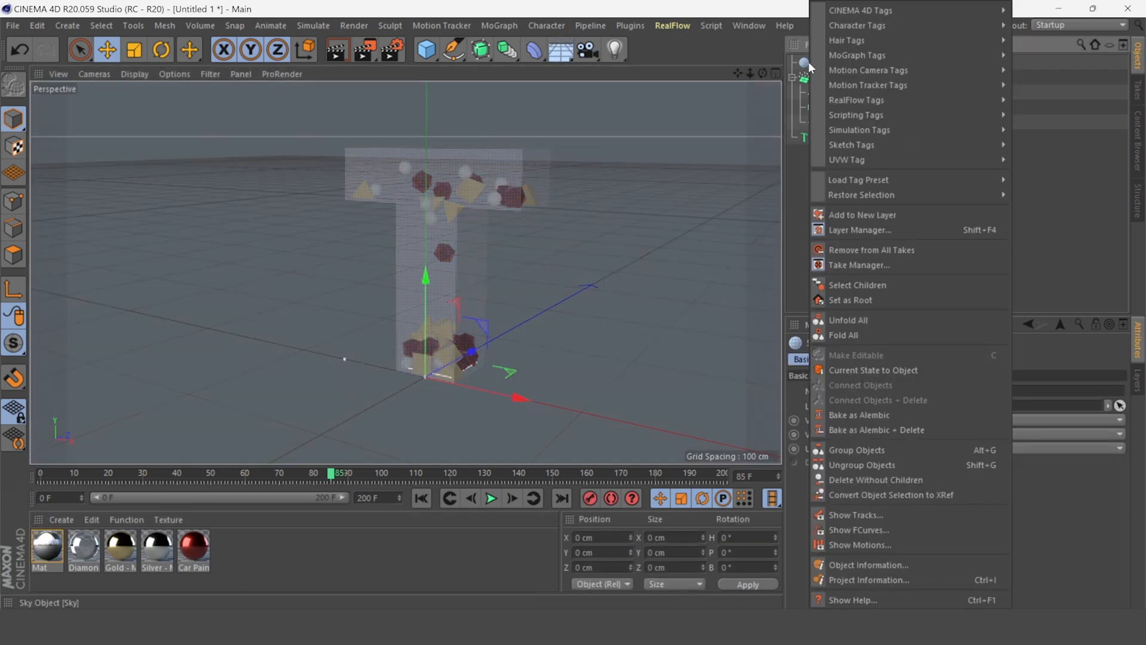
pyautogui.moveTo(957, 44)
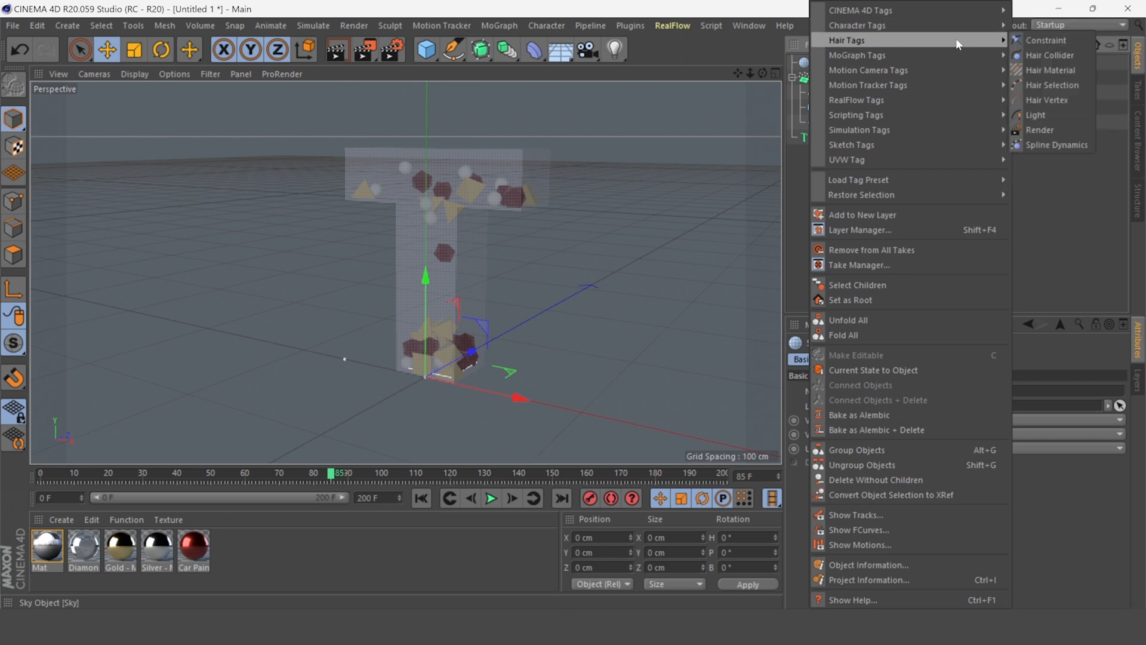
pyautogui.moveTo(969, 15)
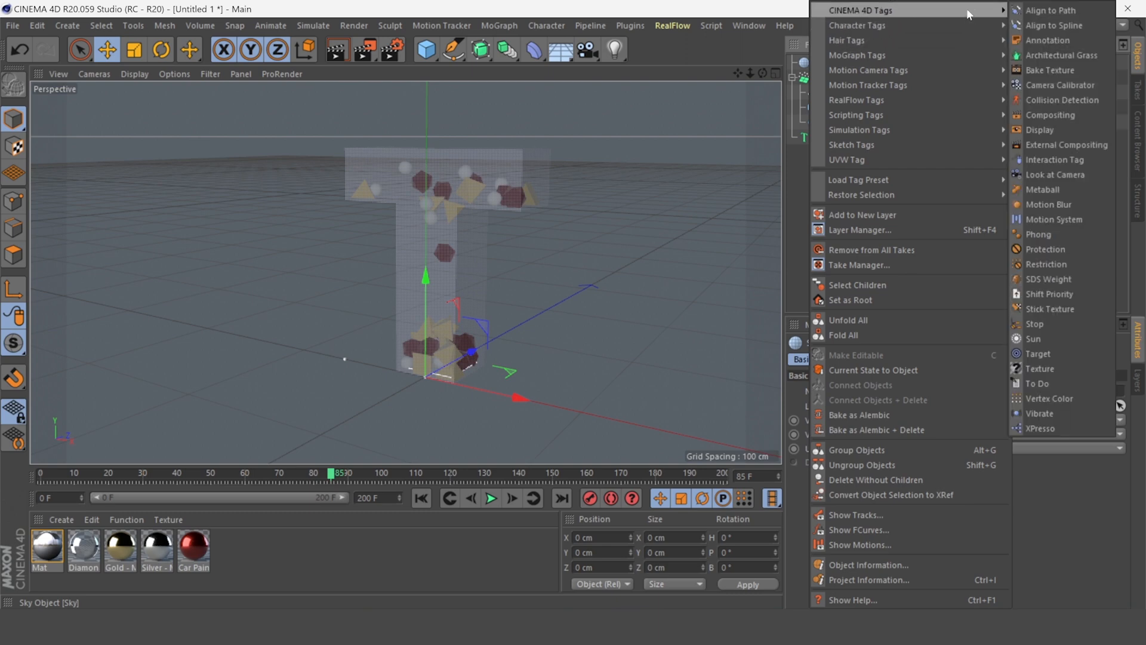
pyautogui.click(1041, 115)
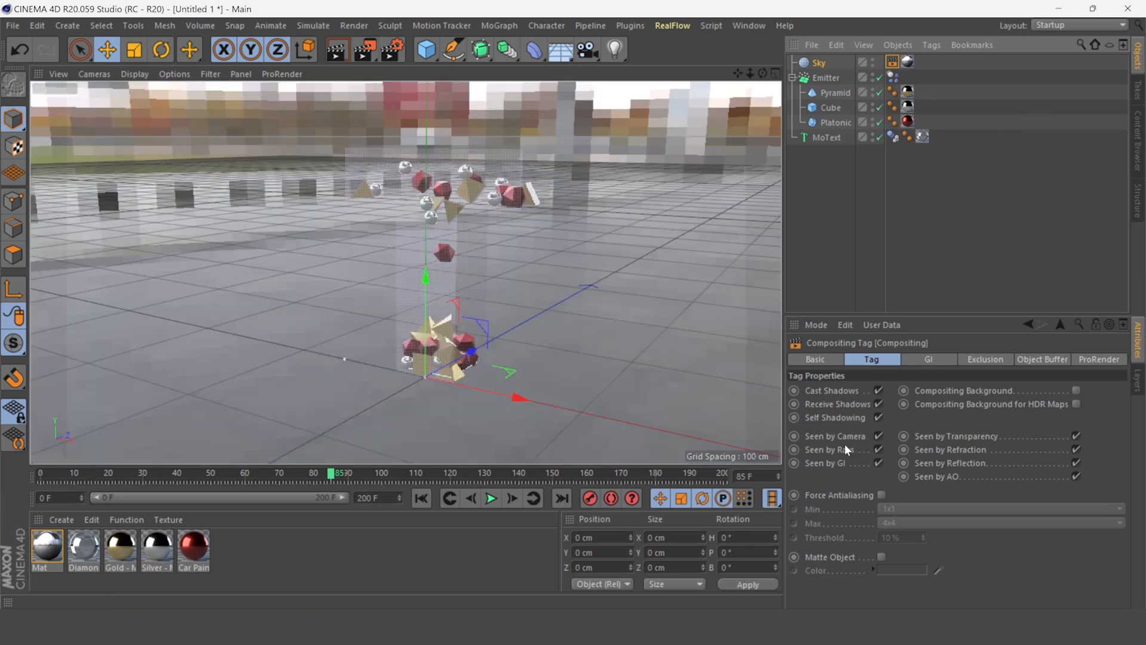
pyautogui.click(876, 434)
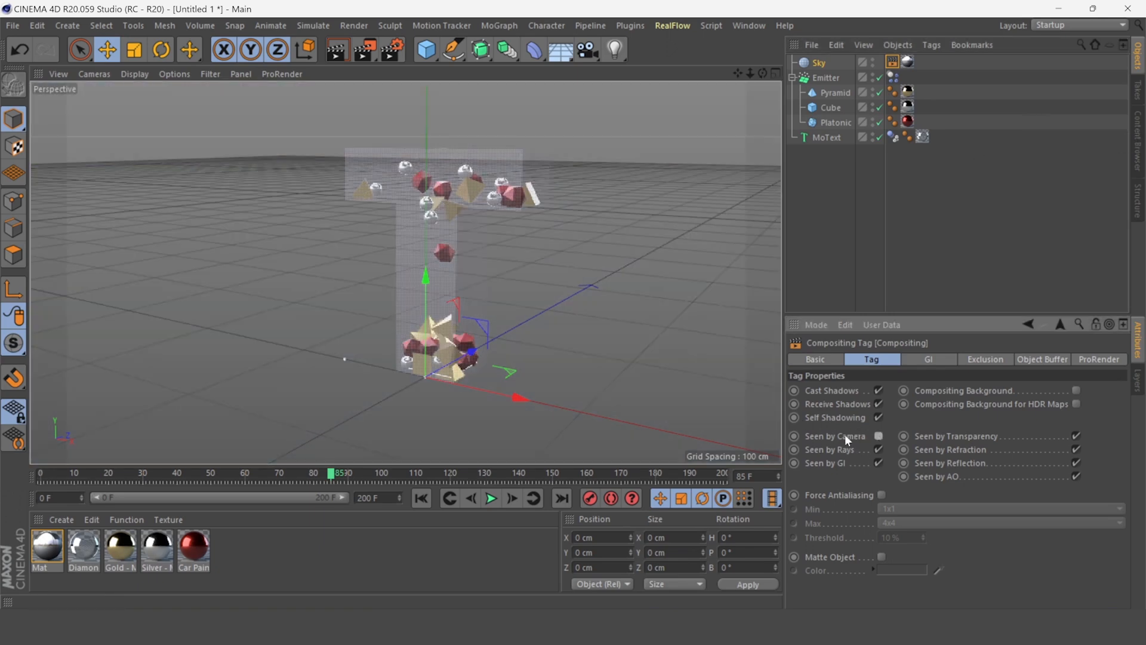
pyautogui.click(345, 59)
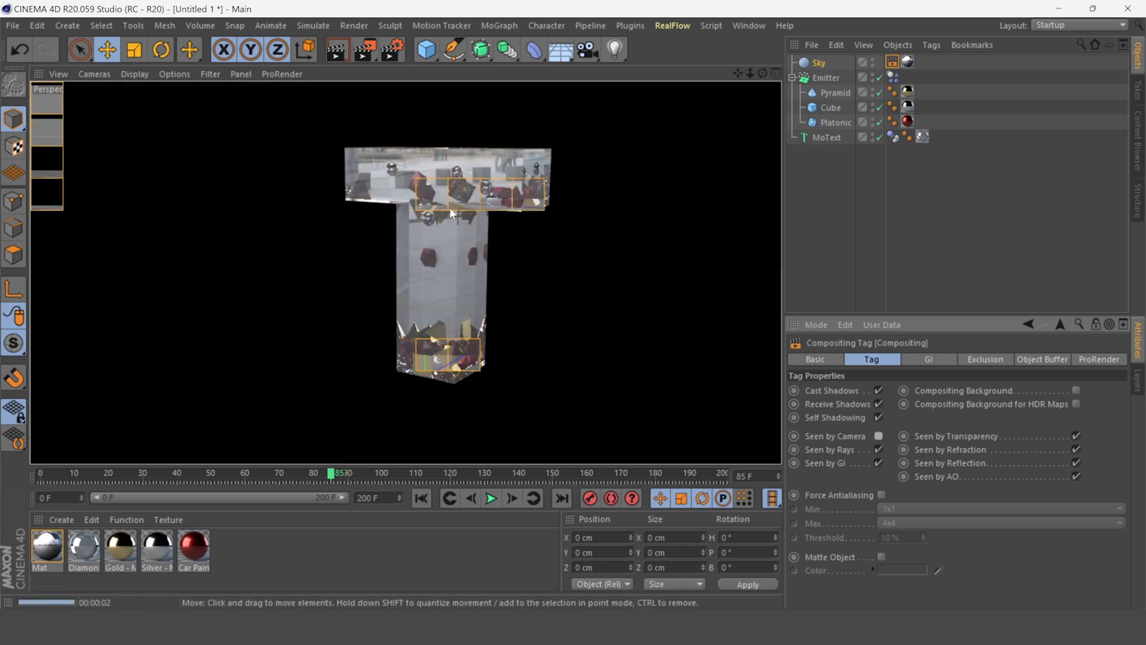
pyautogui.click(573, 306)
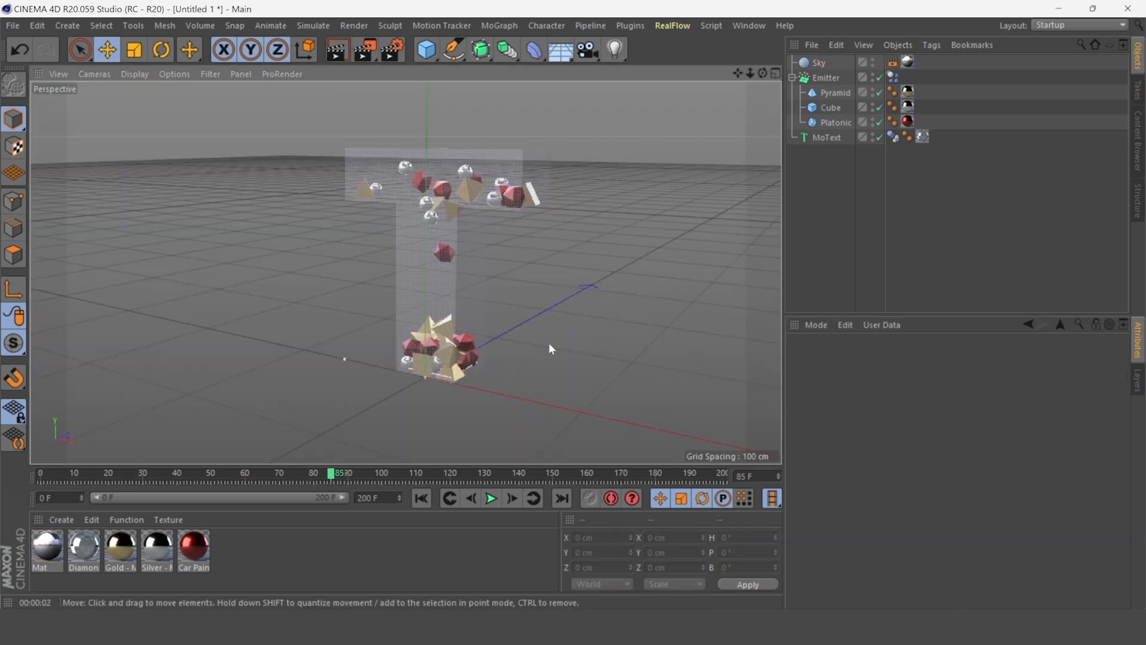
# Set the MoText's start cap to Fillet Cap with a 4 cm radius
pyautogui.moveTo(762, 72); pyautogui.dragTo(825, 61)
pyautogui.click(824, 138)
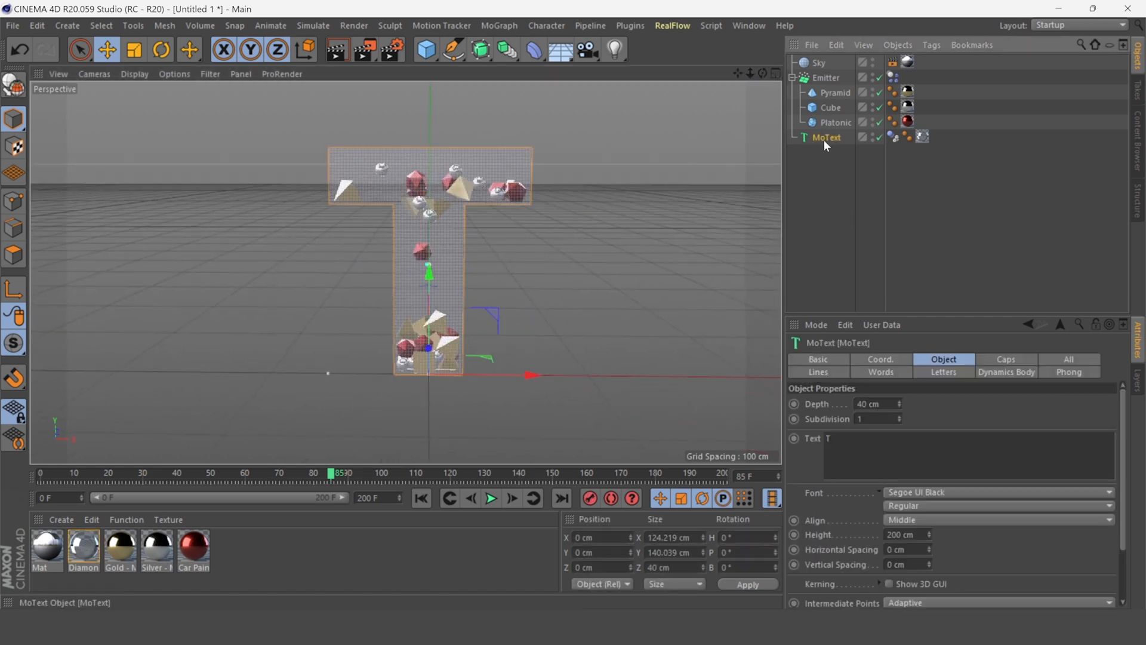
pyautogui.click(1005, 360)
pyautogui.click(944, 404)
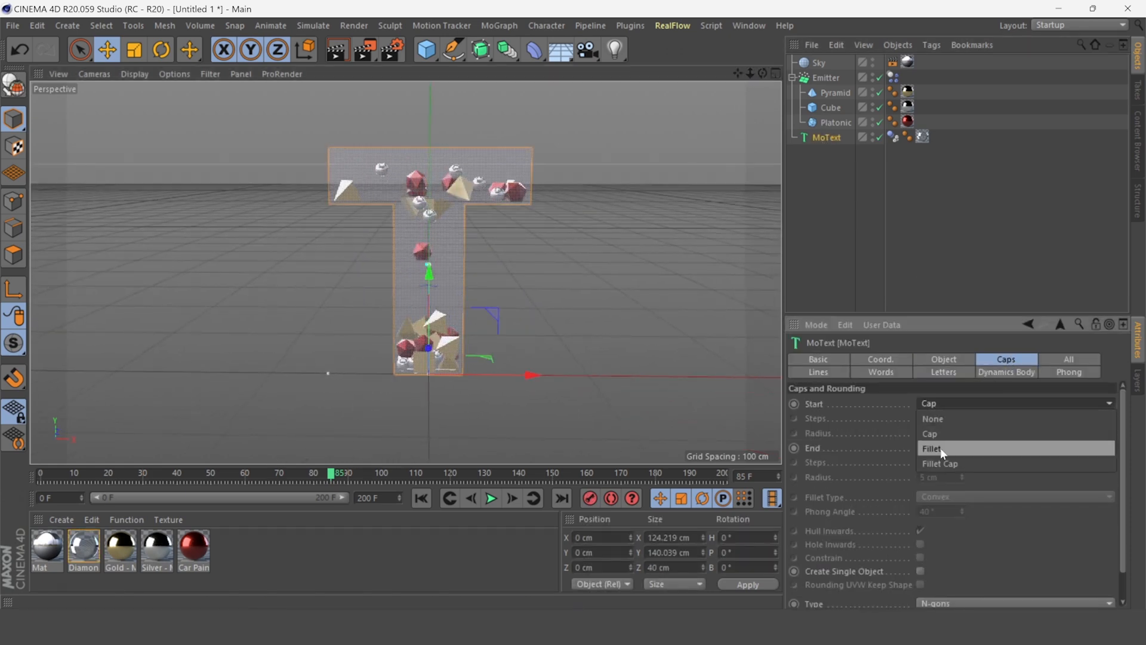
pyautogui.click(937, 464)
pyautogui.click(941, 497)
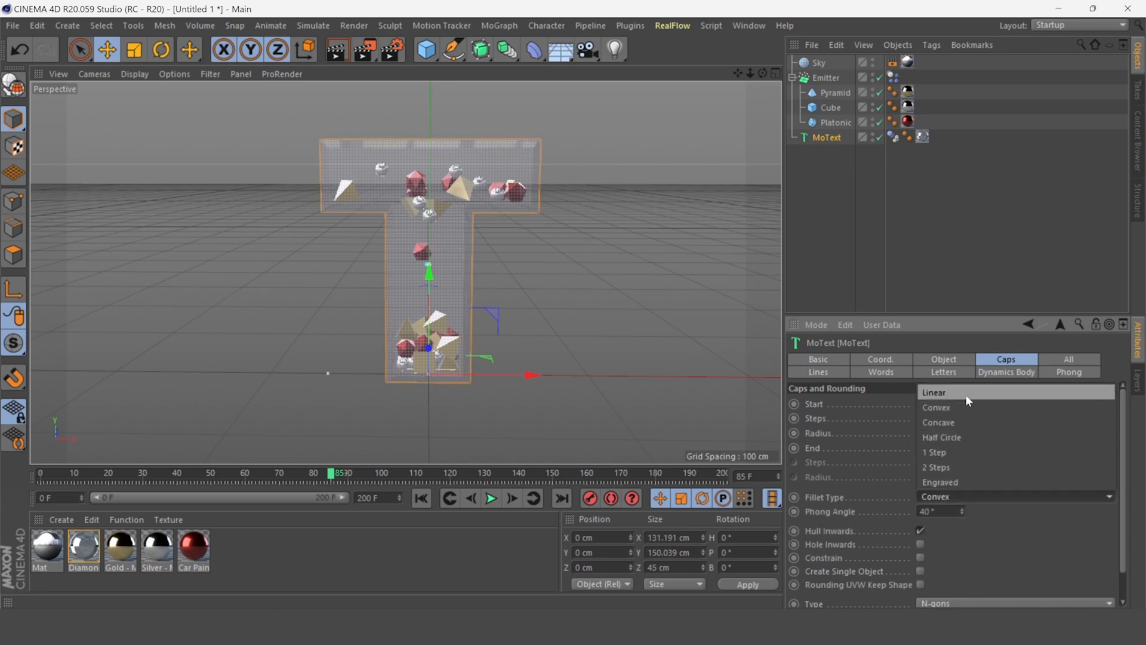
pyautogui.click(976, 526)
pyautogui.click(963, 435)
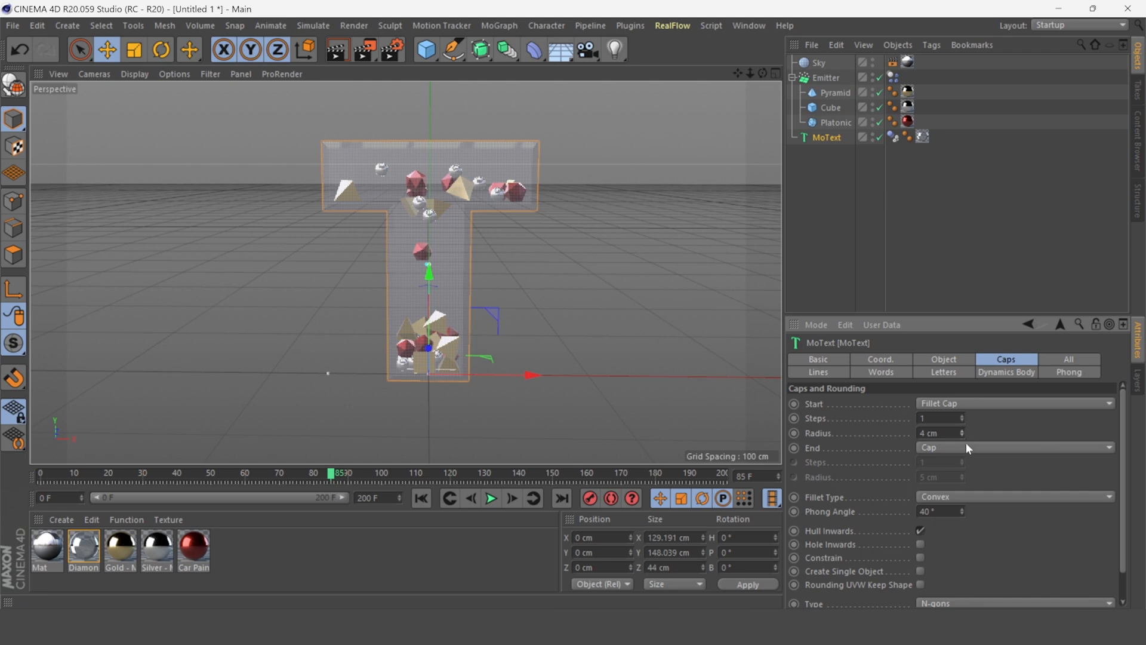
# Set the MoText's end cap to Fillet Cap with a 5 cm radius, and use 3 steps on both caps
pyautogui.click(966, 447)
pyautogui.click(955, 507)
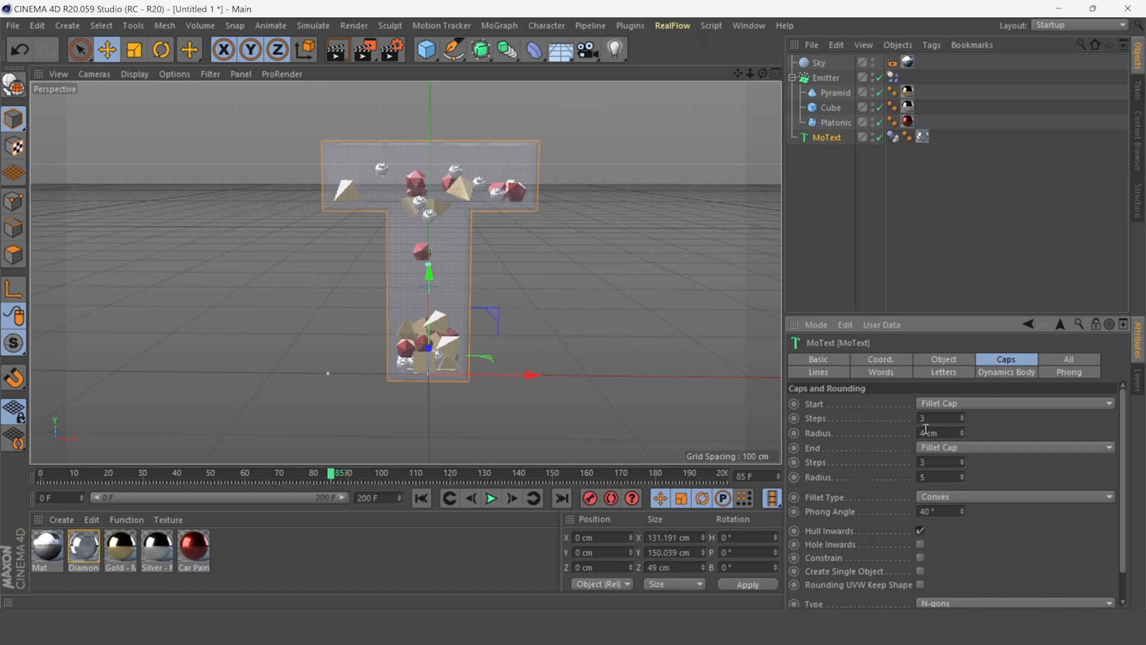
pyautogui.click(508, 448)
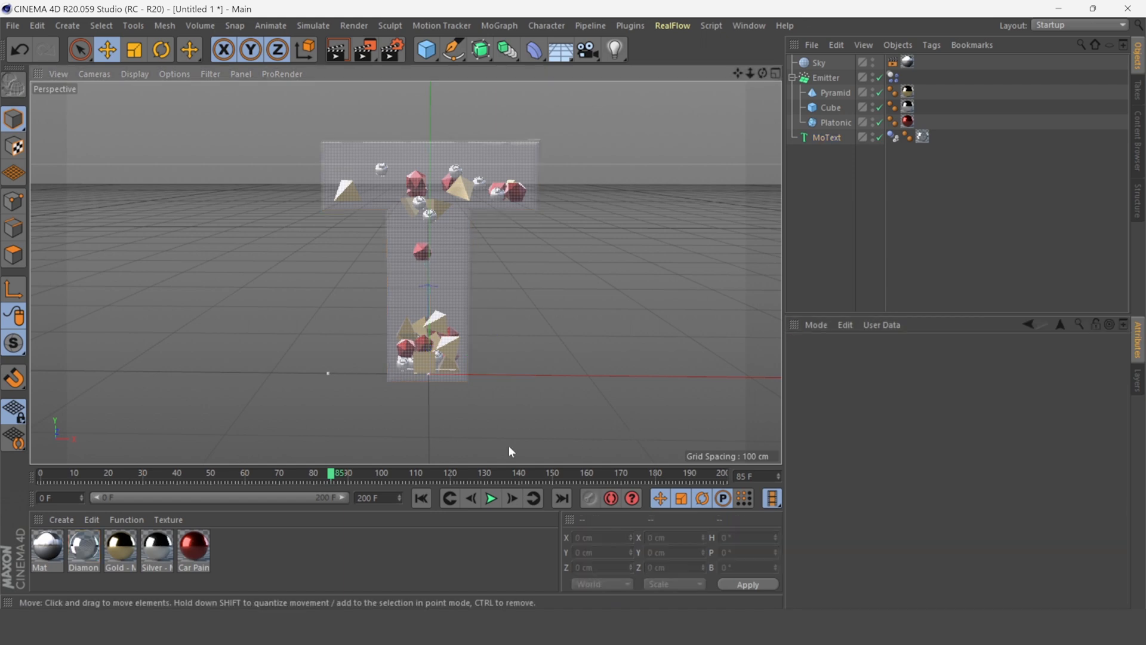
# Play the simulation from the start, pause it at frame 29, and render a viewport preview from an angled view
pyautogui.click(421, 498)
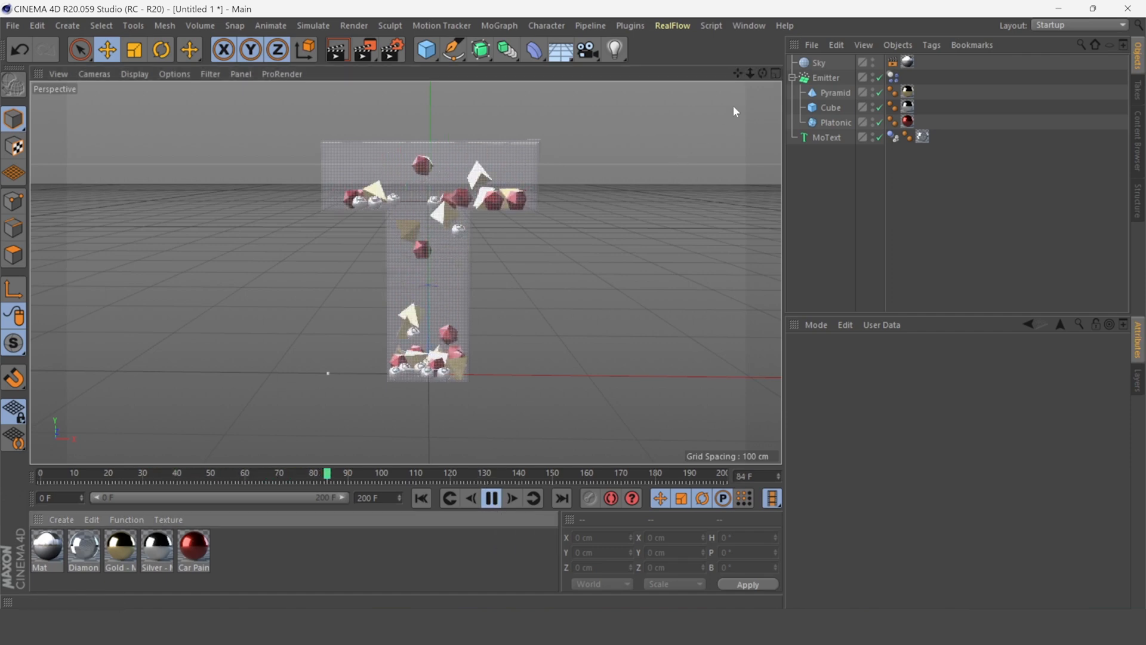
pyautogui.moveTo(763, 74); pyautogui.dragTo(681, 75)
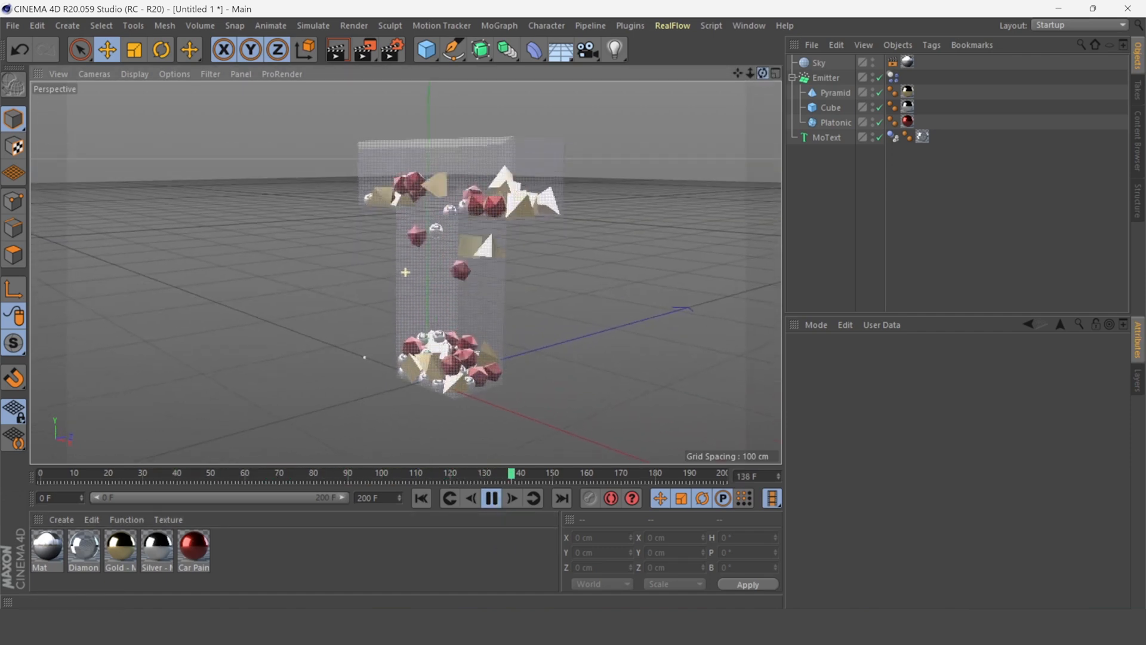
pyautogui.click(492, 499)
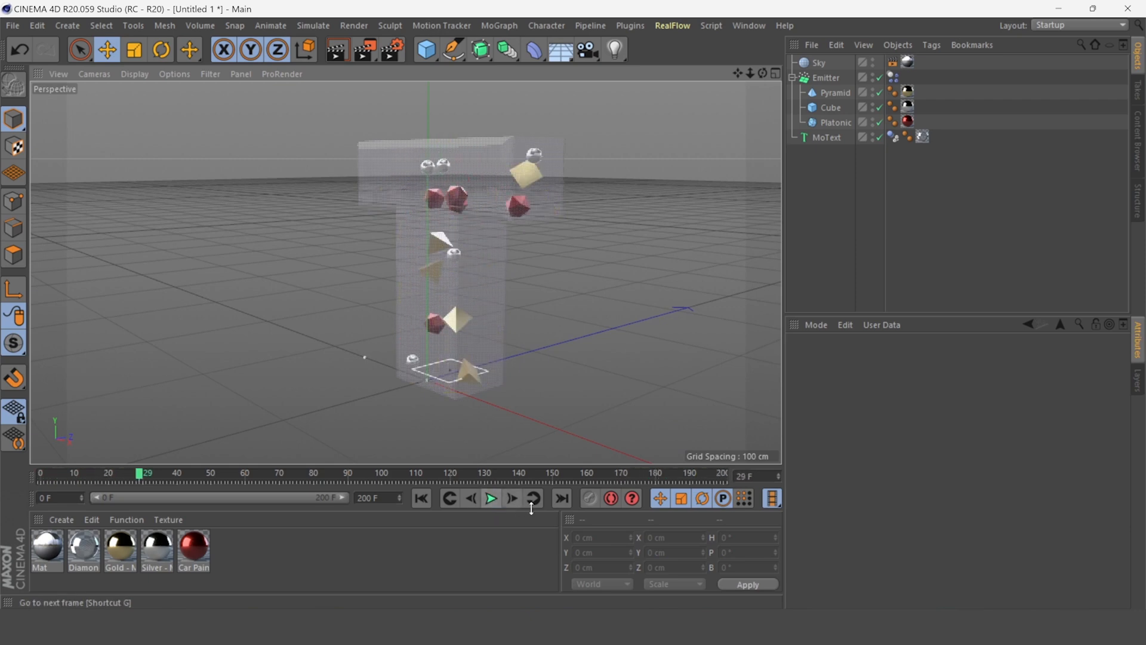
pyautogui.click(336, 51)
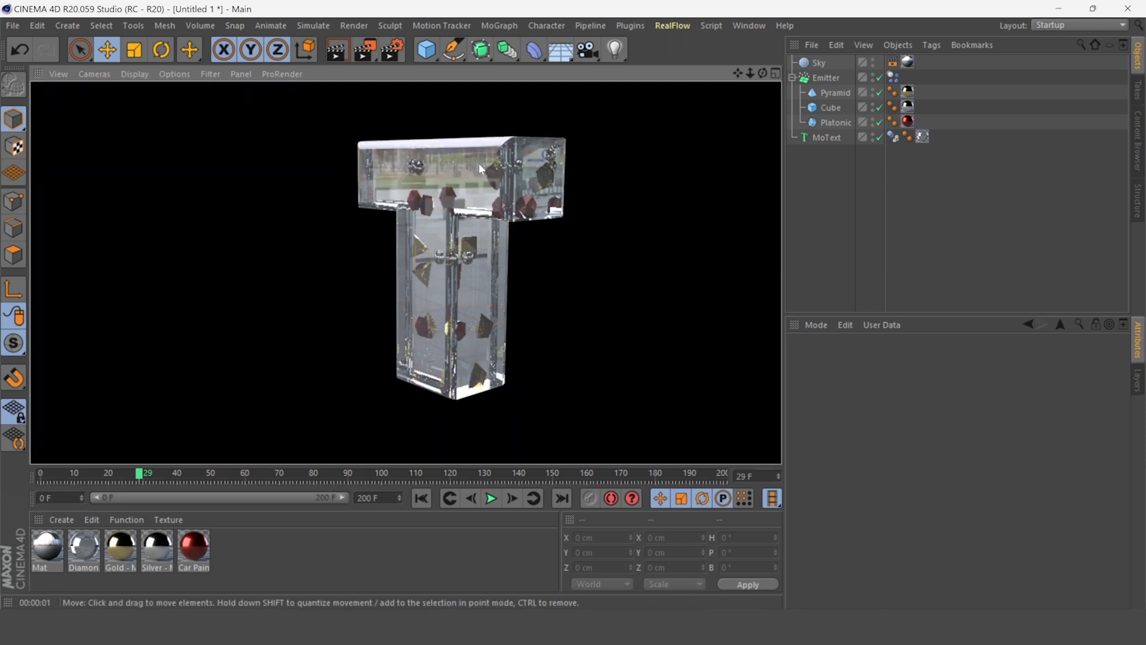
pyautogui.click(558, 403)
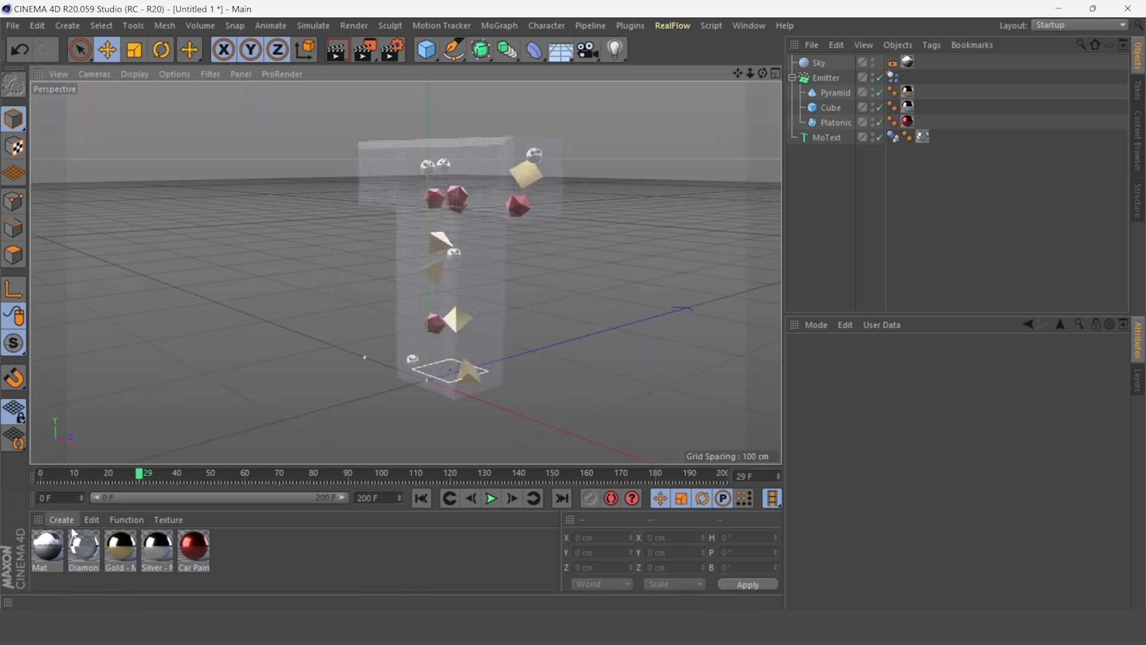
# Set both Blur Offset and Blur Scale to 8% for the HDR color texture of the Mat material
pyautogui.click(47, 552)
pyautogui.doubleClick(47, 552)
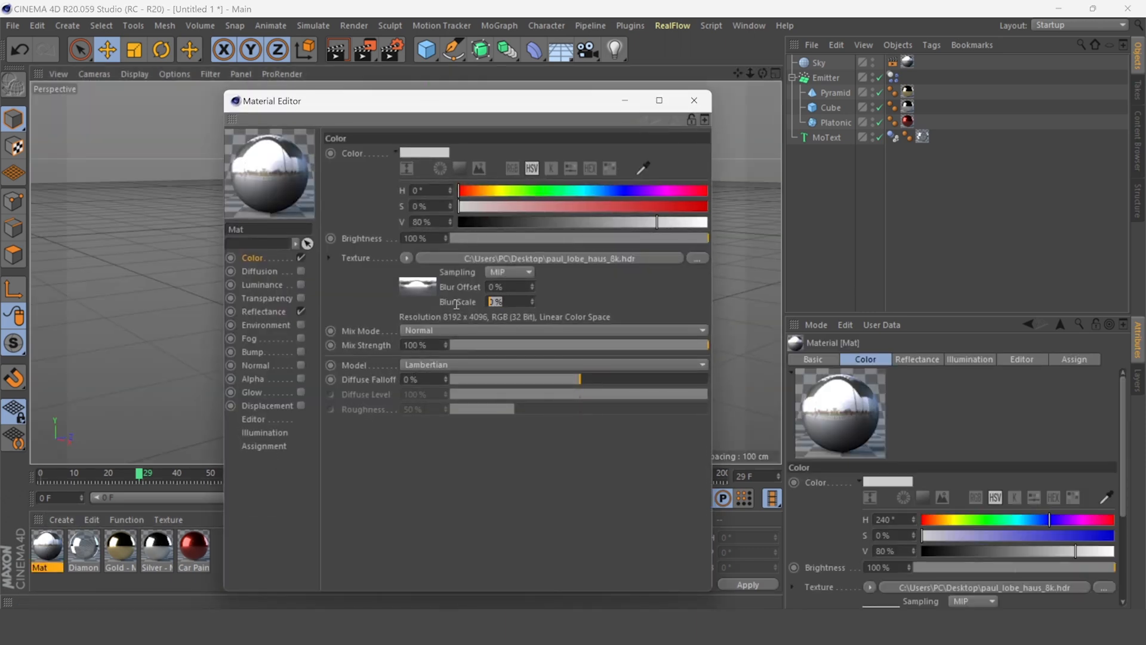
pyautogui.moveTo(508, 289); pyautogui.dragTo(488, 289)
pyautogui.write('8')
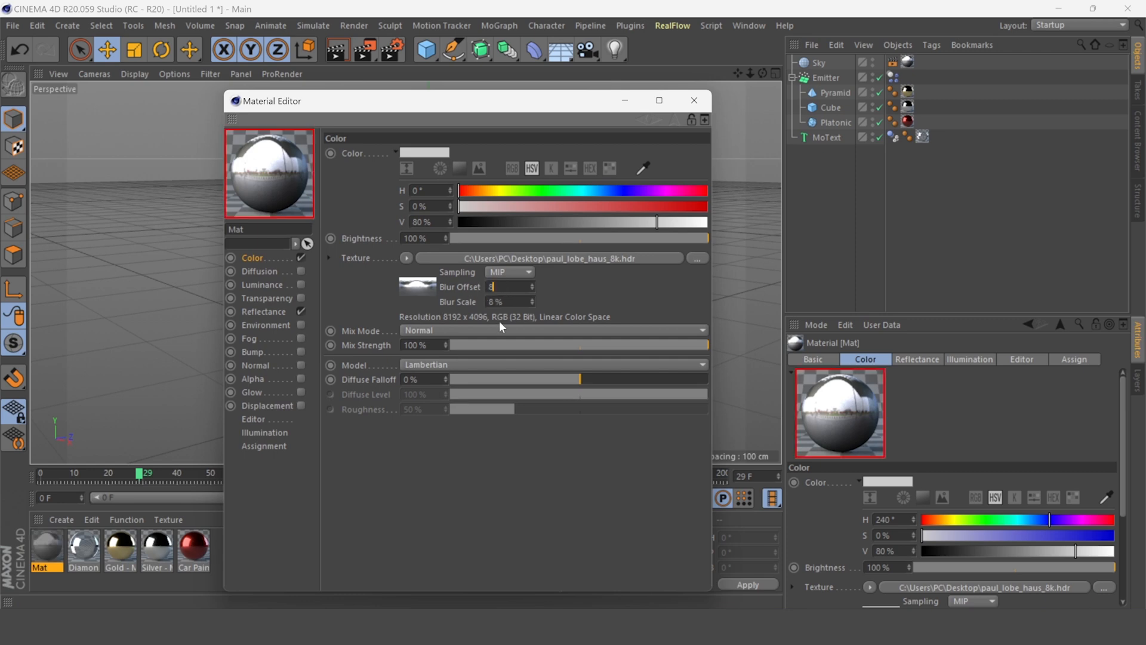
pyautogui.click(700, 107)
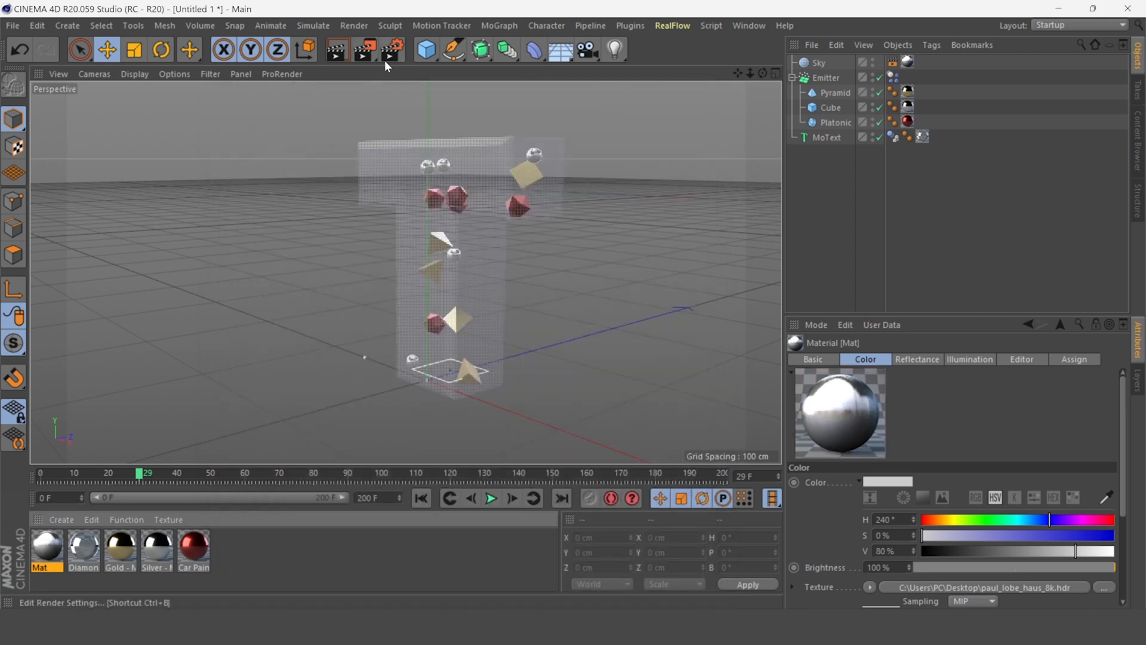
# Render viewport previews of the T at frame 29 from the current view and from a more frontal angle
pyautogui.click(335, 55)
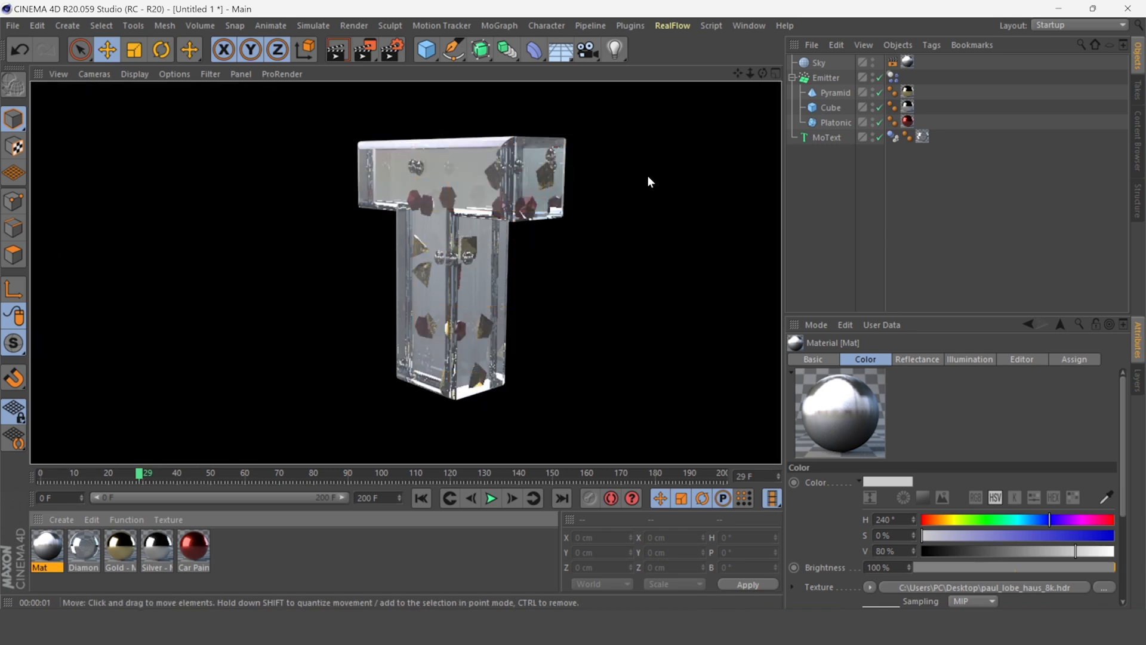
pyautogui.click(604, 202)
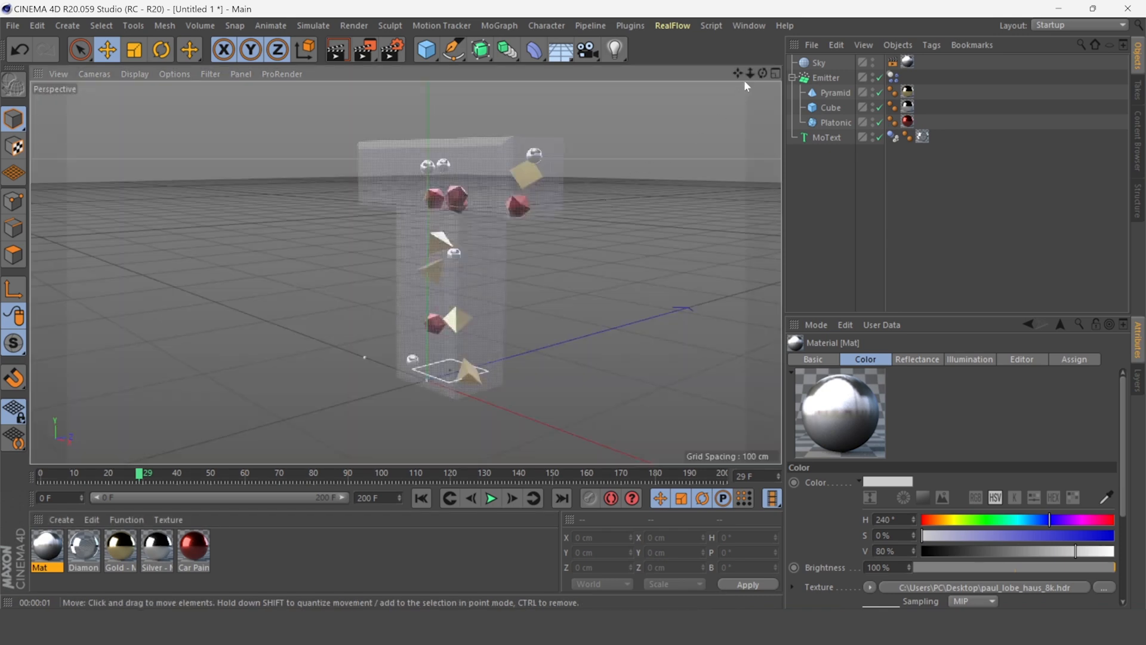
pyautogui.moveTo(763, 73); pyautogui.dragTo(766, 88)
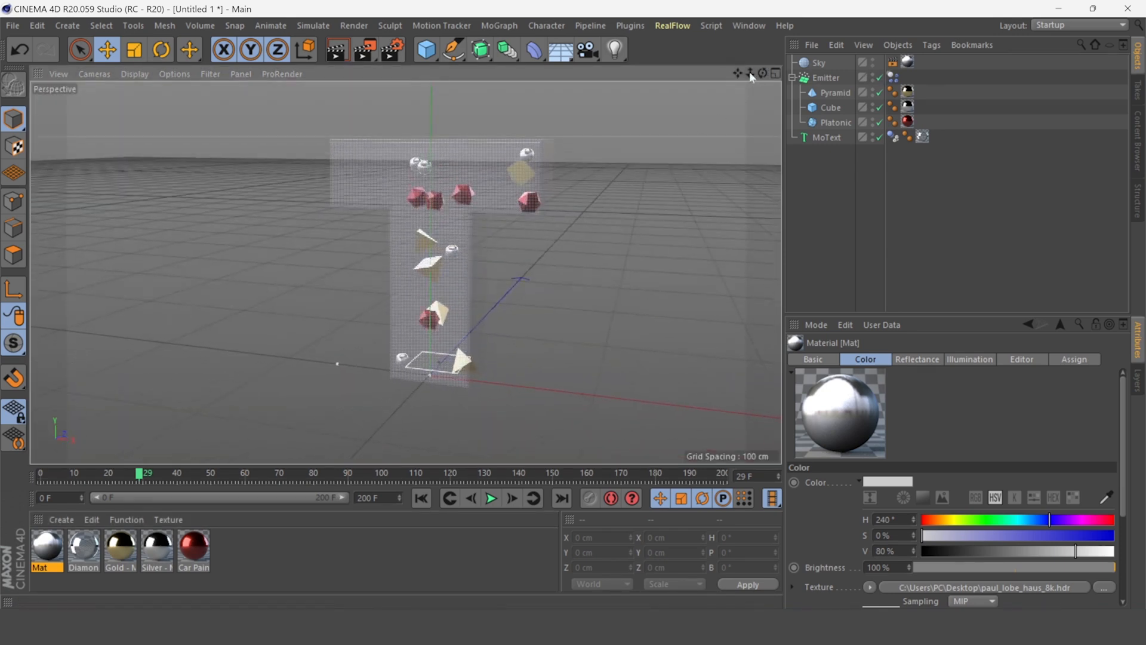
pyautogui.click(340, 52)
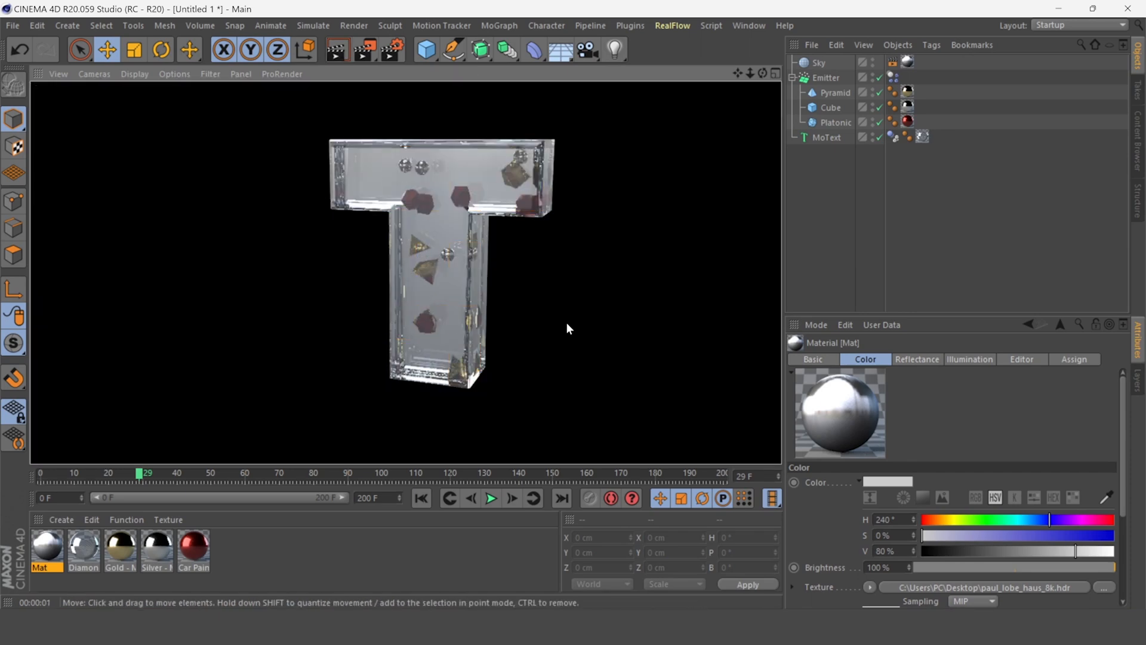
pyautogui.click(568, 325)
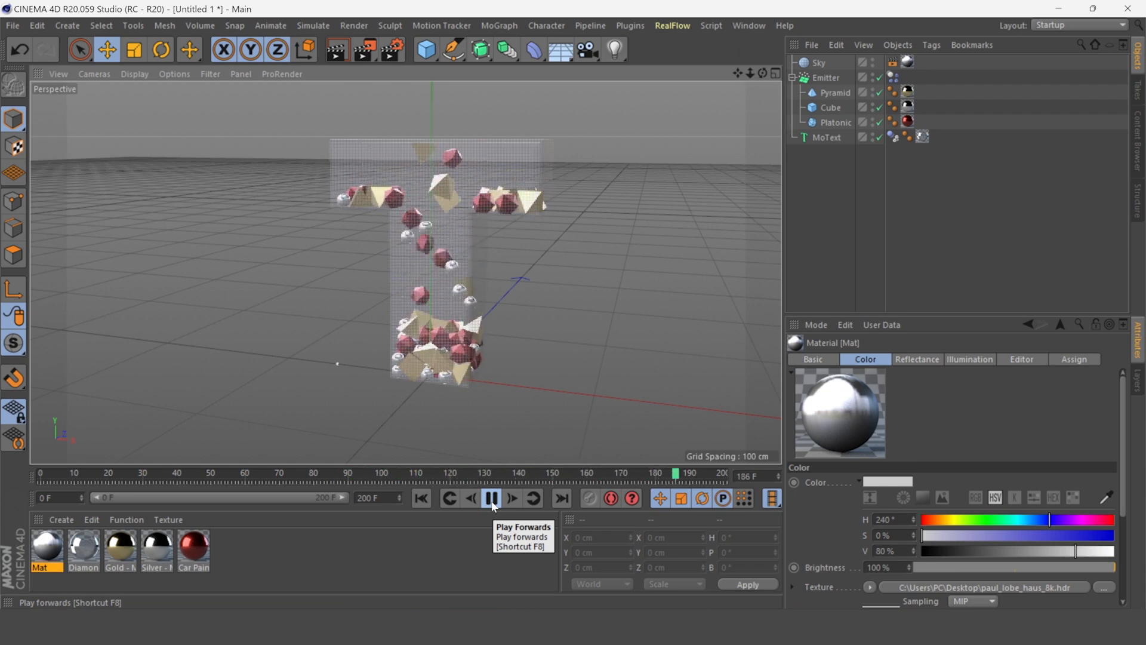
# Pause the simulation at frame 189 and render a viewport preview of the fuller T
pyautogui.click(494, 506)
pyautogui.click(345, 53)
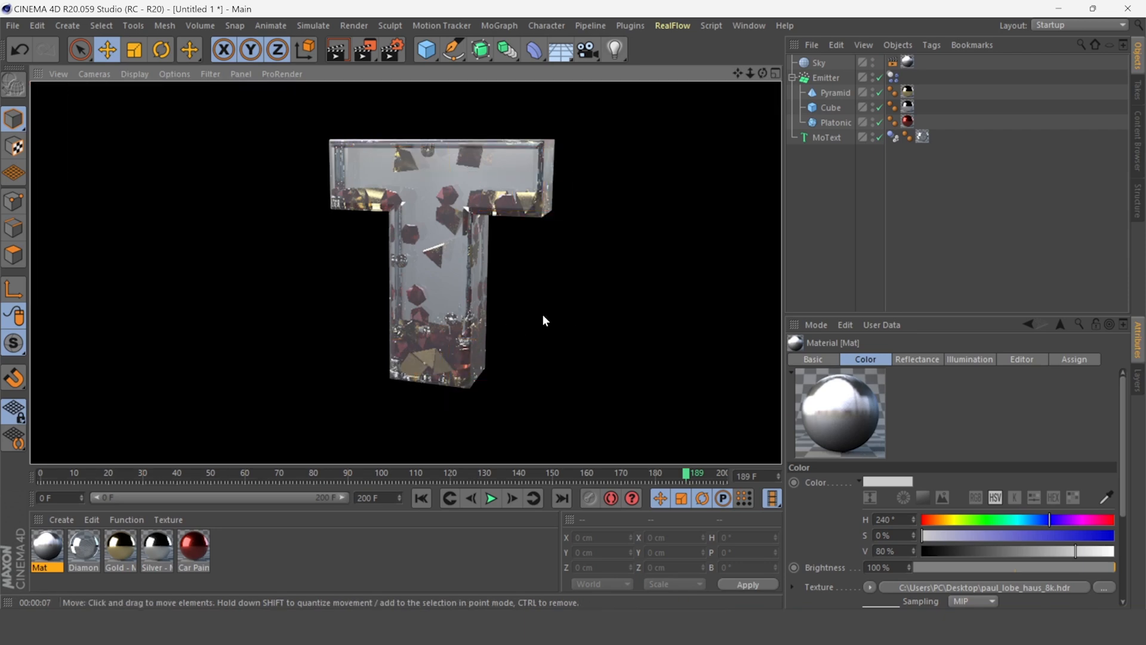
pyautogui.click(551, 314)
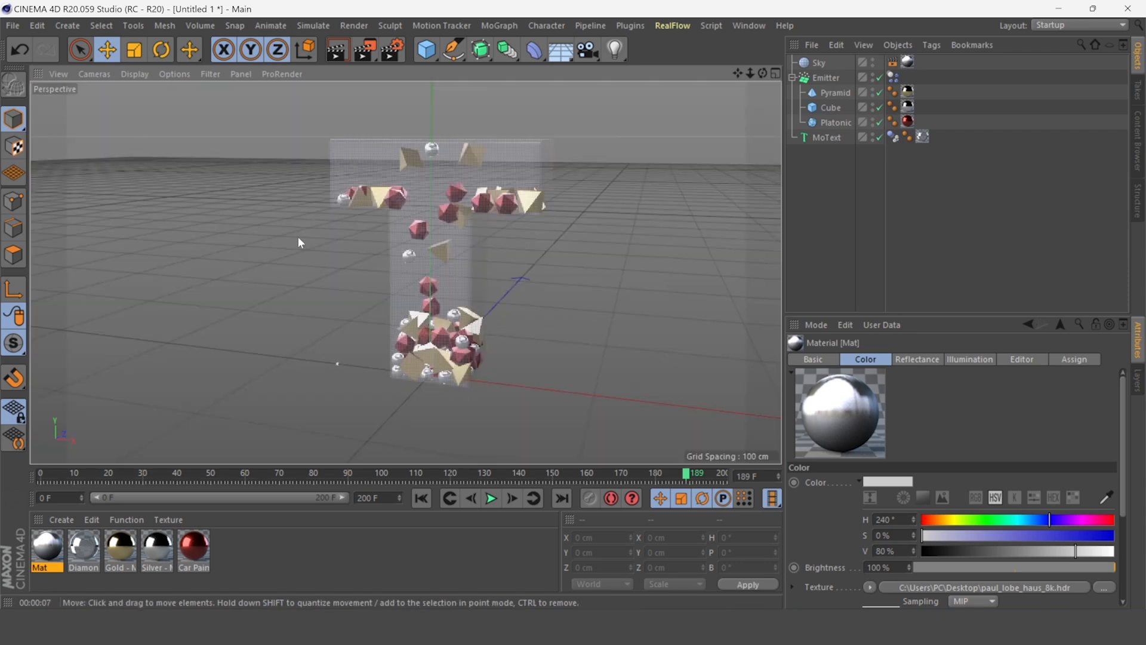
# Switch the viewport display to Lines and replay the simulation from the start, pausing at frame 58
pyautogui.click(134, 73)
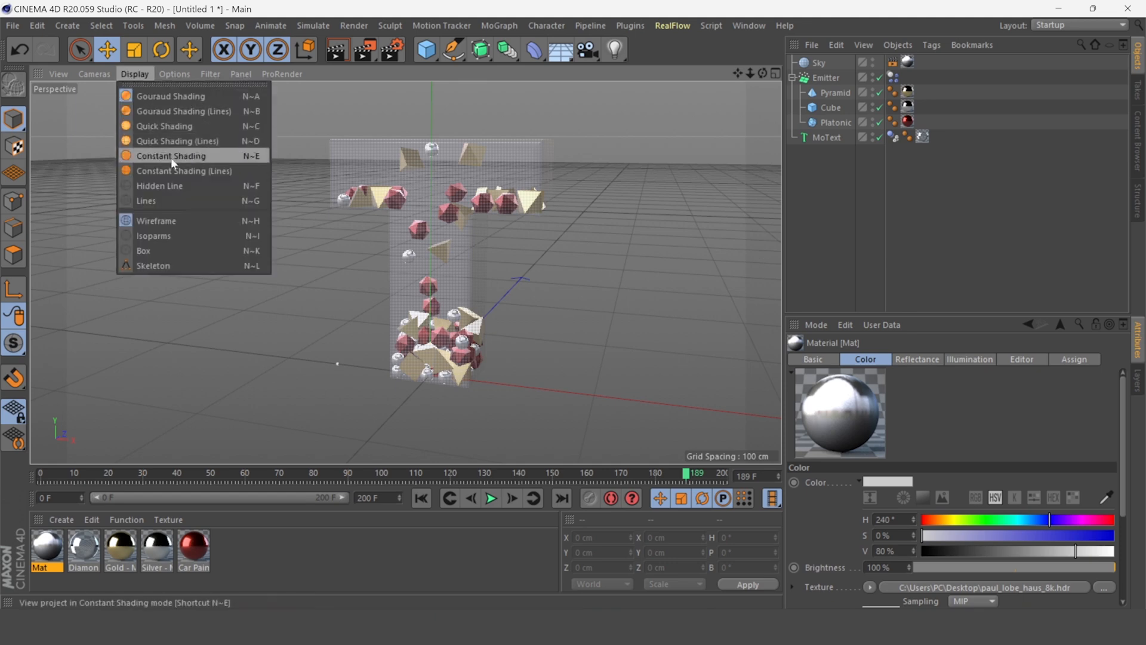
pyautogui.click(173, 201)
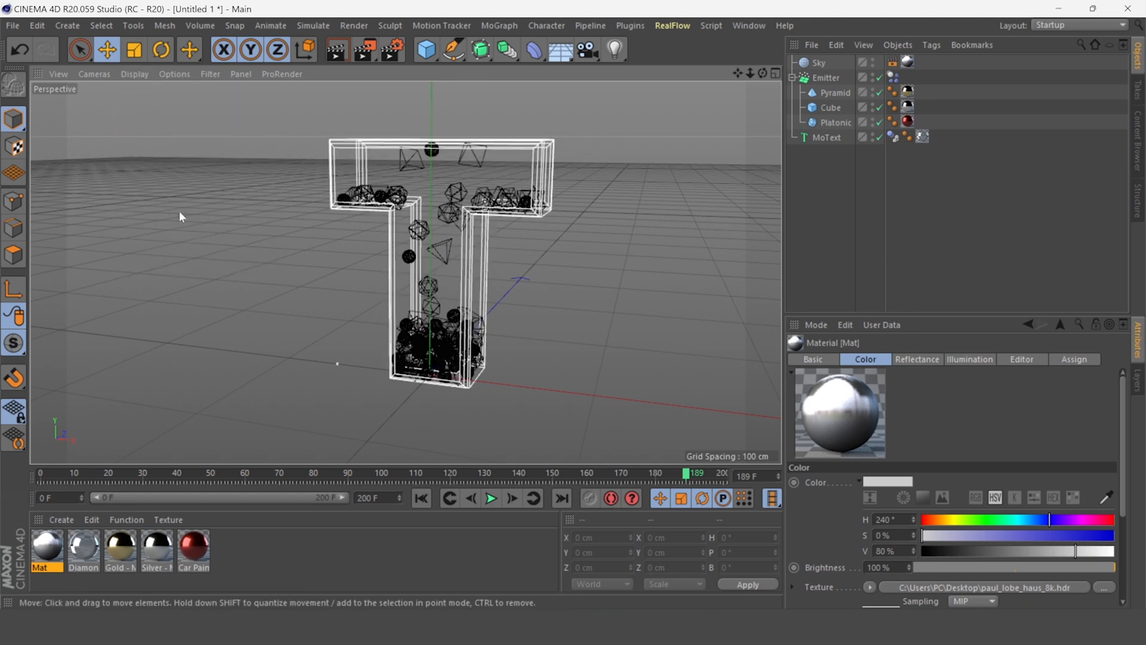
pyautogui.click(429, 501)
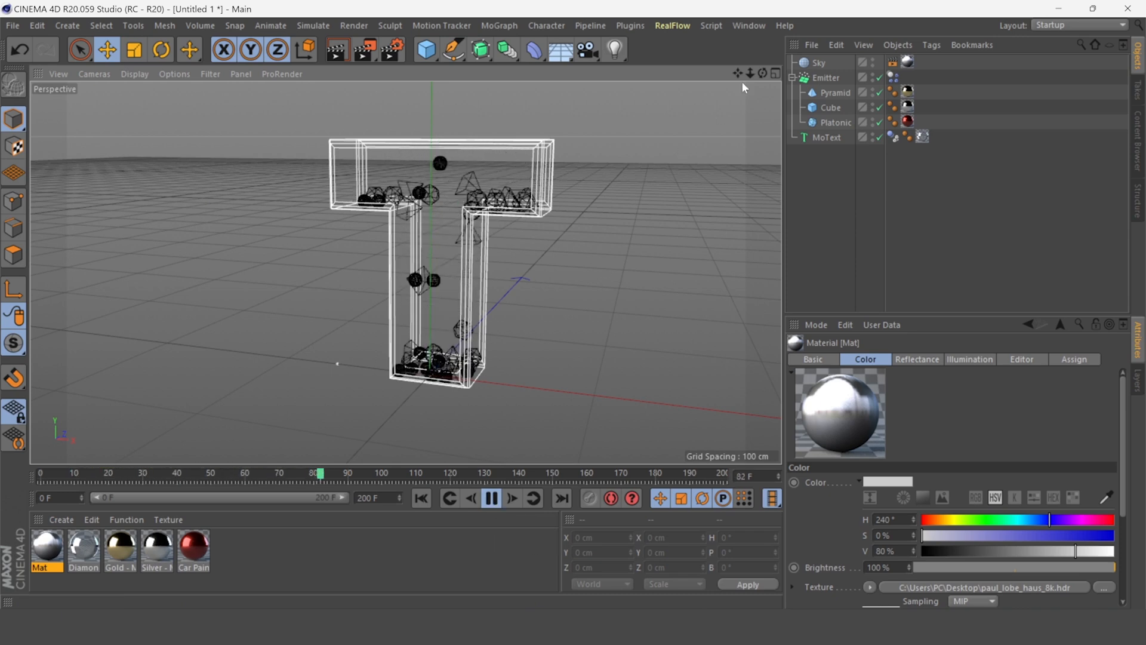
pyautogui.moveTo(762, 73); pyautogui.dragTo(666, 85)
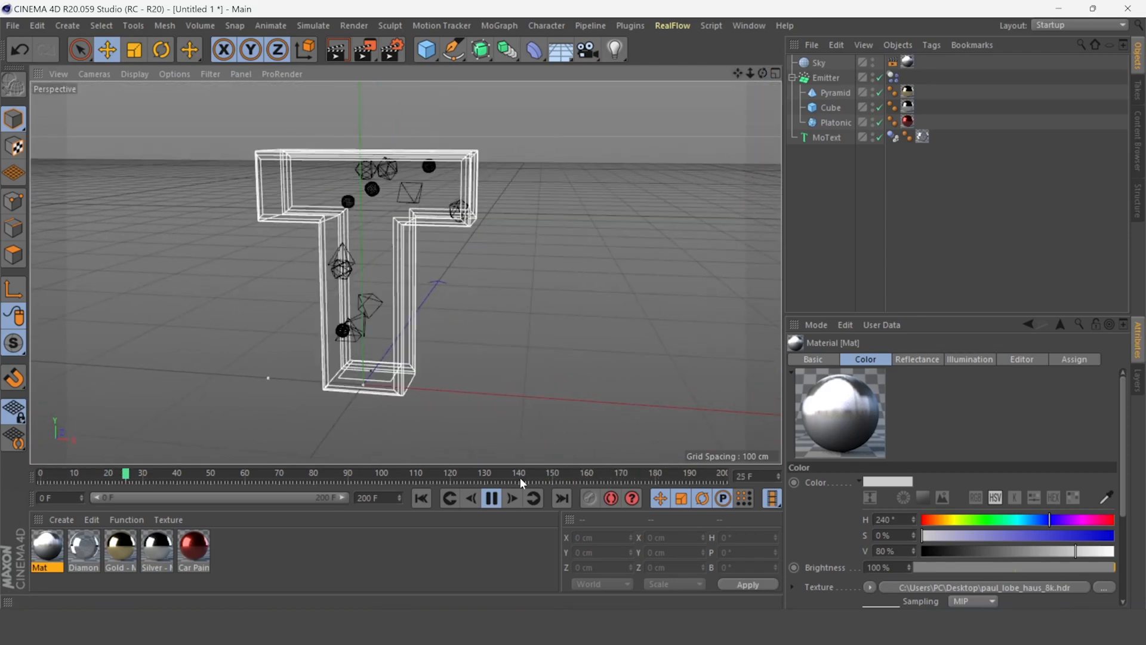
pyautogui.press('F8')
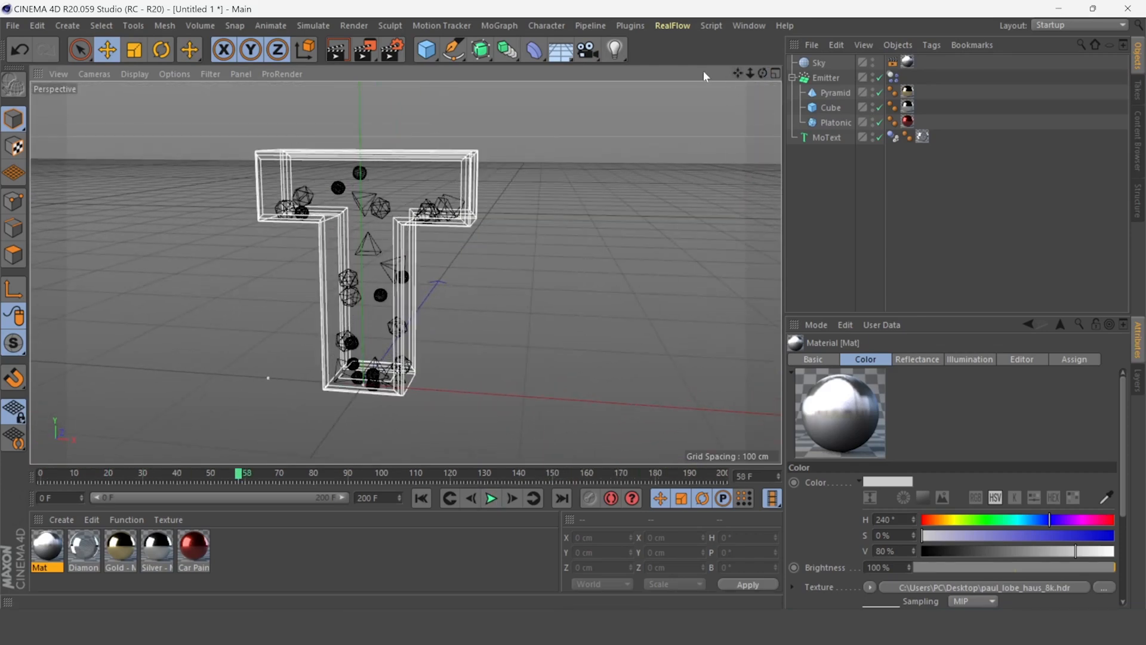
pyautogui.moveTo(738, 73); pyautogui.dragTo(776, 65)
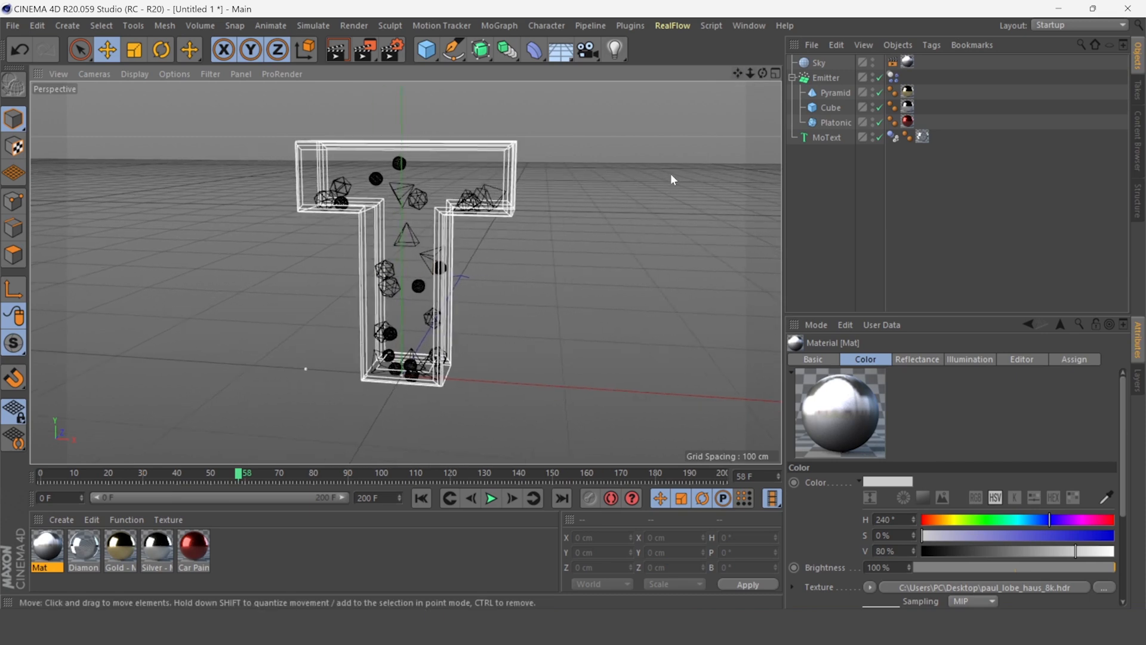